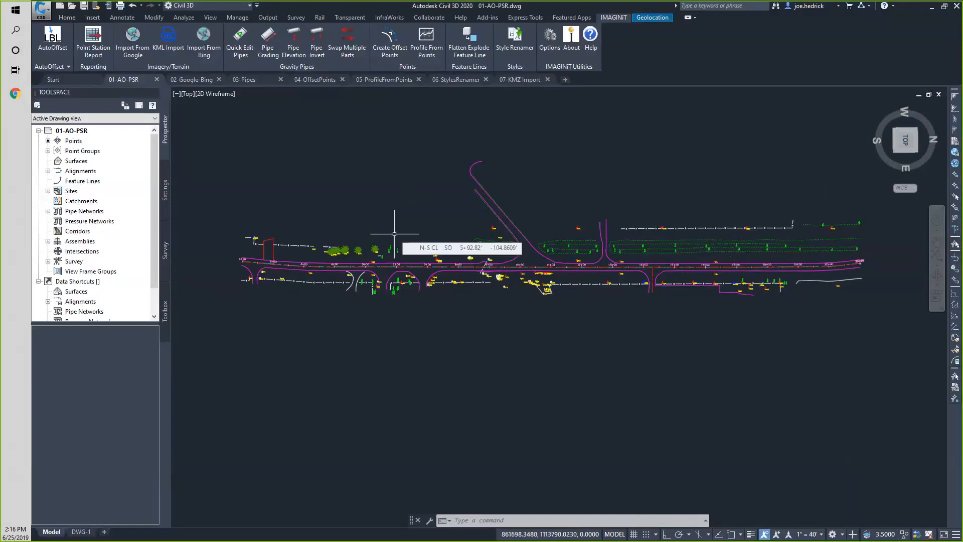
Run AutoOffset on alignment N-S CL with a 100 ft offset distance, 500 ft maximum distance and point input by selection
{"action": "left_click", "coordinate": [51, 44]}
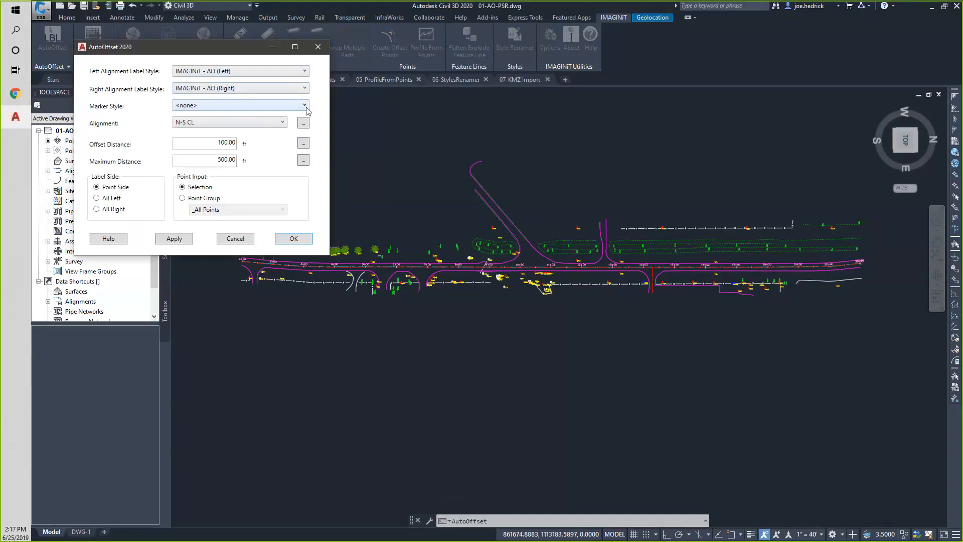
{"action": "left_click", "coordinate": [243, 125]}
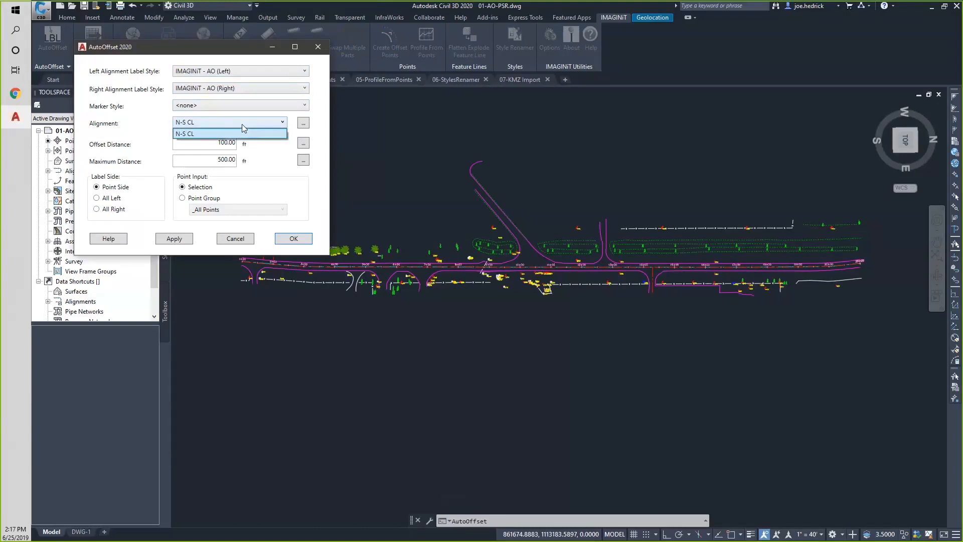
{"action": "left_click", "coordinate": [297, 121]}
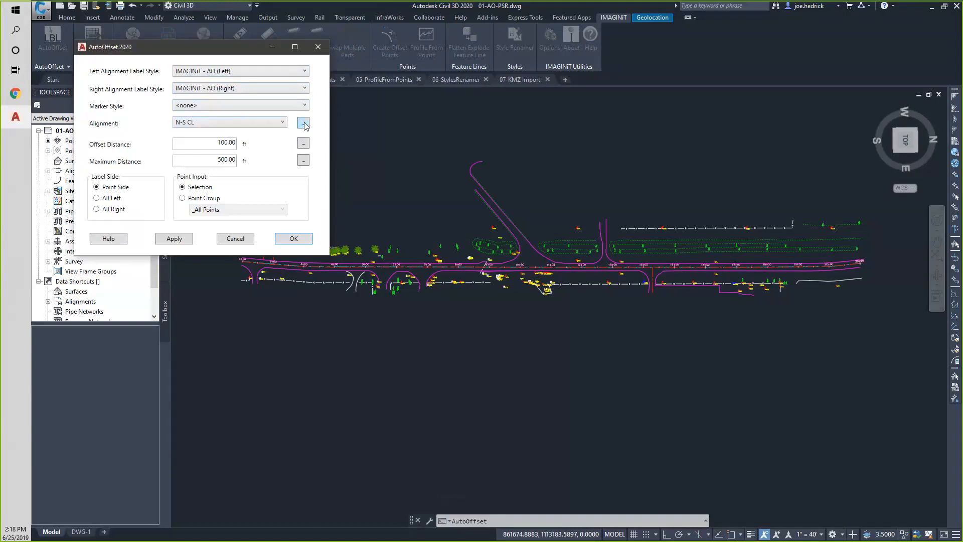
{"action": "double_click", "coordinate": [227, 142]}
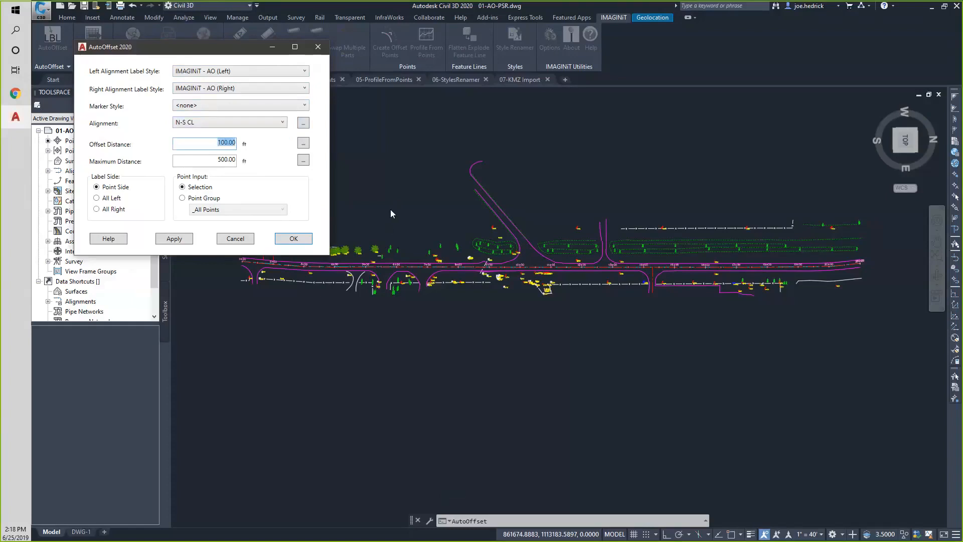
{"action": "left_click", "coordinate": [217, 160]}
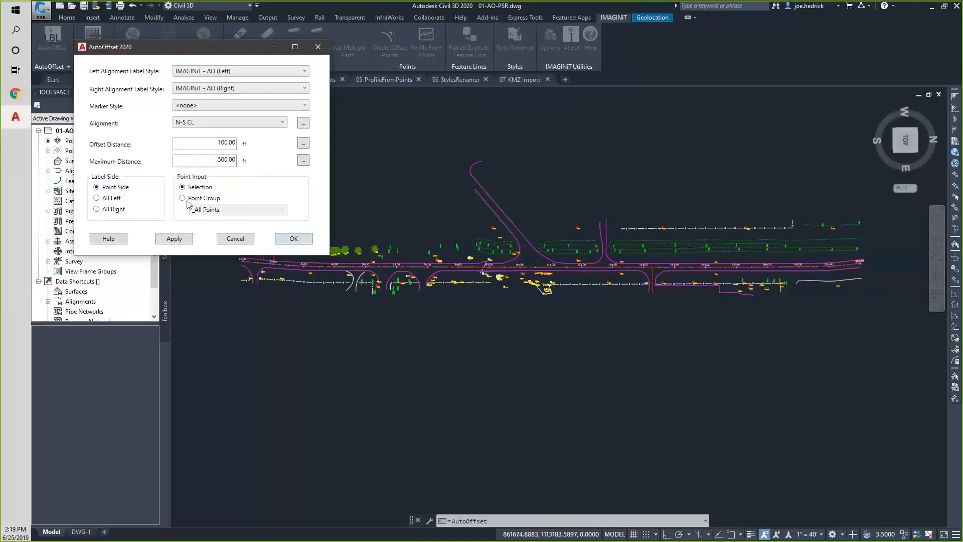
{"action": "left_click", "coordinate": [294, 238]}
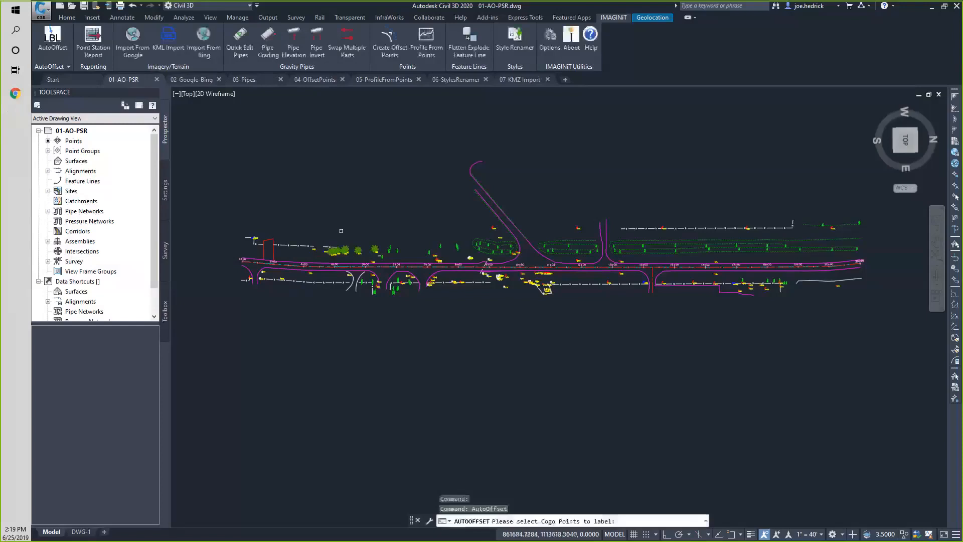
Label the COGO points on both sides of the alignment between about stations 3+00 and 11+00
{"action": "left_click", "coordinate": [303, 193]}
{"action": "left_click", "coordinate": [510, 324]}
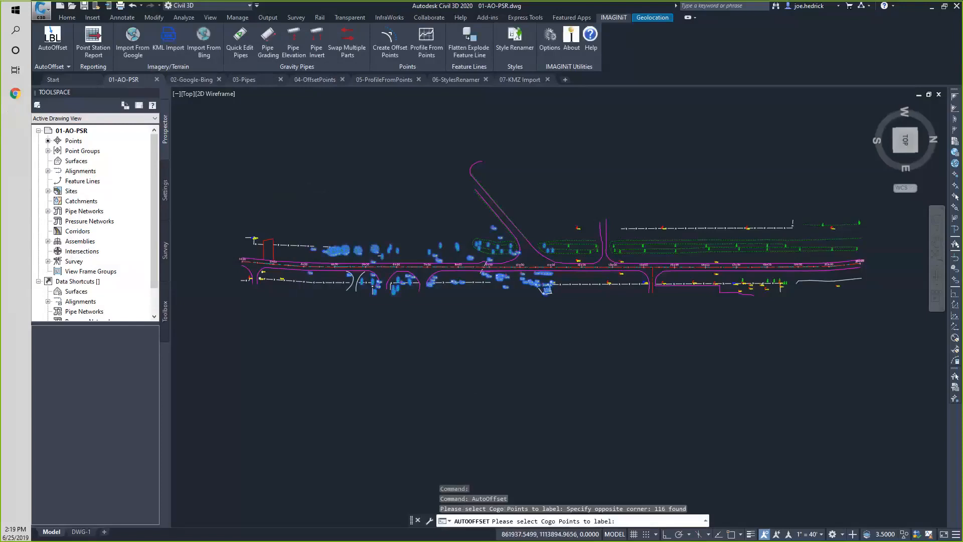
{"action": "key", "text": "Return"}
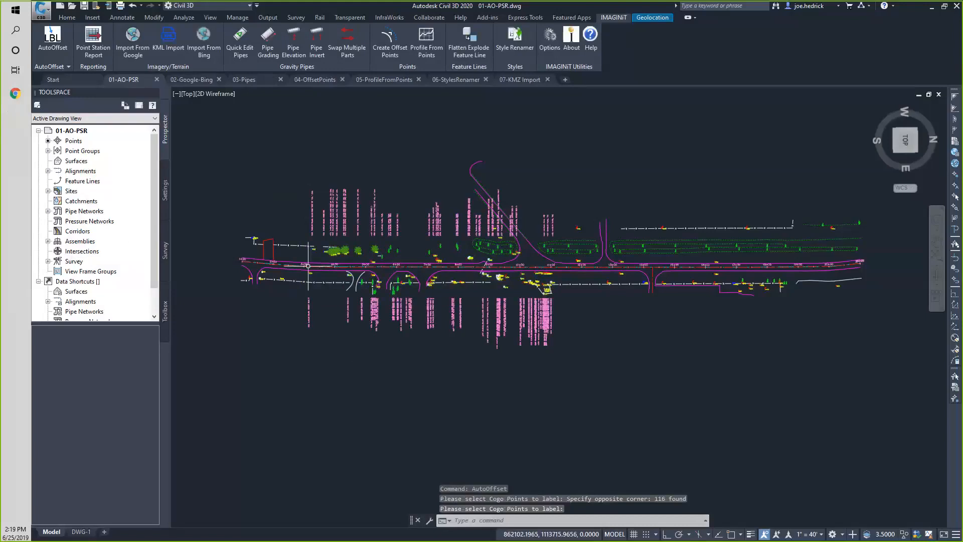
Examine the point number, station, offset and description labels on both sides of the N-S CL alignment
{"action": "scroll", "coordinate": [391, 257], "scroll_direction": "up", "scroll_amount": 5}
{"action": "middle_click_drag", "start_coordinate": [392, 258], "coordinate": [400, 334]}
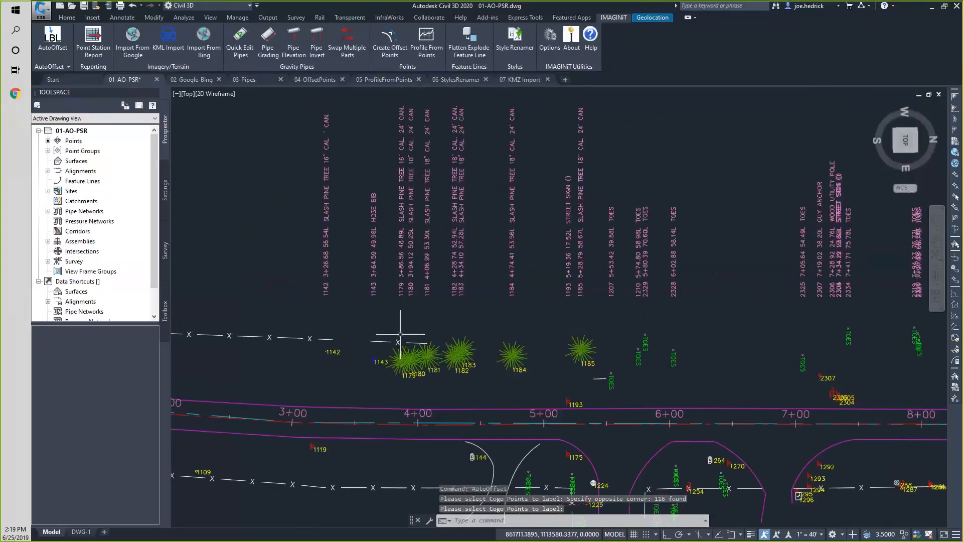
{"action": "scroll", "coordinate": [400, 334], "scroll_direction": "up", "scroll_amount": 2}
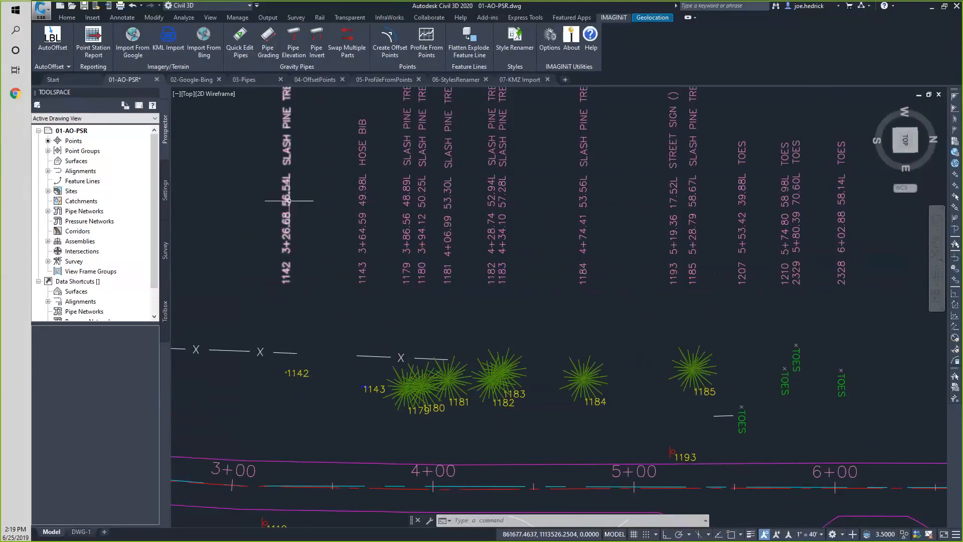
{"action": "middle_click_drag", "start_coordinate": [316, 156], "coordinate": [332, 288]}
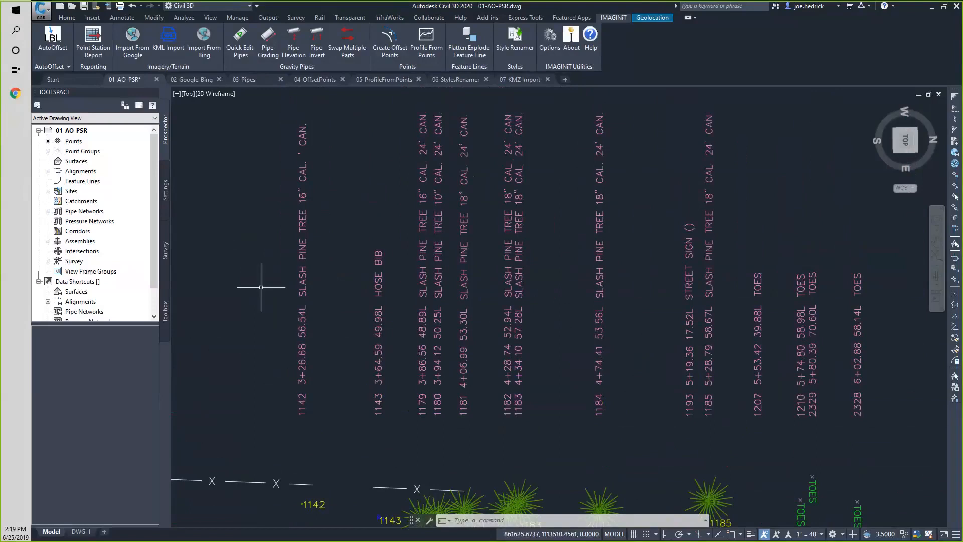
{"action": "mouse_move", "coordinate": [260, 287]}
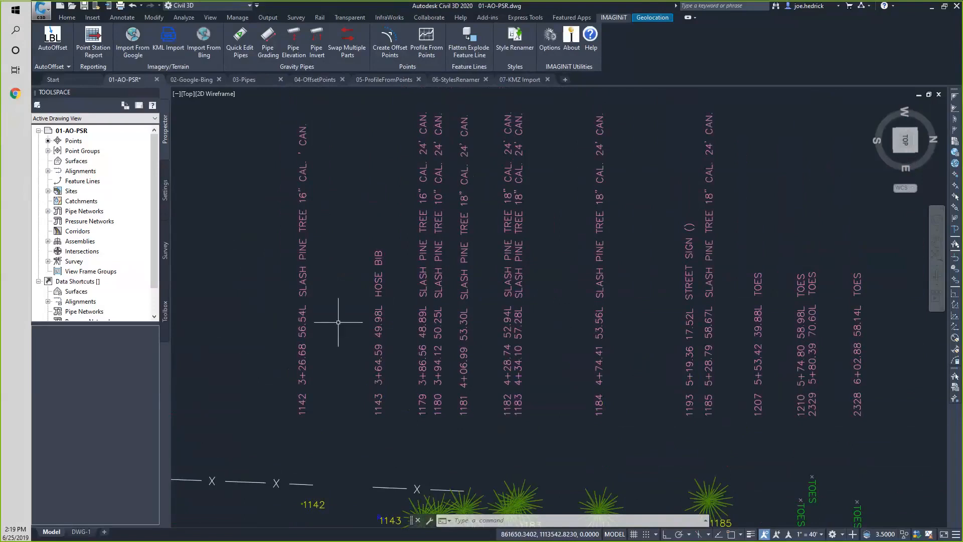
{"action": "scroll", "coordinate": [359, 403], "scroll_direction": "down", "scroll_amount": 2}
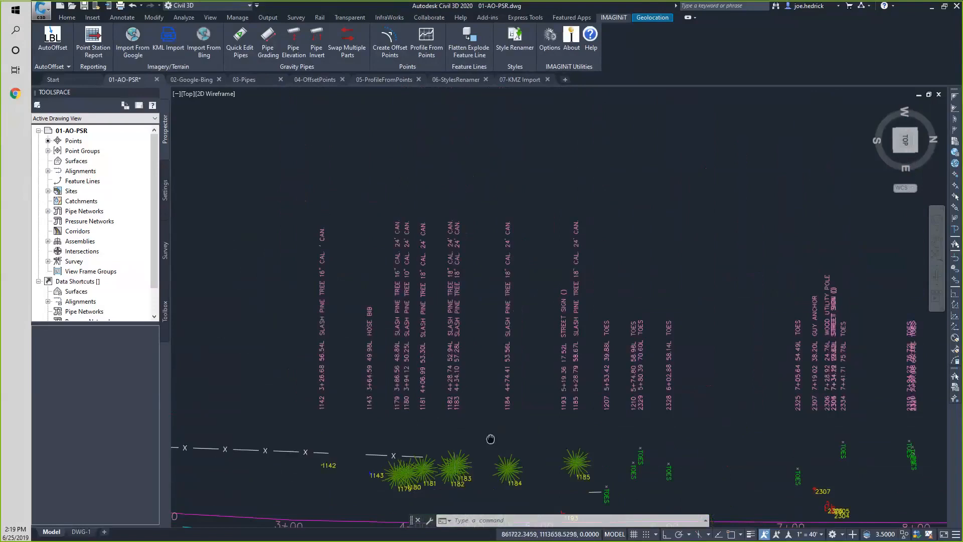
{"action": "mouse_move", "coordinate": [490, 439]}
{"action": "middle_mouse_down"}
{"action": "mouse_move", "coordinate": [452, 226]}
{"action": "mouse_move", "coordinate": [445, 100]}
{"action": "middle_mouse_up"}
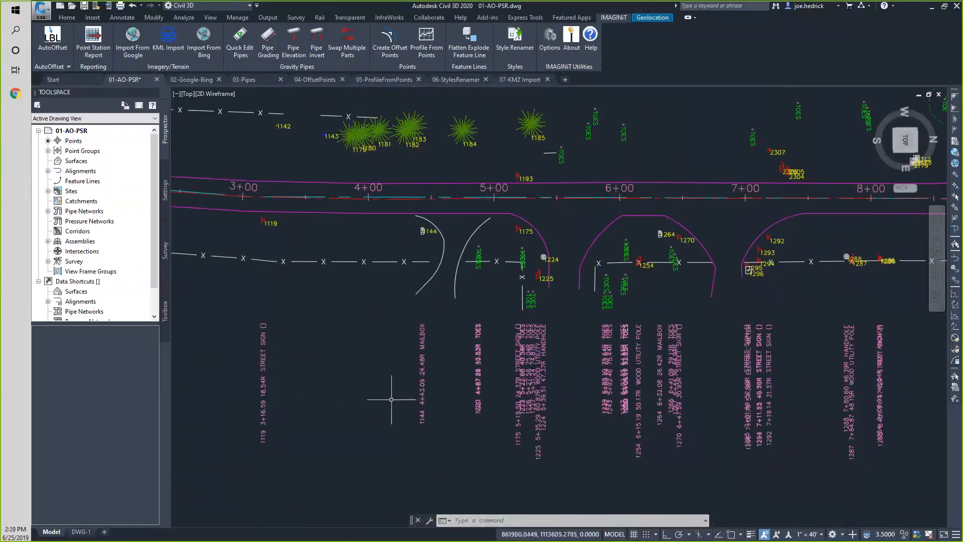
{"action": "scroll", "coordinate": [395, 412], "scroll_direction": "down", "scroll_amount": 2}
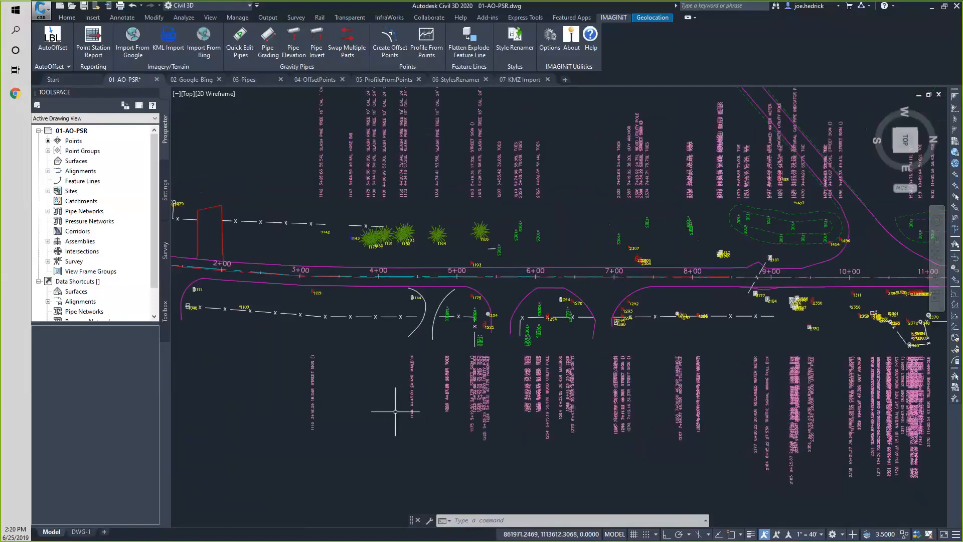
{"action": "scroll", "coordinate": [395, 411], "scroll_direction": "down", "scroll_amount": 2}
{"action": "middle_click_drag", "start_coordinate": [534, 396], "coordinate": [490, 373]}
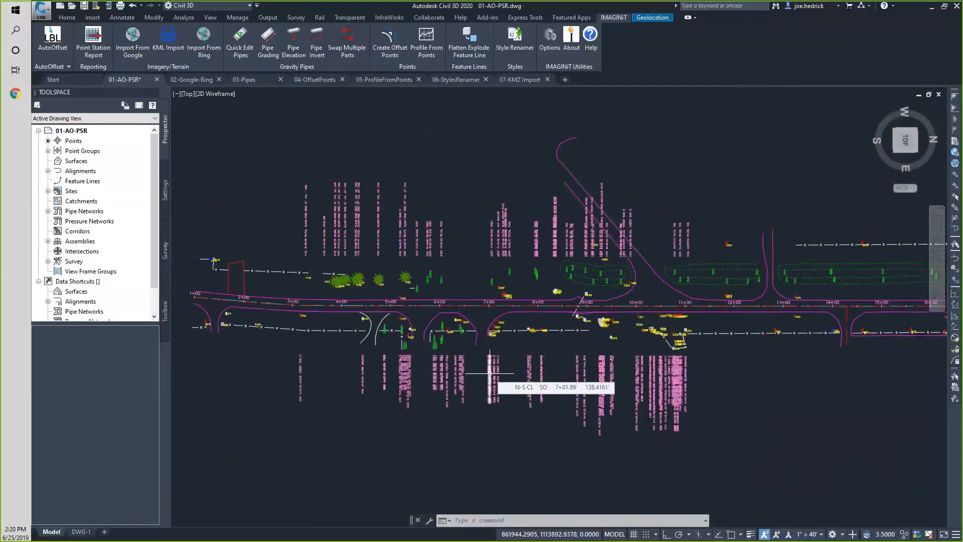
Set up a Point Station Report for alignment N-S CL with window-selected points and HTML output
{"action": "left_click", "coordinate": [101, 53]}
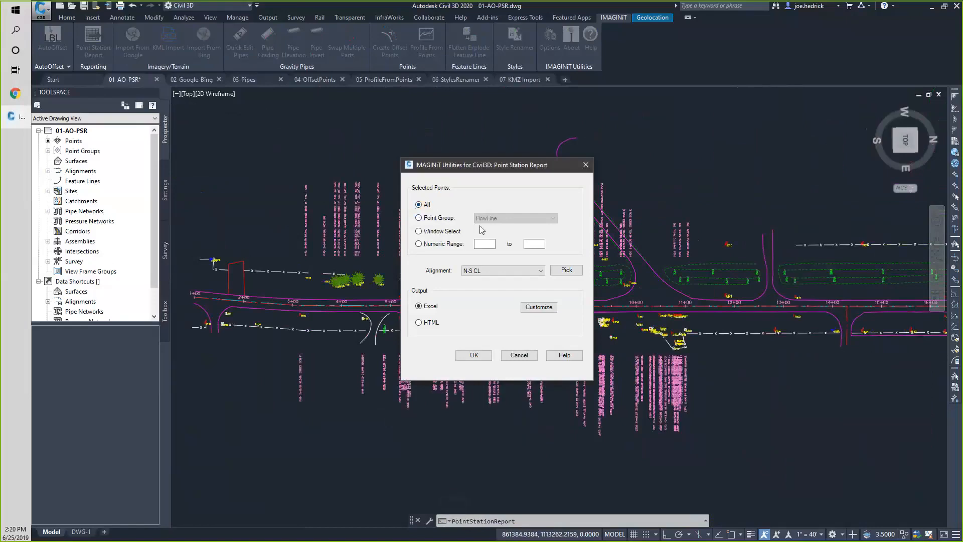
{"action": "left_click", "coordinate": [435, 234]}
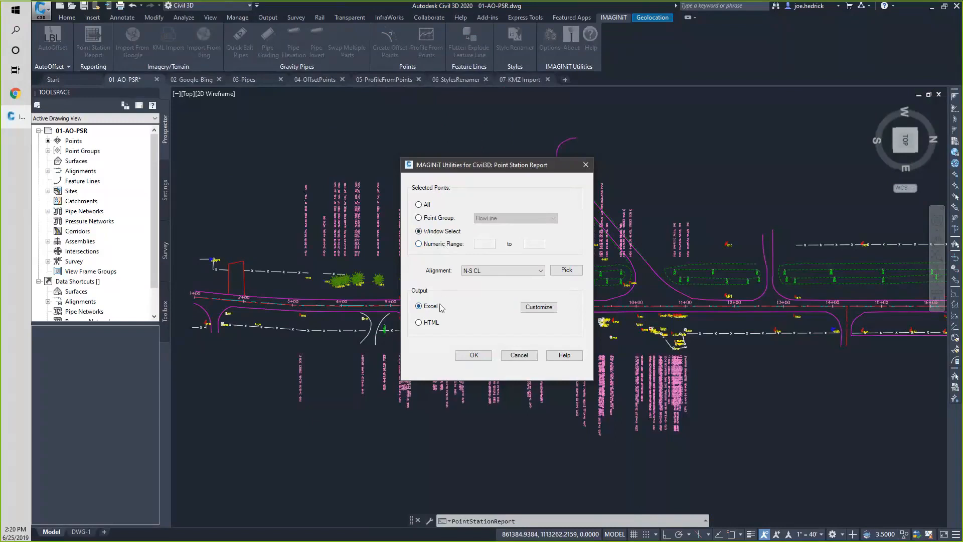
{"action": "left_click", "coordinate": [429, 327]}
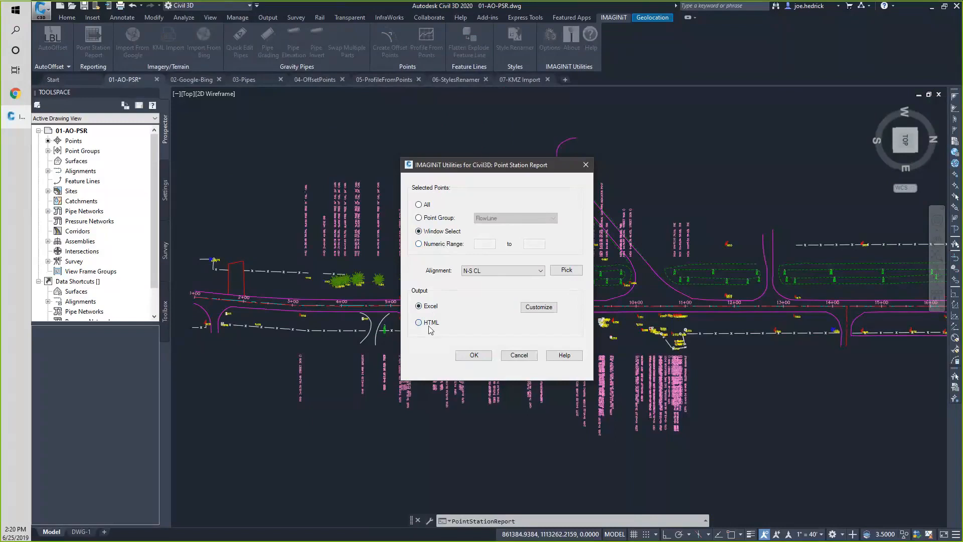
Review which COGO point properties the report includes and which are available, leaving the configuration as it is
{"action": "left_click", "coordinate": [539, 308]}
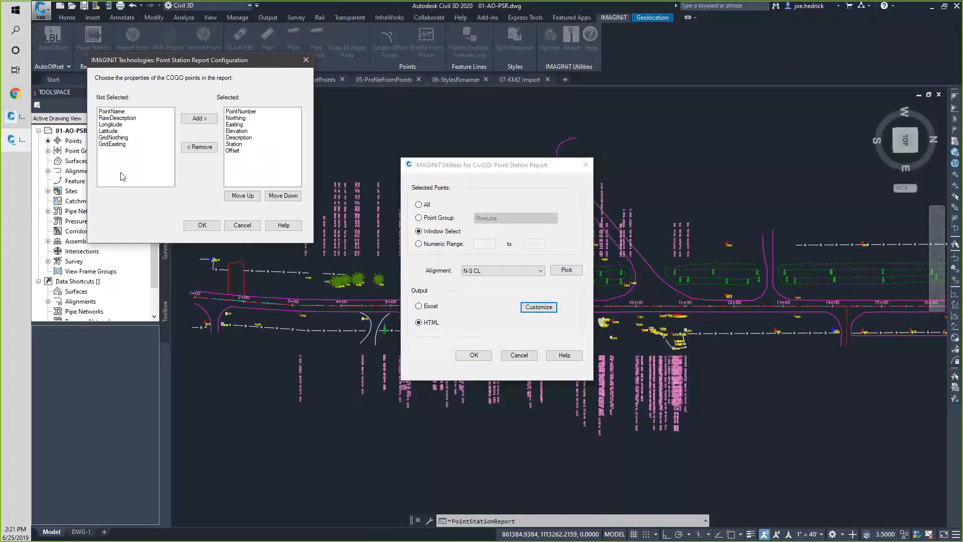
{"action": "left_click", "coordinate": [240, 131]}
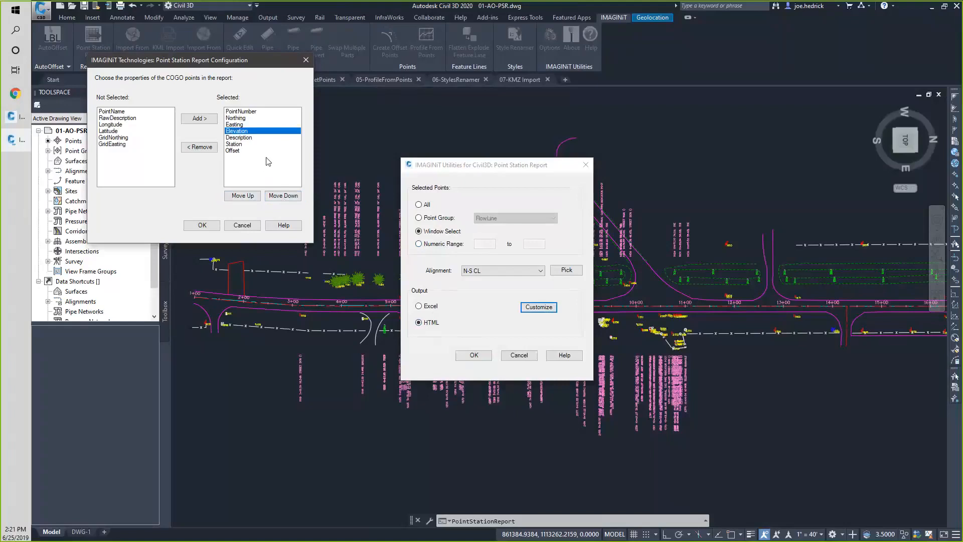
{"action": "left_click", "coordinate": [243, 225]}
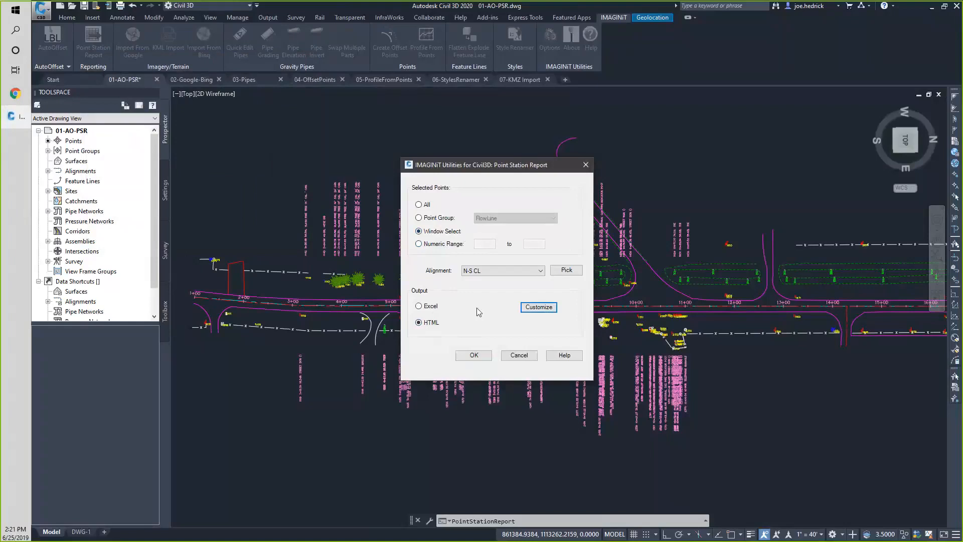
Accept the report setup and save the HTML file as dasdfsdf in the Documents folder
{"action": "left_click", "coordinate": [472, 356]}
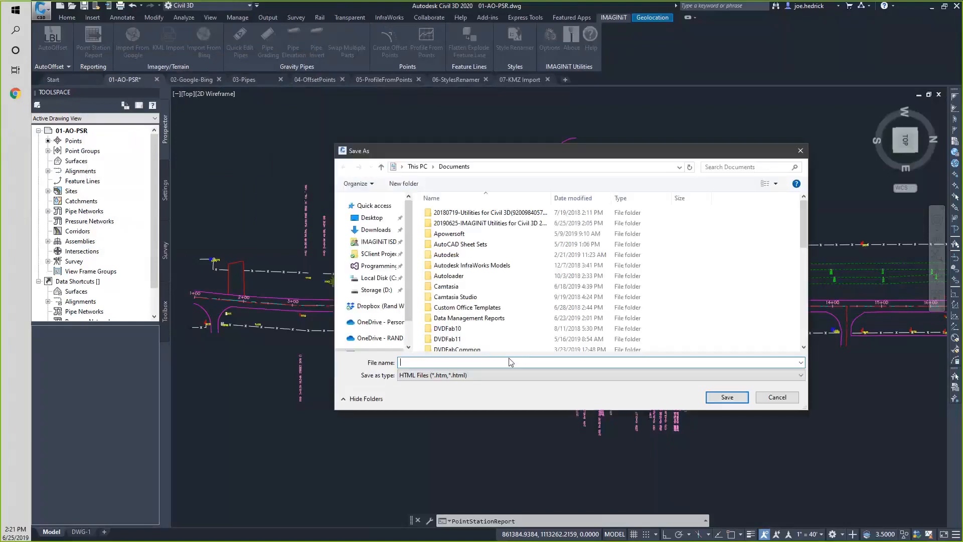
{"action": "type", "text": "dasdfsdf"}
{"action": "left_click", "coordinate": [726, 397]}
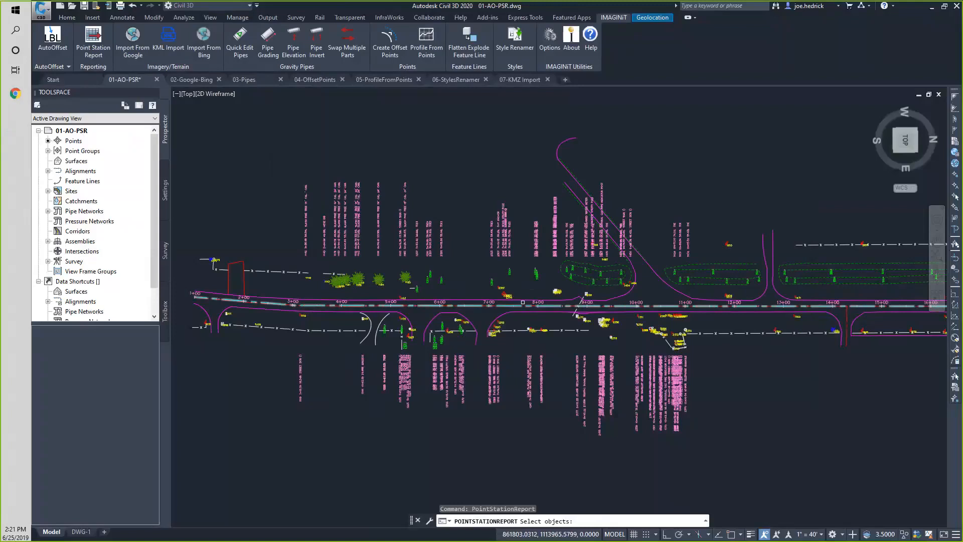
Generate the report for the points between about stations 3+00 and 11+00, view it in the browser and return to the drawing
{"action": "left_click", "coordinate": [259, 192]}
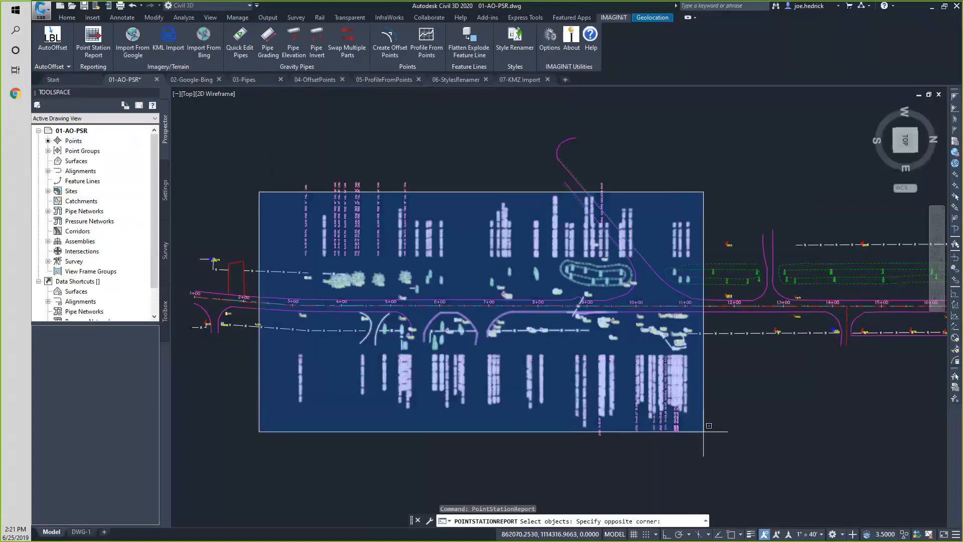
{"action": "left_click", "coordinate": [733, 458]}
{"action": "key", "text": "Return"}
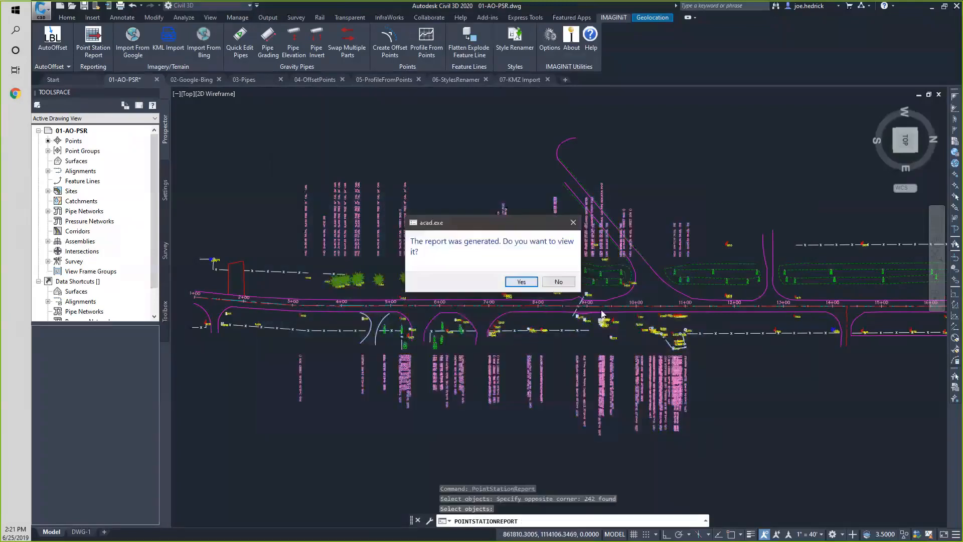
{"action": "left_click", "coordinate": [521, 283]}
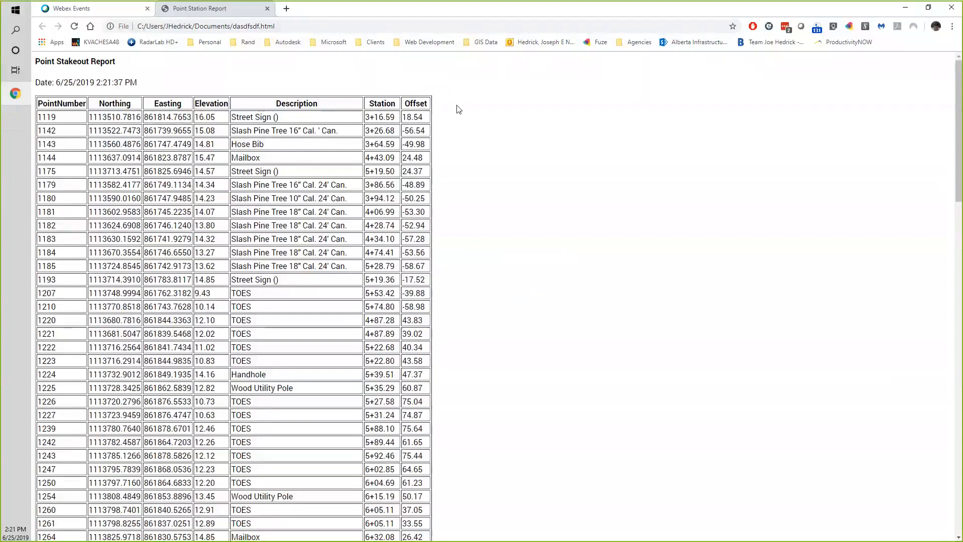
{"action": "left_click", "coordinate": [910, 10]}
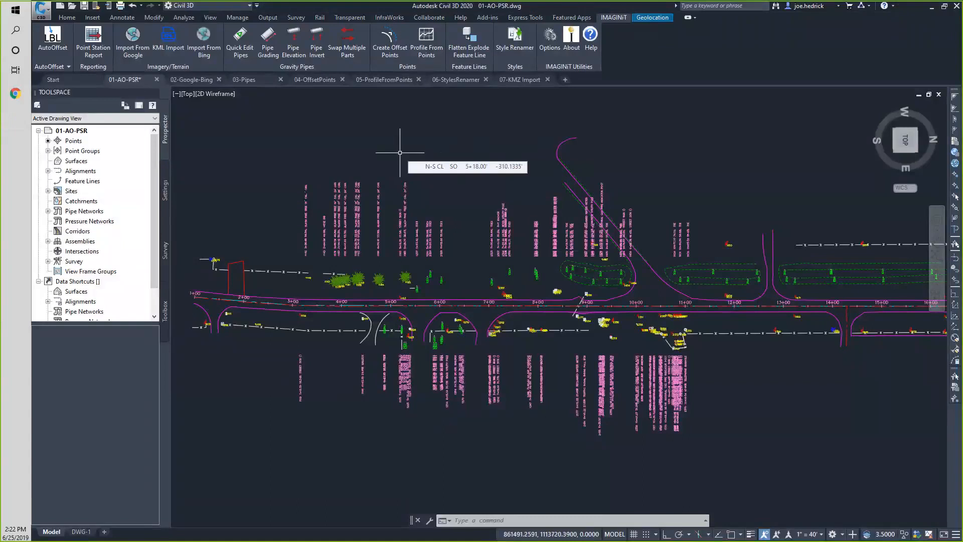
Review the coordinate and elevation precision in the drawing's ambient settings, closing the settings without changes
{"action": "left_click", "coordinate": [165, 192]}
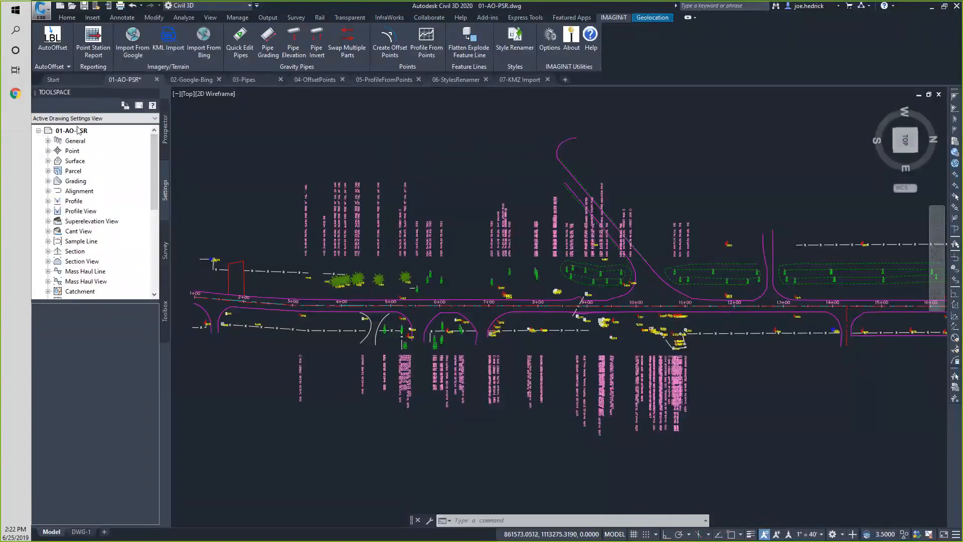
{"action": "right_click", "coordinate": [88, 133]}
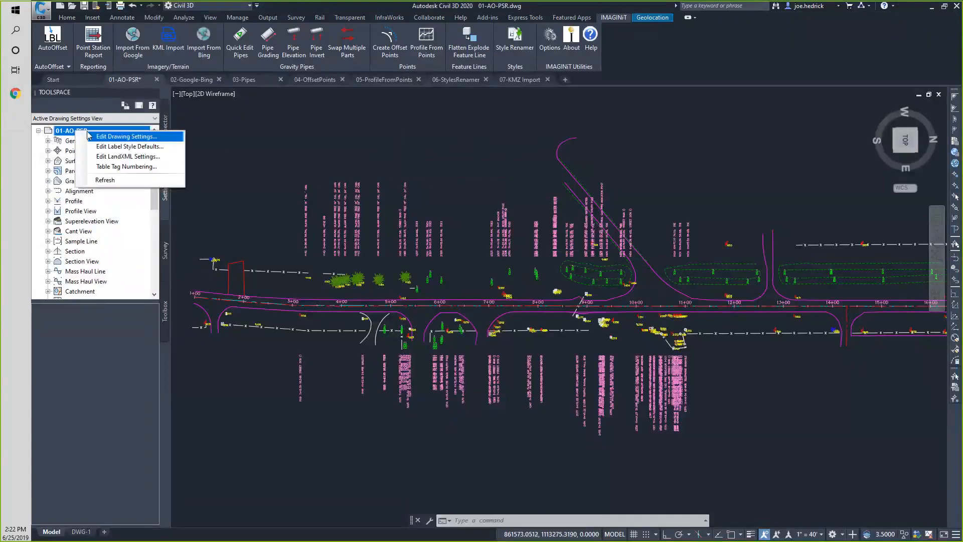
{"action": "left_click", "coordinate": [145, 140]}
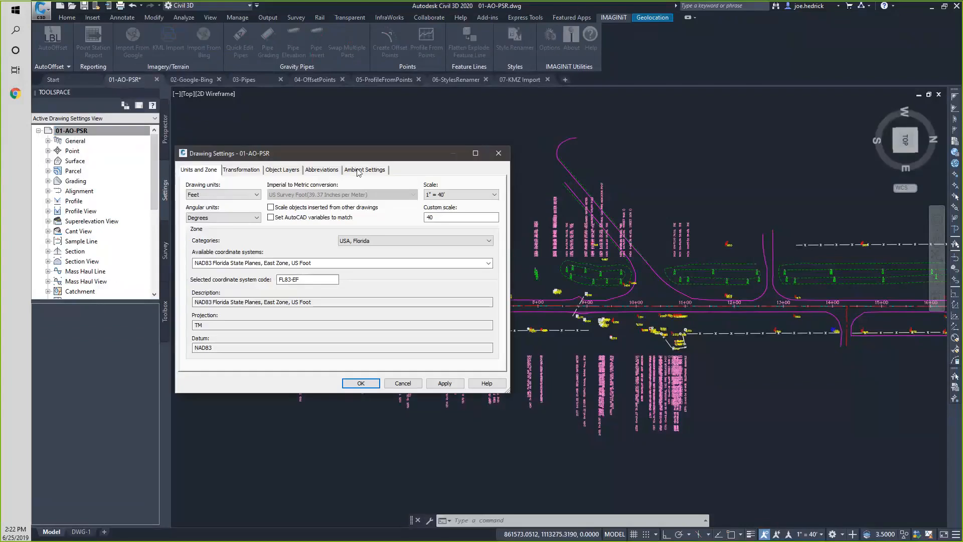
{"action": "left_click", "coordinate": [351, 170]}
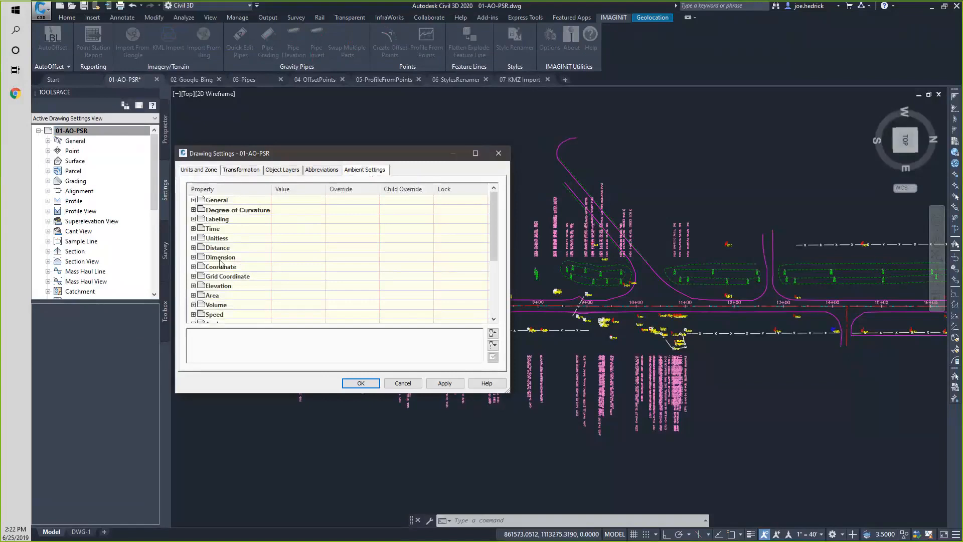
{"action": "left_click", "coordinate": [193, 267]}
{"action": "left_click", "coordinate": [279, 286]}
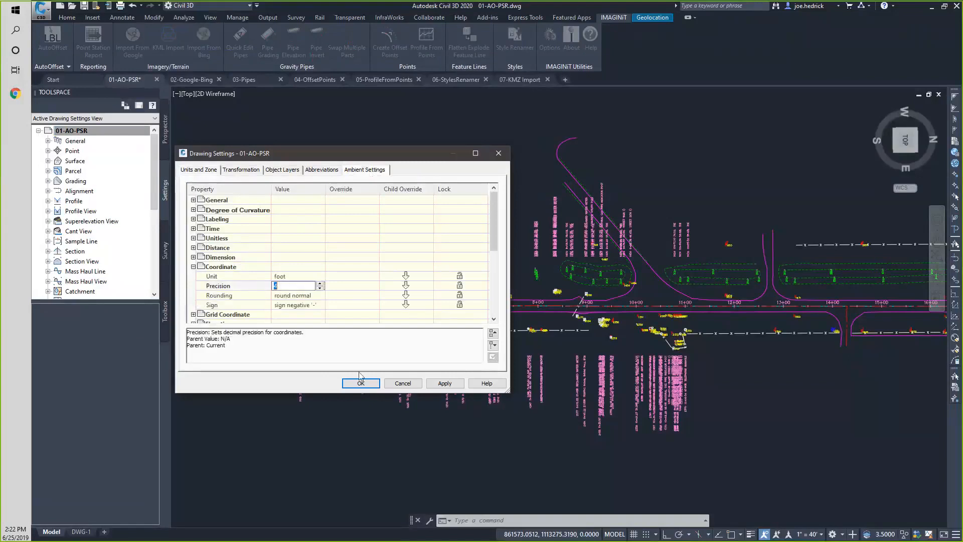
{"action": "scroll", "coordinate": [384, 285], "scroll_direction": "down", "scroll_amount": 2}
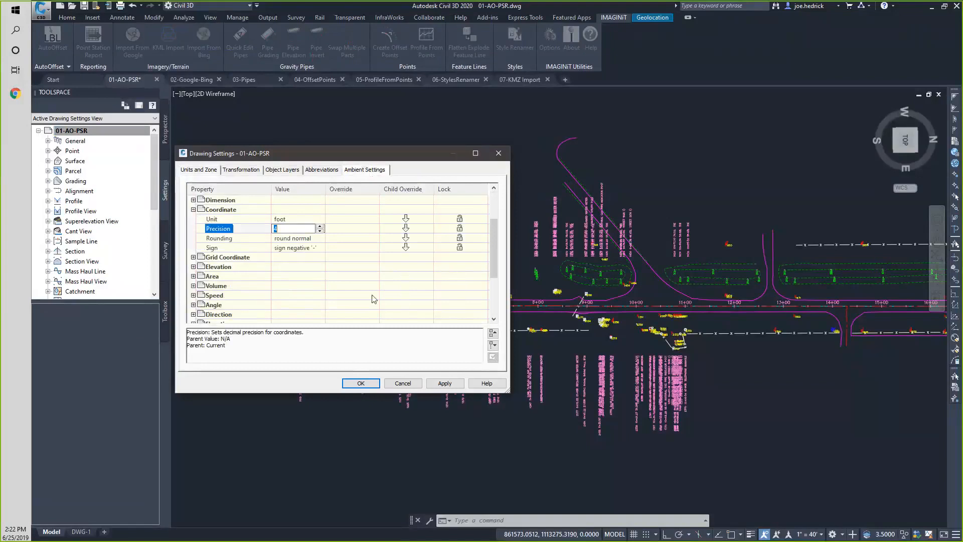
{"action": "left_click", "coordinate": [193, 266]}
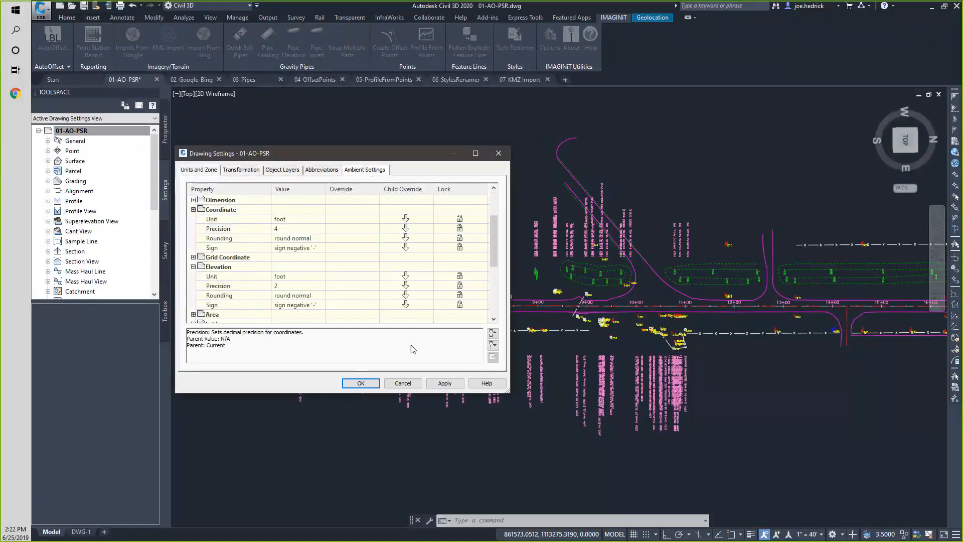
{"action": "left_click", "coordinate": [404, 383]}
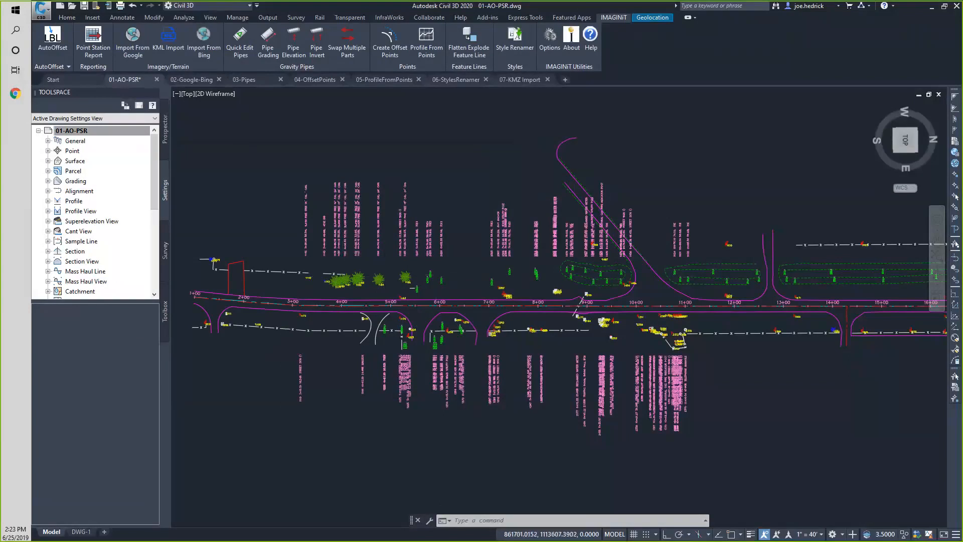
Select the EP survey figure curving off the road past station 5+00 to inspect its vertices, and clear the selection
{"action": "scroll", "coordinate": [409, 321], "scroll_direction": "up", "scroll_amount": 8}
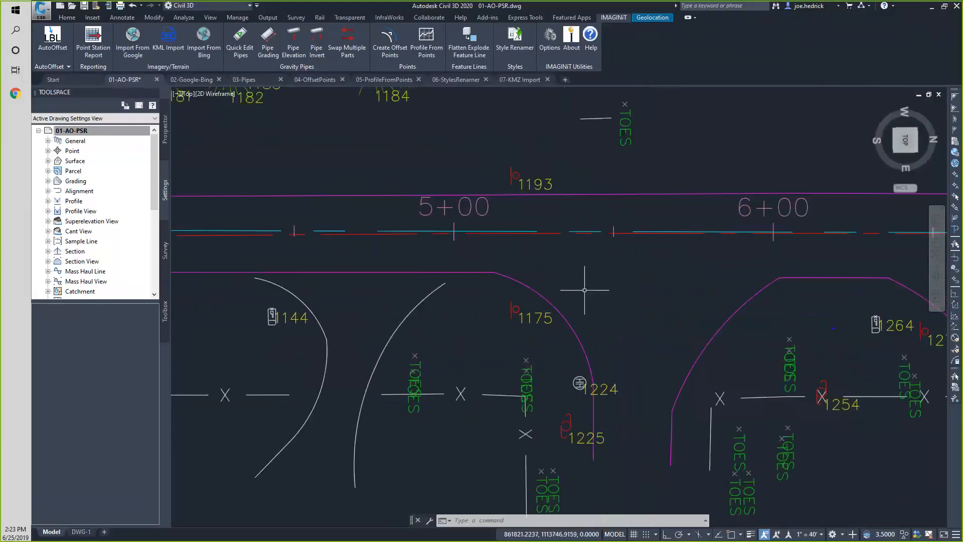
{"action": "left_click", "coordinate": [546, 293]}
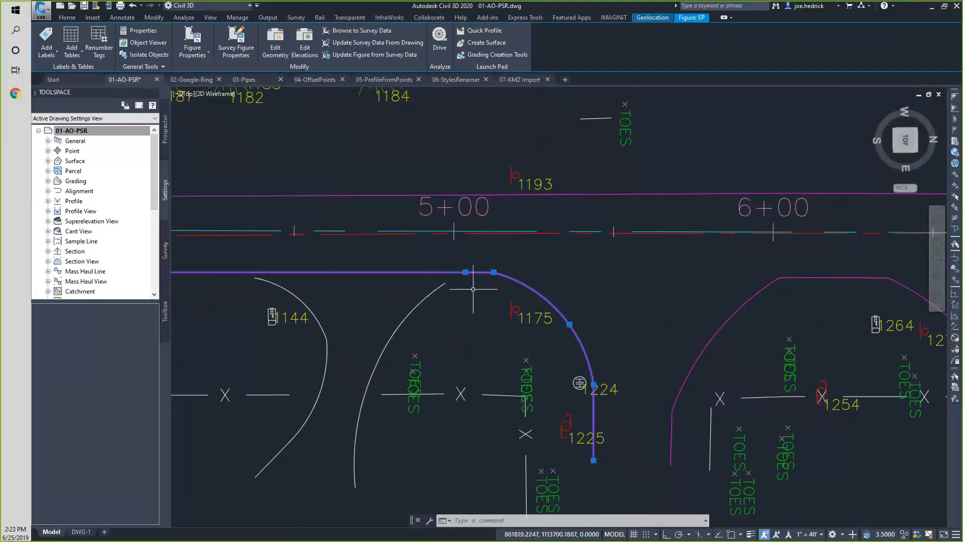
{"action": "key", "text": "Escape"}
{"action": "key", "text": "Escape"}
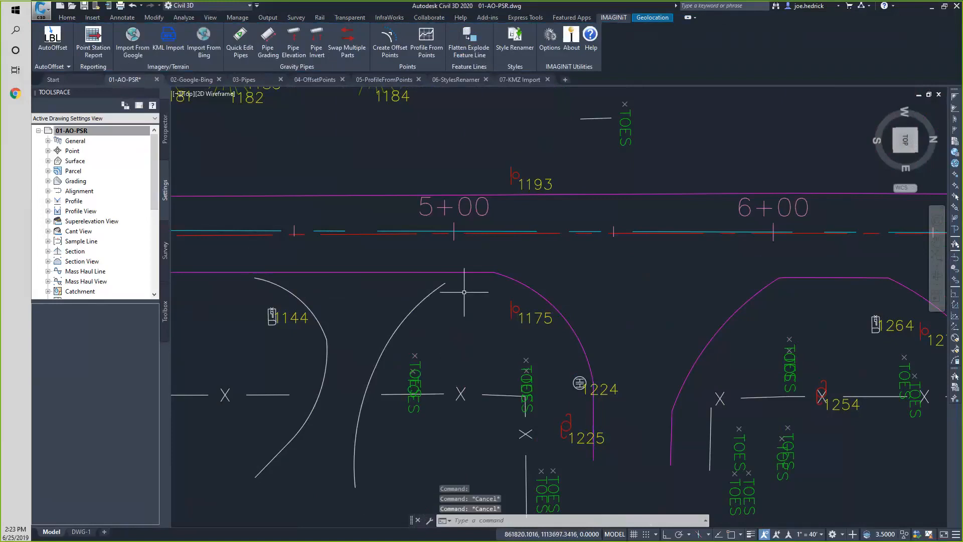
Explode the EP figure past station 5+00 with the standard Explode command and select the result to inspect its curve vertices
{"action": "type", "text": "expl"}
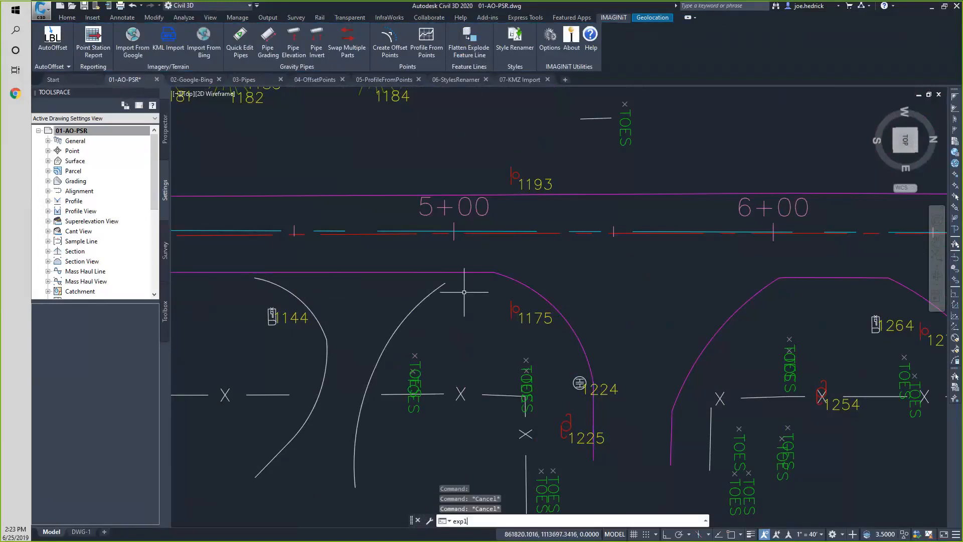
{"action": "type", "text": "o"}
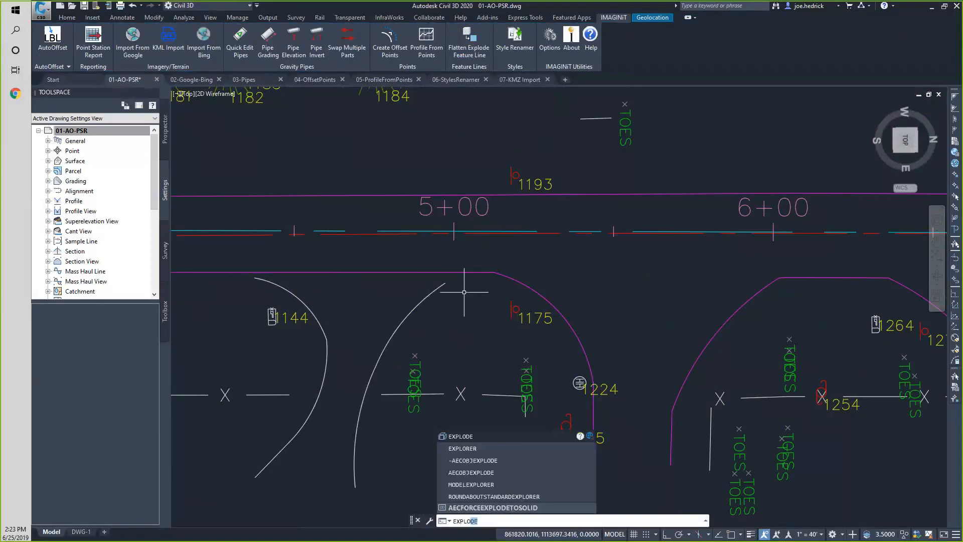
{"action": "key", "text": "Return"}
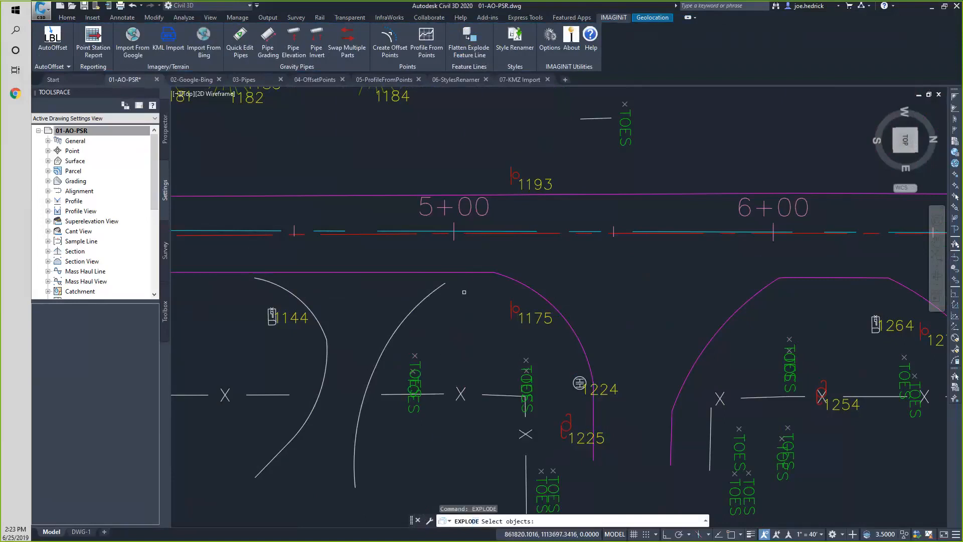
{"action": "left_click", "coordinate": [579, 382]}
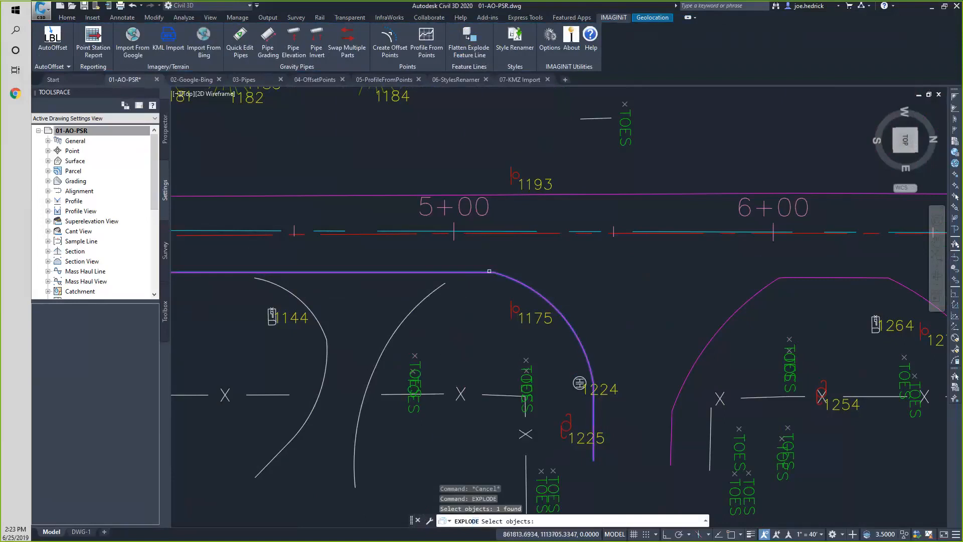
{"action": "key", "text": "Return"}
{"action": "scroll", "coordinate": [517, 281], "scroll_direction": "up", "scroll_amount": 6}
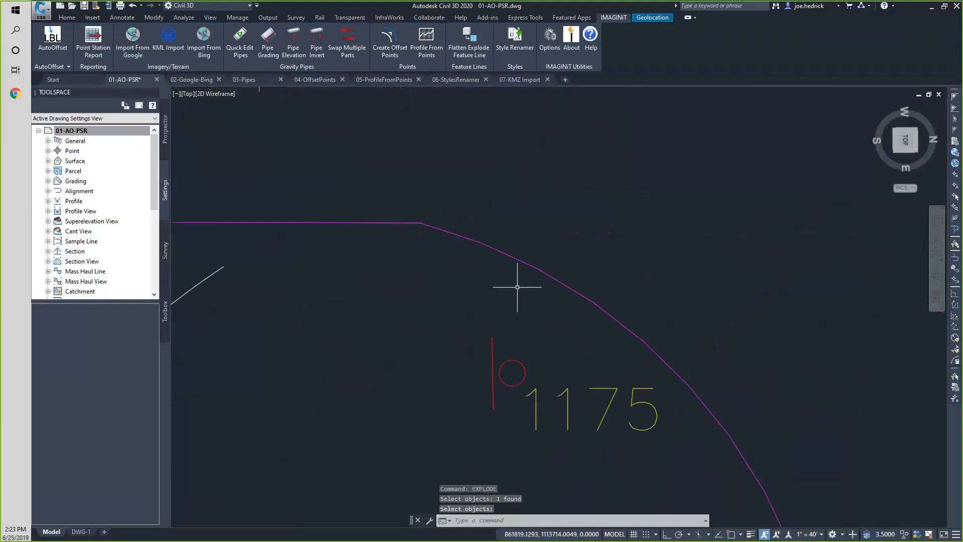
{"action": "scroll", "coordinate": [517, 286], "scroll_direction": "up", "scroll_amount": 2}
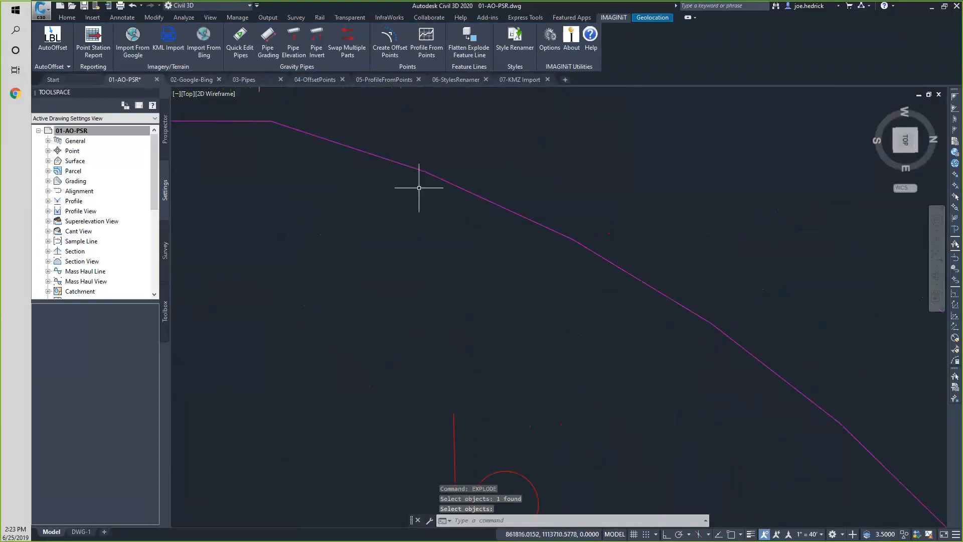
{"action": "left_click", "coordinate": [475, 194]}
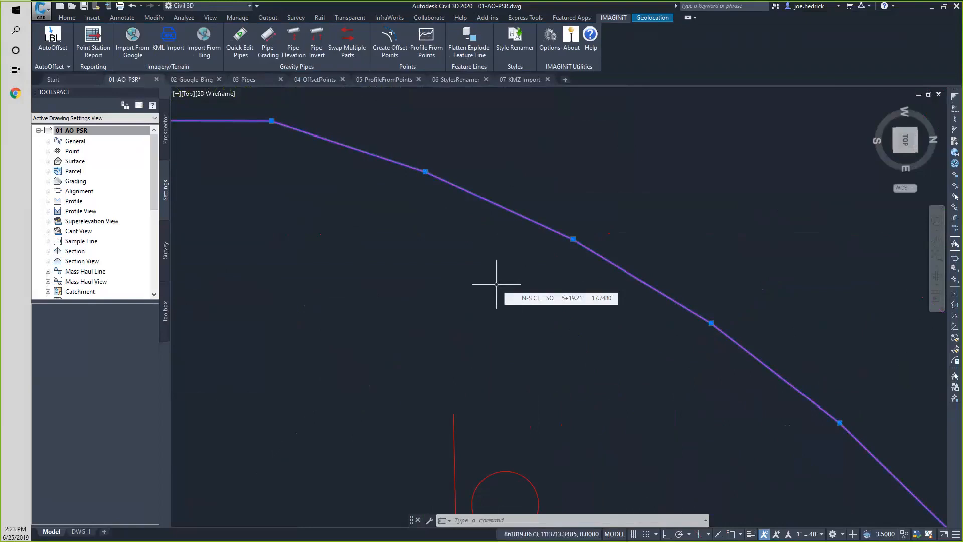
Undo the explode of the EP figure, check the figure's vertices again and deselect it
{"action": "key", "text": "Escape"}
{"action": "type", "text": "u"}
{"action": "key", "text": "Return"}
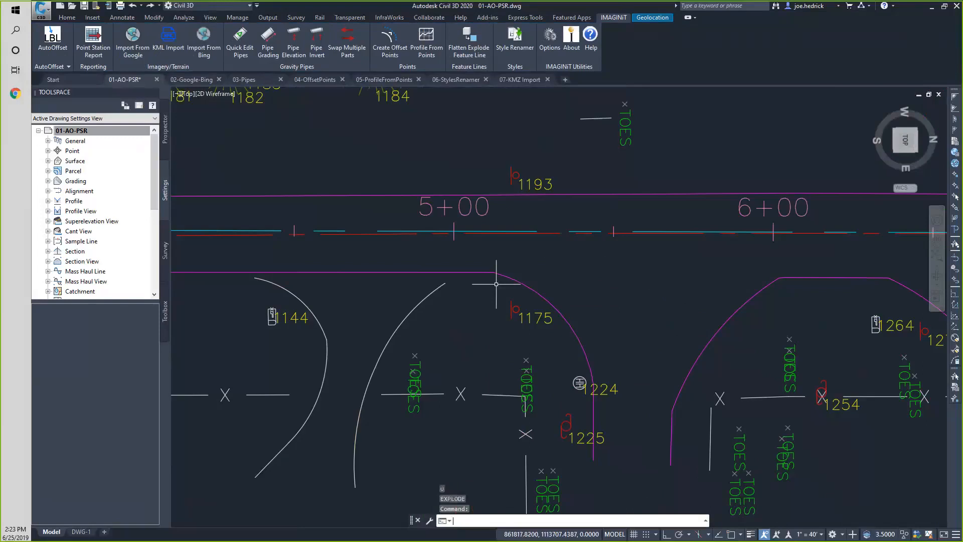
{"action": "left_click", "coordinate": [496, 284]}
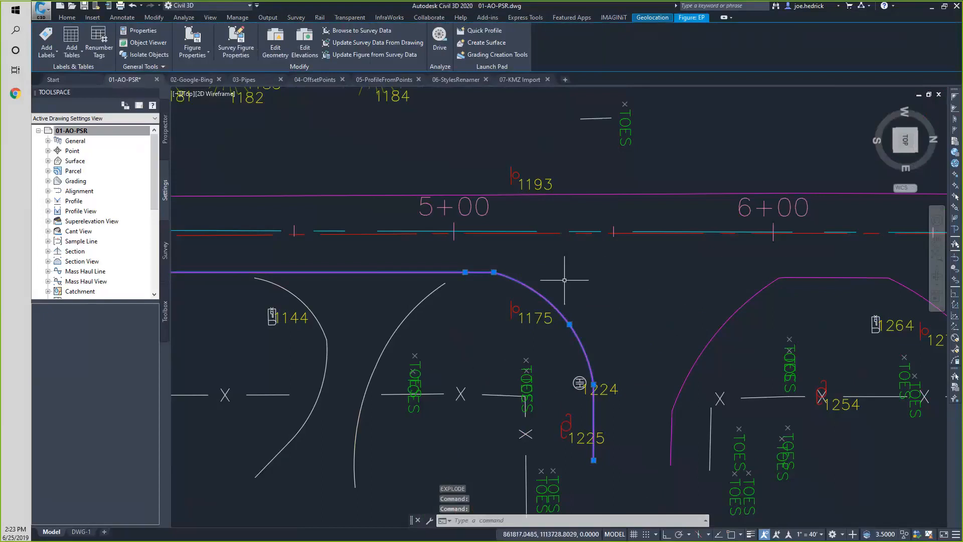
{"action": "key", "text": "Escape"}
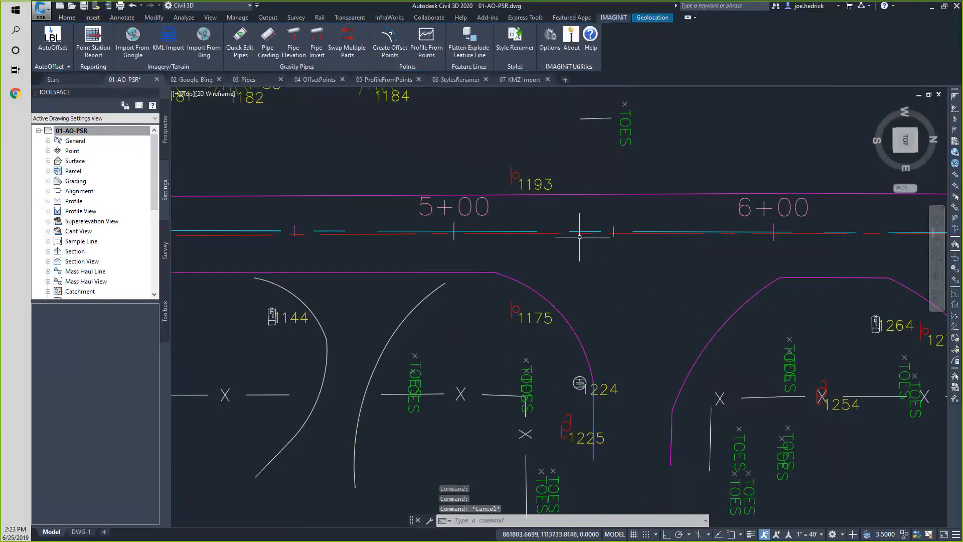
Flatten and explode the two EP figures between stations 5+00 and 6+00 with Flatten Explode Feature Line, erasing the existing entities
{"action": "left_click", "coordinate": [481, 58]}
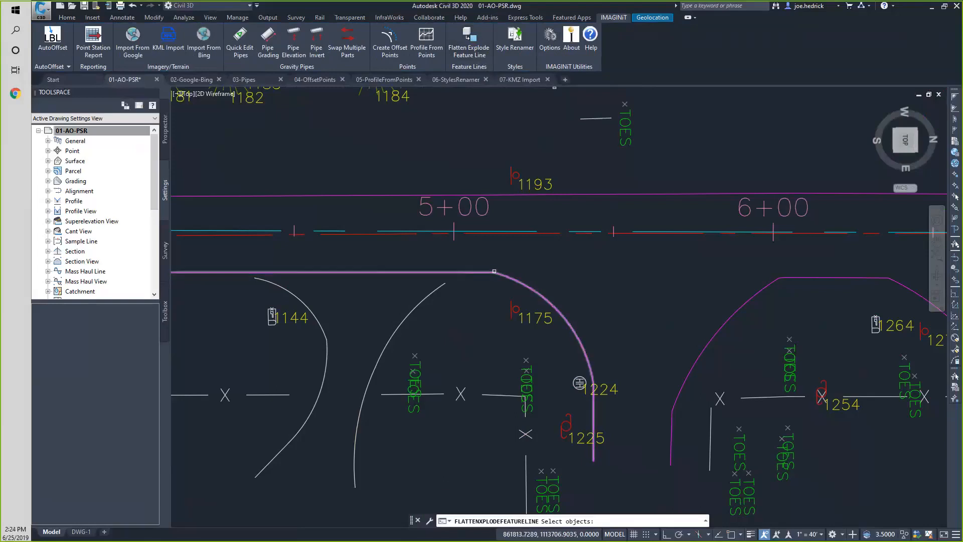
{"action": "left_click", "coordinate": [494, 272]}
{"action": "left_click", "coordinate": [774, 313]}
{"action": "left_click", "coordinate": [709, 302]}
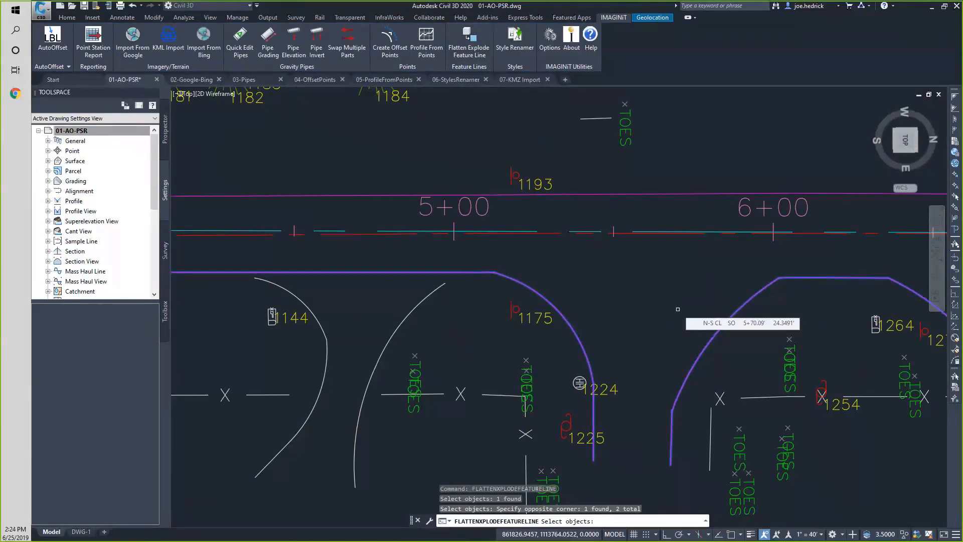
{"action": "key", "text": "Return"}
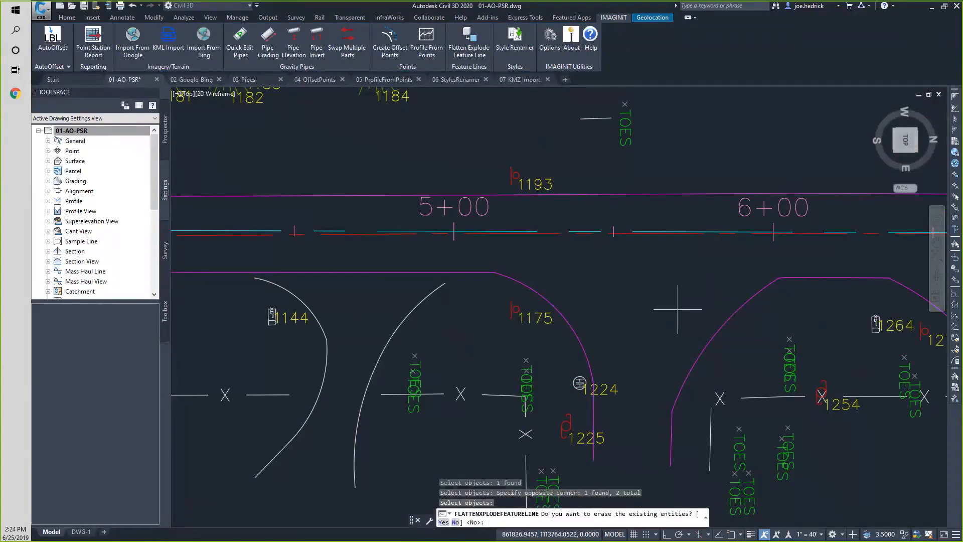
{"action": "type", "text": "y"}
{"action": "key", "text": "Return"}
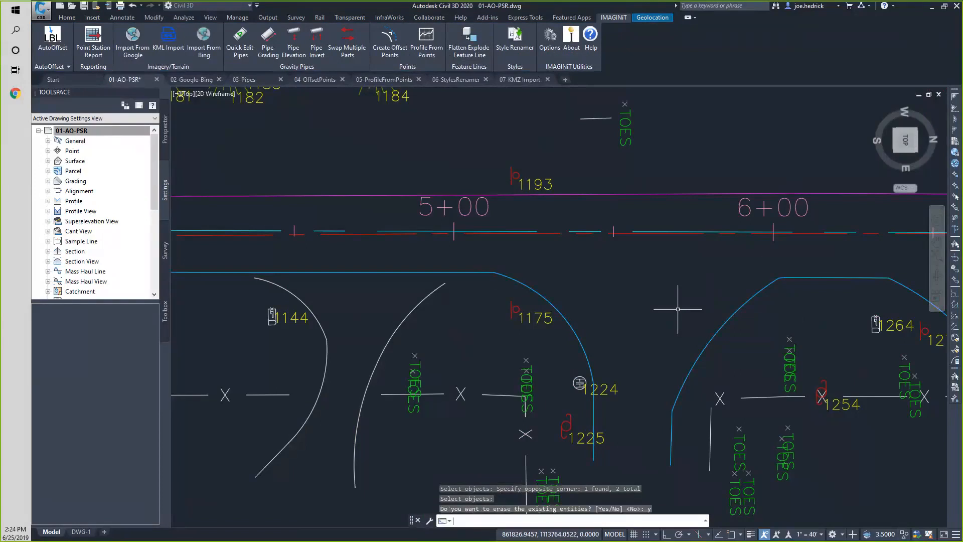
Inspect the vertices and curve of the flattened polyline around point 1175, and clear the selection
{"action": "scroll", "coordinate": [482, 259], "scroll_direction": "up", "scroll_amount": 7}
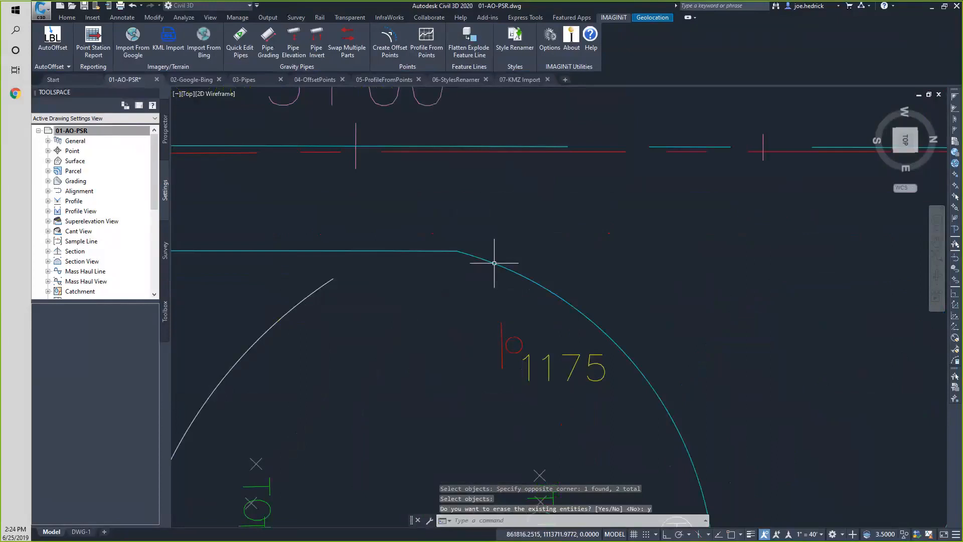
{"action": "left_click", "coordinate": [467, 252]}
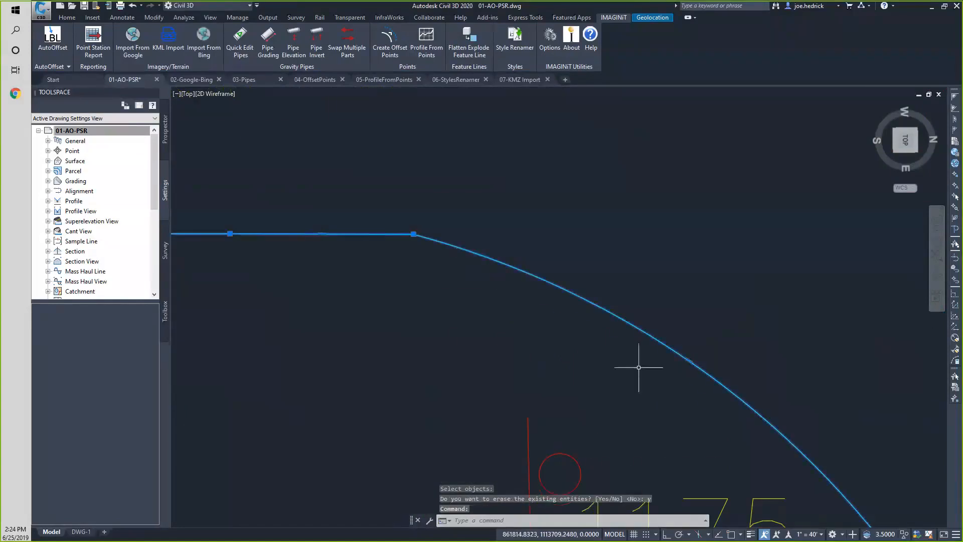
{"action": "scroll", "coordinate": [628, 394], "scroll_direction": "down", "scroll_amount": 2}
{"action": "middle_click_drag", "start_coordinate": [785, 399], "coordinate": [639, 213]}
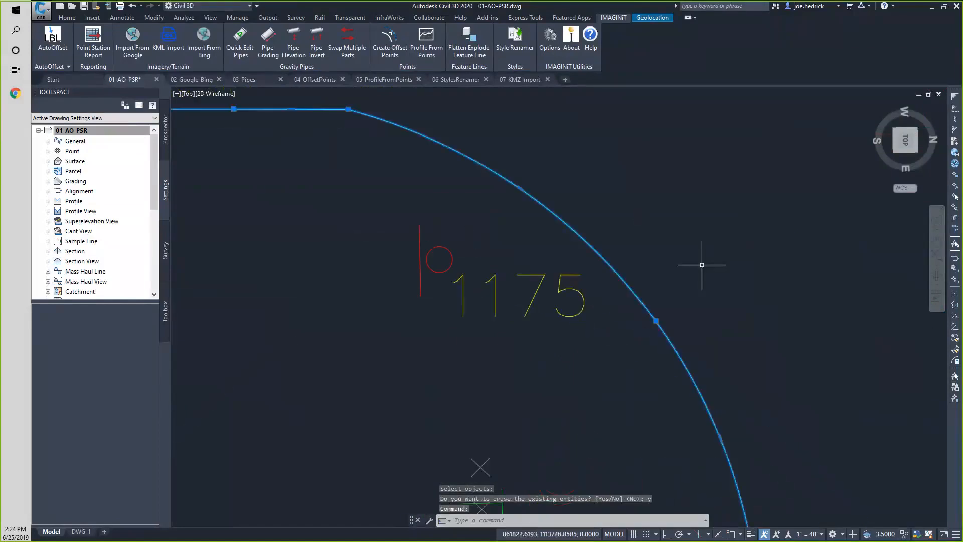
{"action": "scroll", "coordinate": [718, 283], "scroll_direction": "down", "scroll_amount": 2}
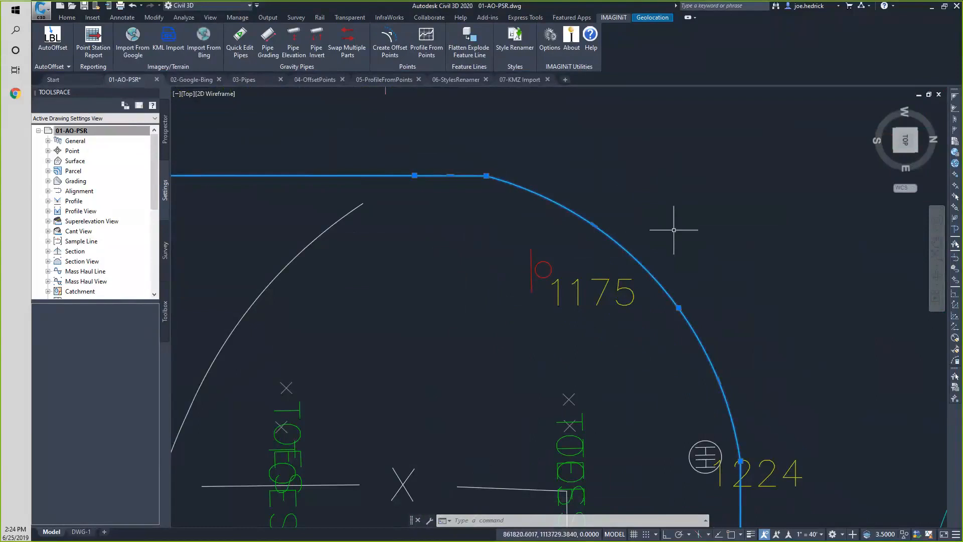
{"action": "scroll", "coordinate": [668, 223], "scroll_direction": "down", "scroll_amount": 5}
{"action": "mouse_move", "coordinate": [668, 216]}
{"action": "middle_mouse_down"}
{"action": "mouse_move", "coordinate": [634, 234]}
{"action": "mouse_move", "coordinate": [591, 288]}
{"action": "middle_mouse_up"}
{"action": "key", "text": "Escape"}
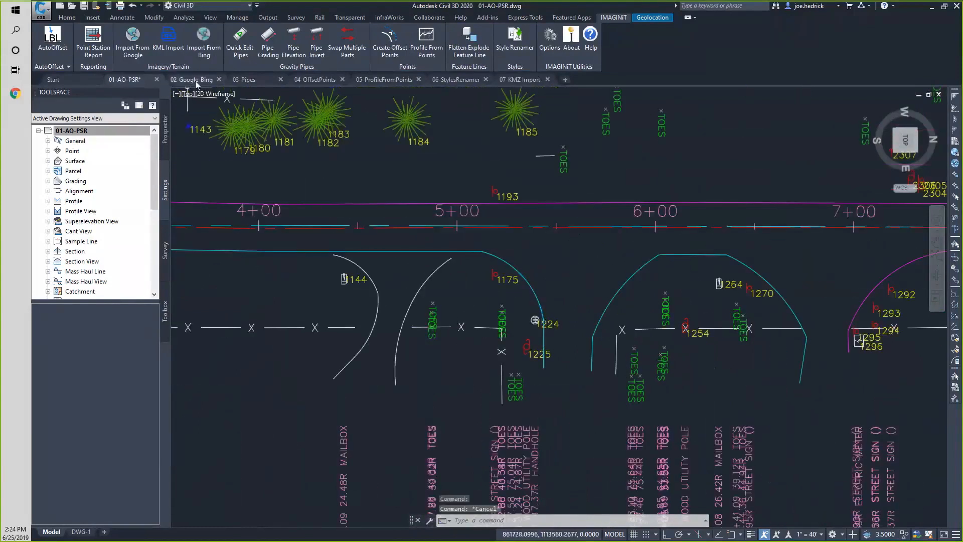
In the 02-Google-Bing drawing, frame the road intersection in Import From Google and choose to import Image and TIN Surface
{"action": "left_click", "coordinate": [191, 79]}
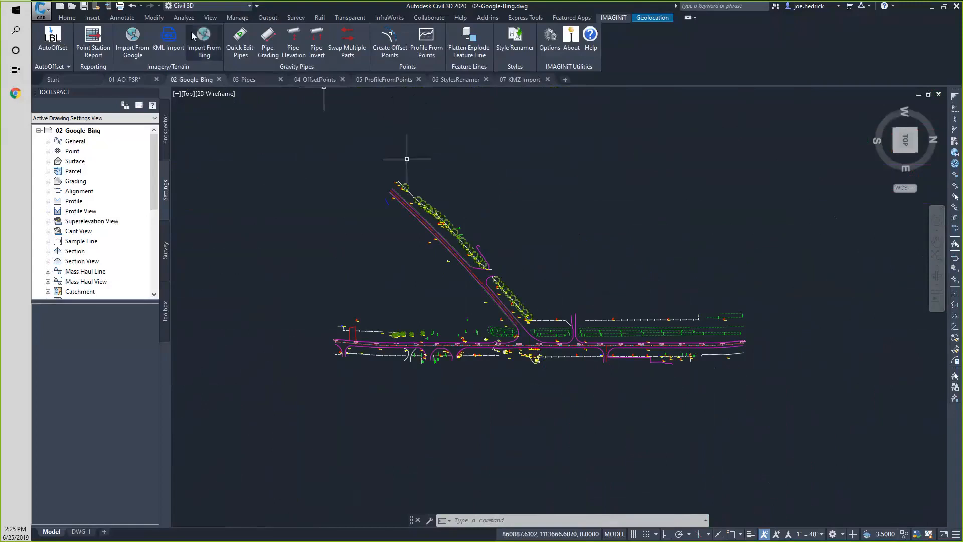
{"action": "left_click", "coordinate": [134, 47]}
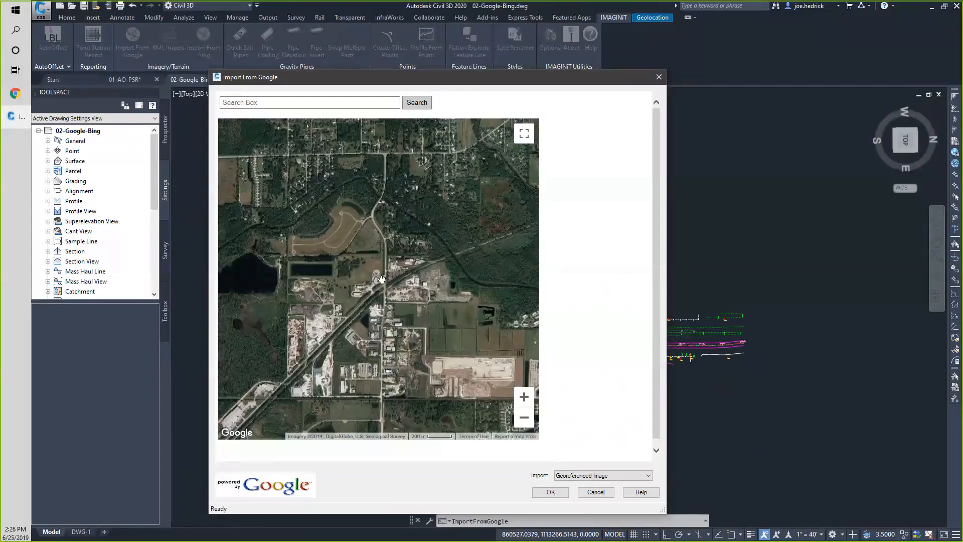
{"action": "left_click", "coordinate": [524, 396]}
{"action": "left_click", "coordinate": [525, 397]}
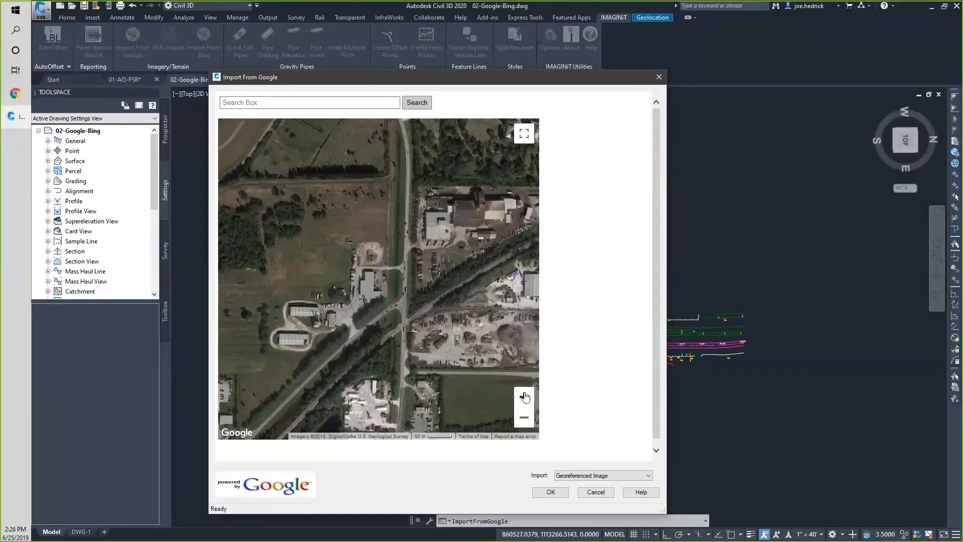
{"action": "left_click", "coordinate": [524, 397]}
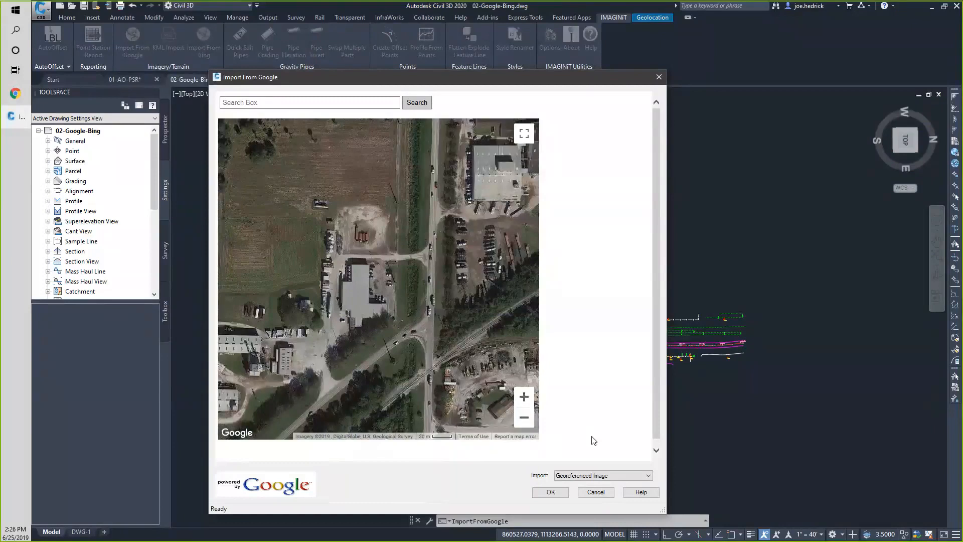
{"action": "left_click", "coordinate": [648, 475]}
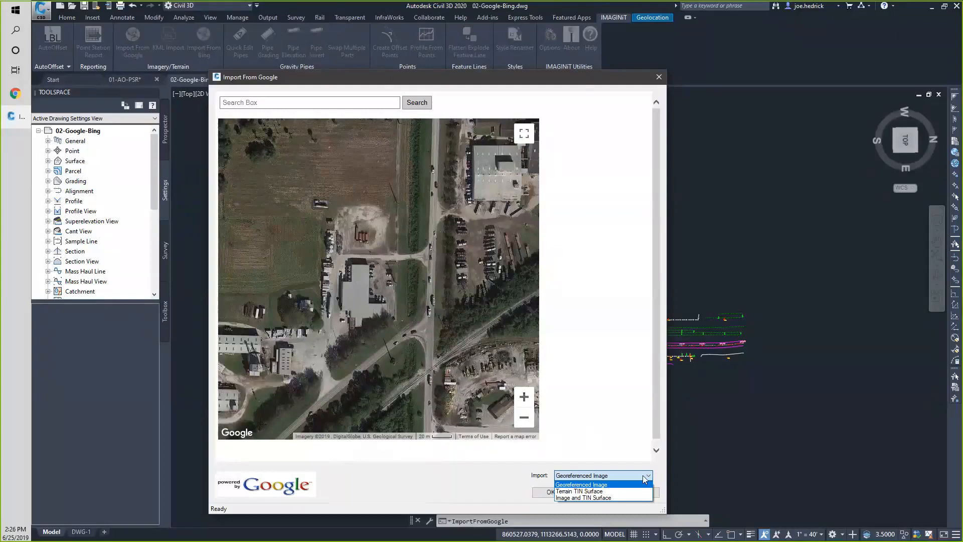
{"action": "left_click", "coordinate": [604, 497]}
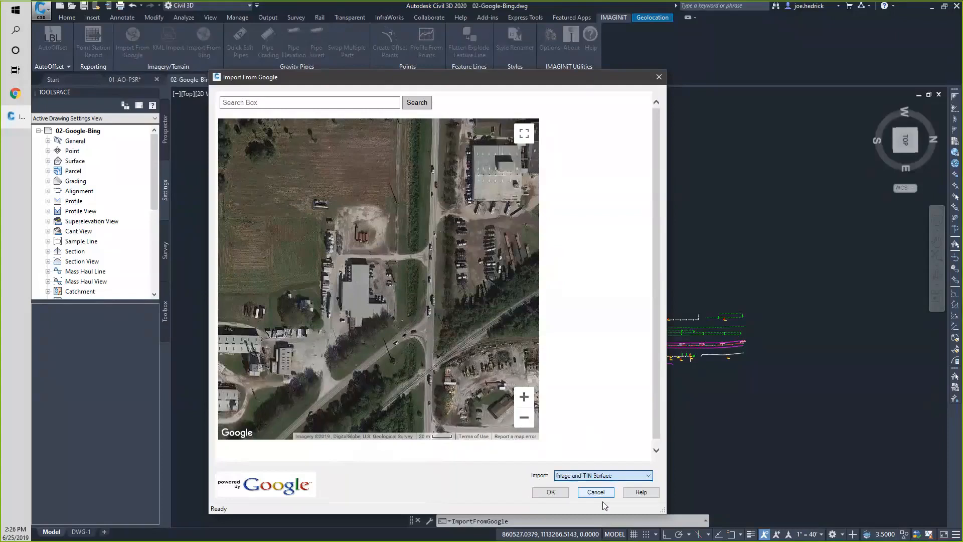
{"action": "left_click", "coordinate": [551, 492]}
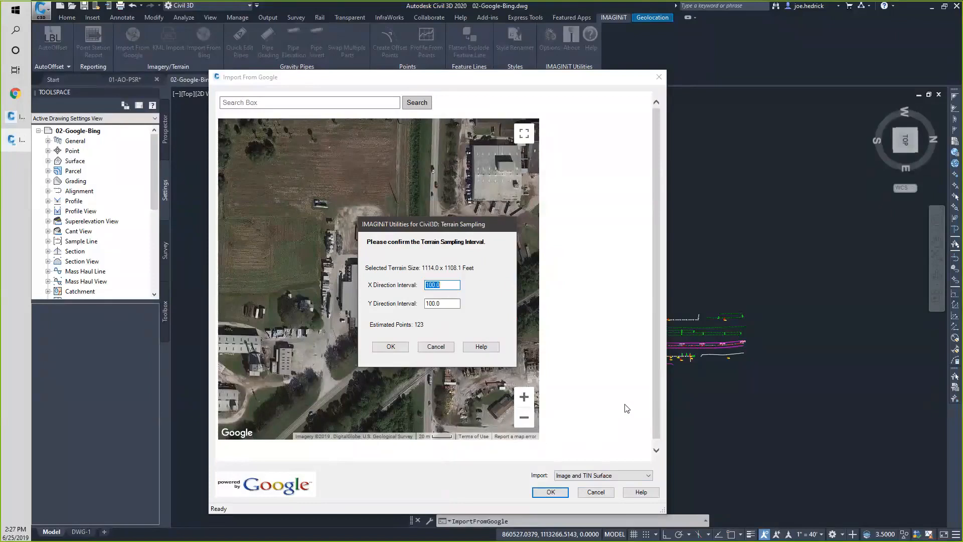
Import the Google image and terrain surface with a terrain sampling interval of 100 feet
{"action": "type", "text": "50"}
{"action": "key", "text": "Tab"}
{"action": "type", "text": "50"}
{"action": "key", "text": "shift+Tab"}
{"action": "type", "text": "100"}
{"action": "double_click", "coordinate": [427, 304]}
{"action": "type", "text": "10"}
{"action": "left_click", "coordinate": [392, 348]}
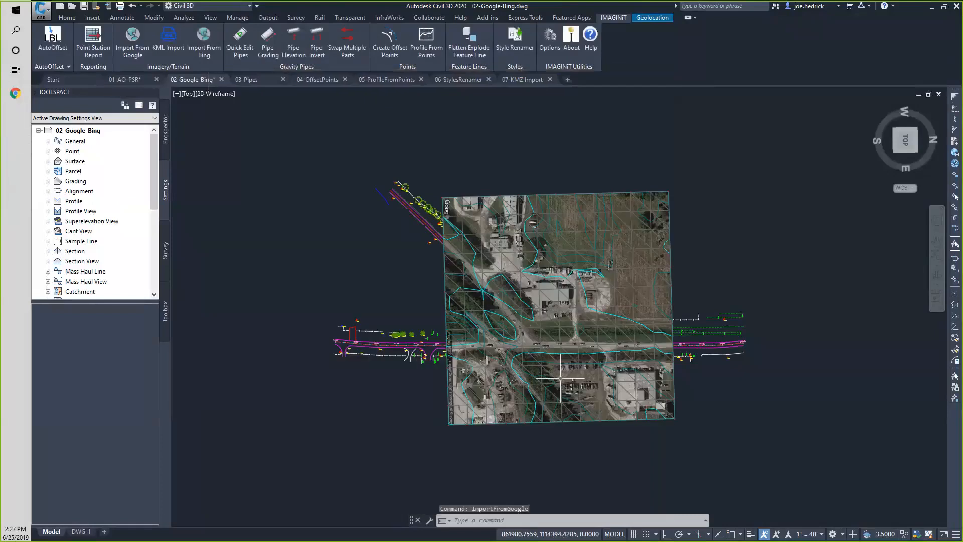
Regenerate the whole drawing with REGENALL
{"action": "mouse_move", "coordinate": [560, 378]}
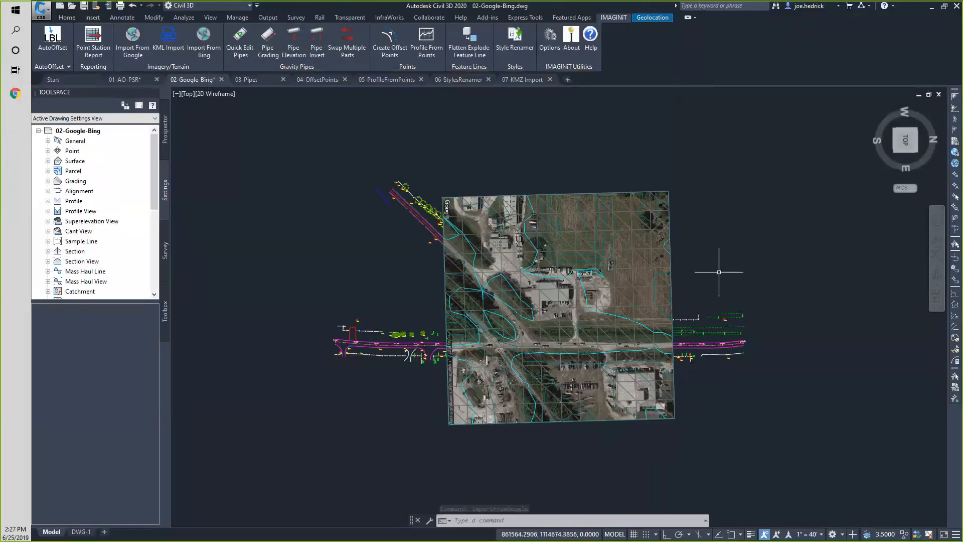
{"action": "type", "text": "re"}
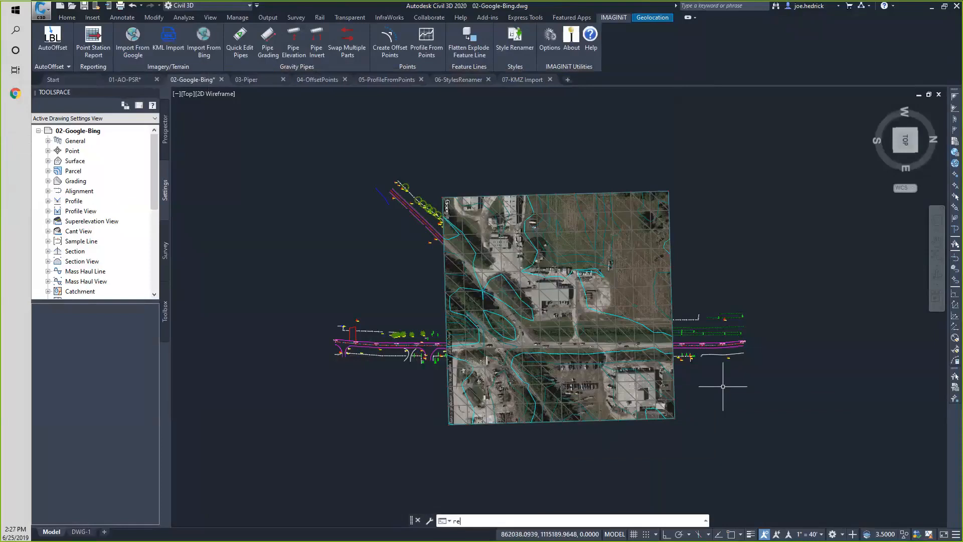
{"action": "type", "text": "a"}
{"action": "key", "text": "Return"}
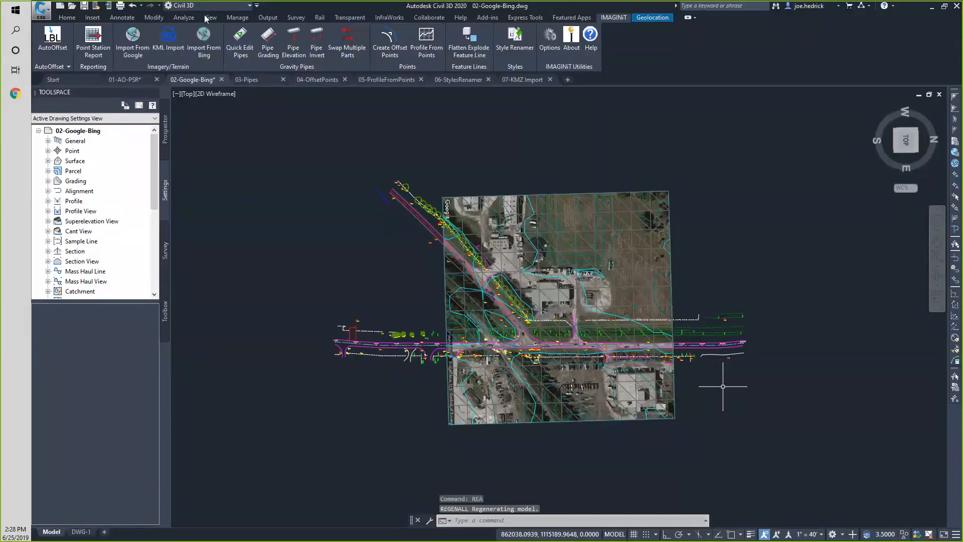
Rename the imported Google terrain surface to "Terrain from Google" in its surface properties
{"action": "left_click", "coordinate": [165, 130]}
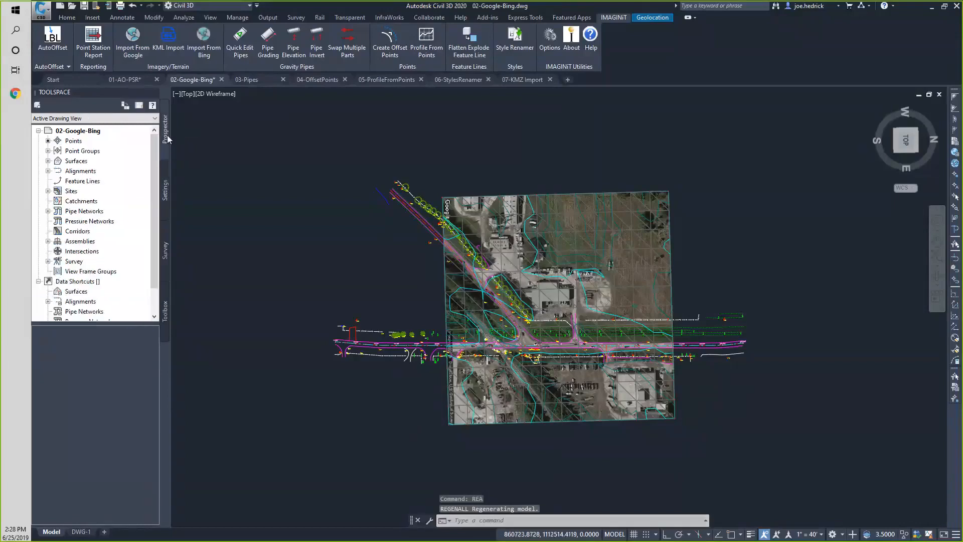
{"action": "left_click", "coordinate": [49, 160]}
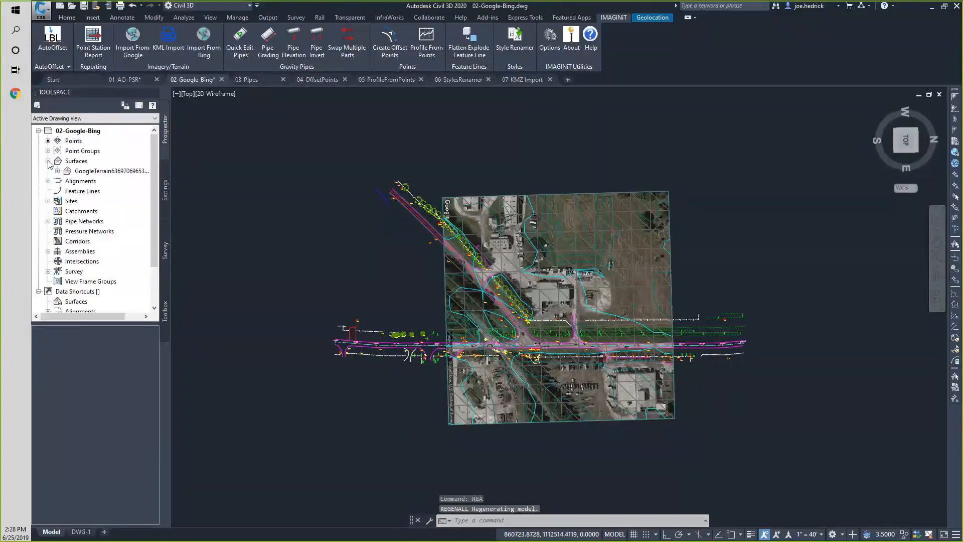
{"action": "left_click", "coordinate": [103, 171]}
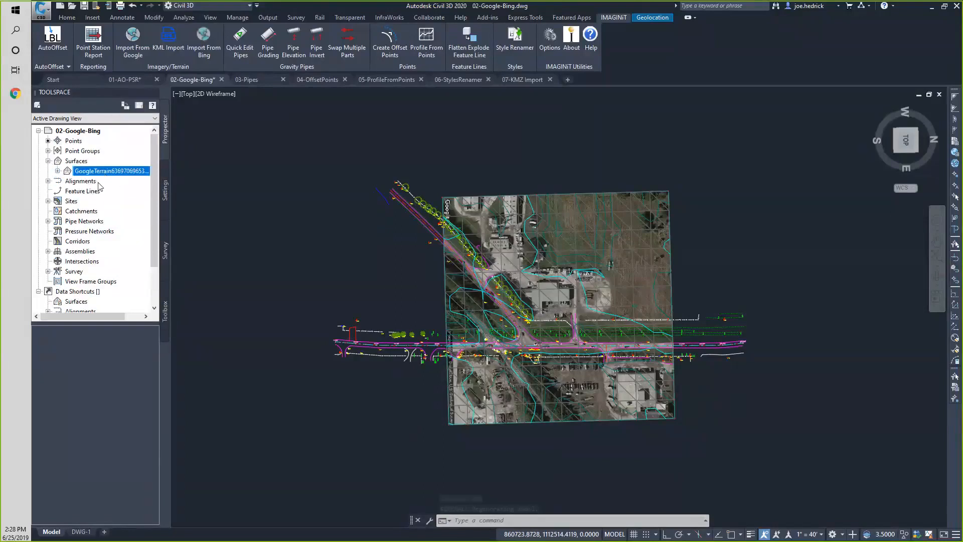
{"action": "right_click", "coordinate": [80, 170]}
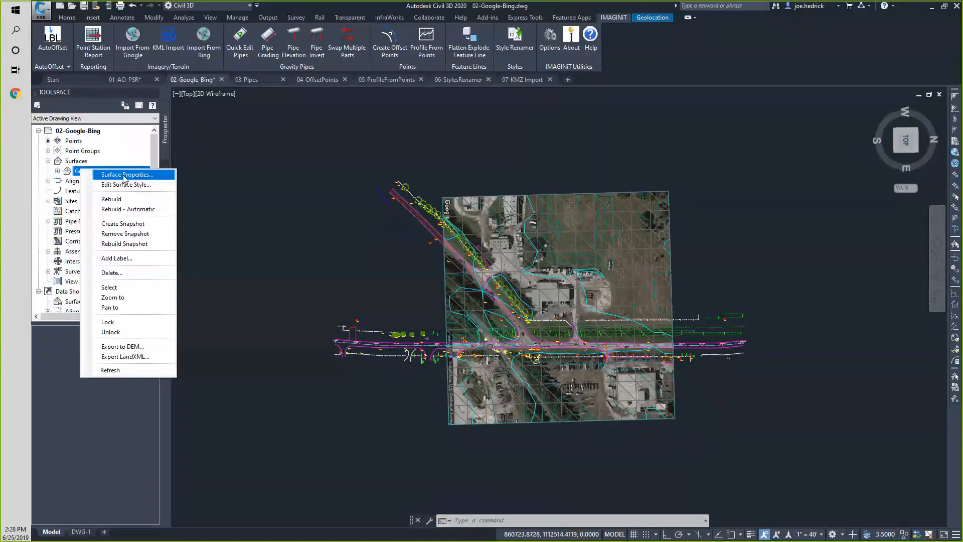
{"action": "left_click", "coordinate": [126, 174]}
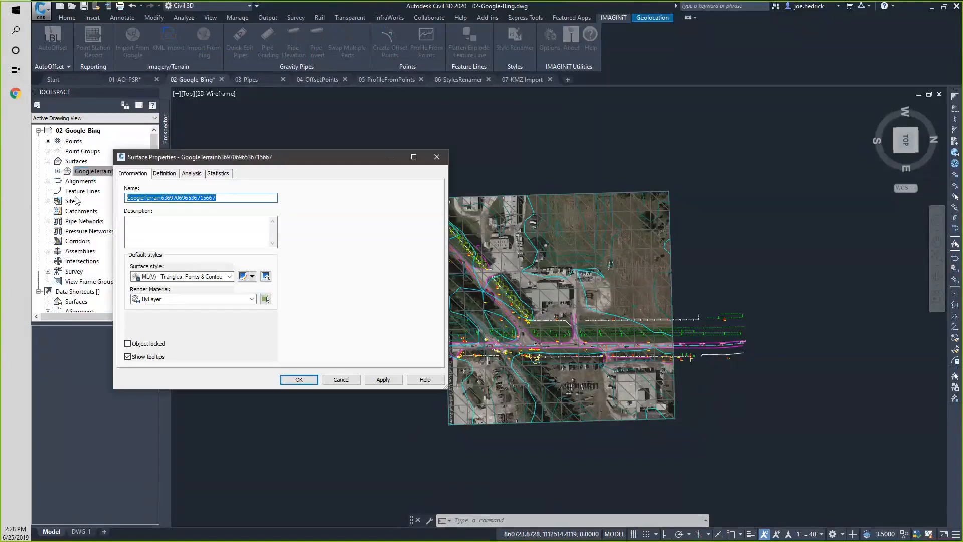
{"action": "type", "text": "Terrai"}
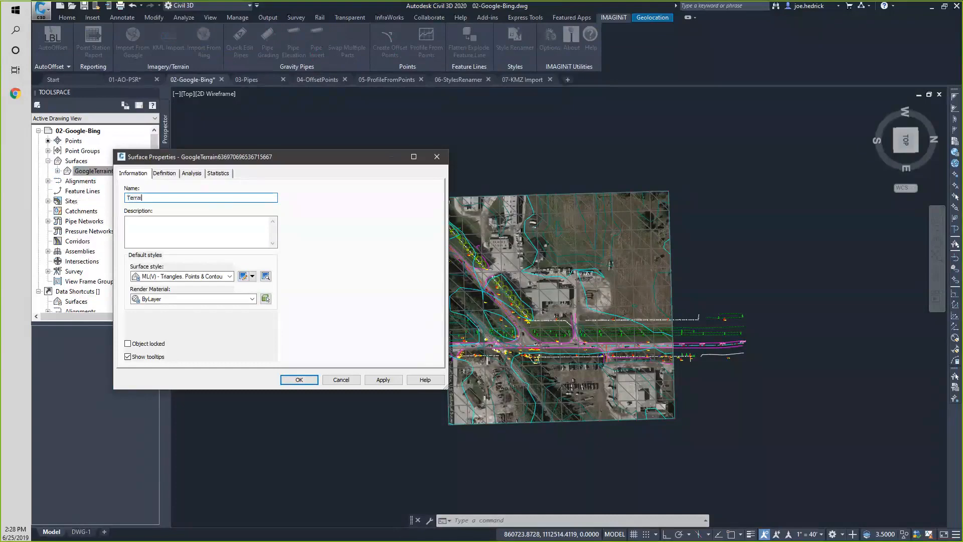
{"action": "type", "text": "n from Google"}
{"action": "left_click", "coordinate": [297, 380]}
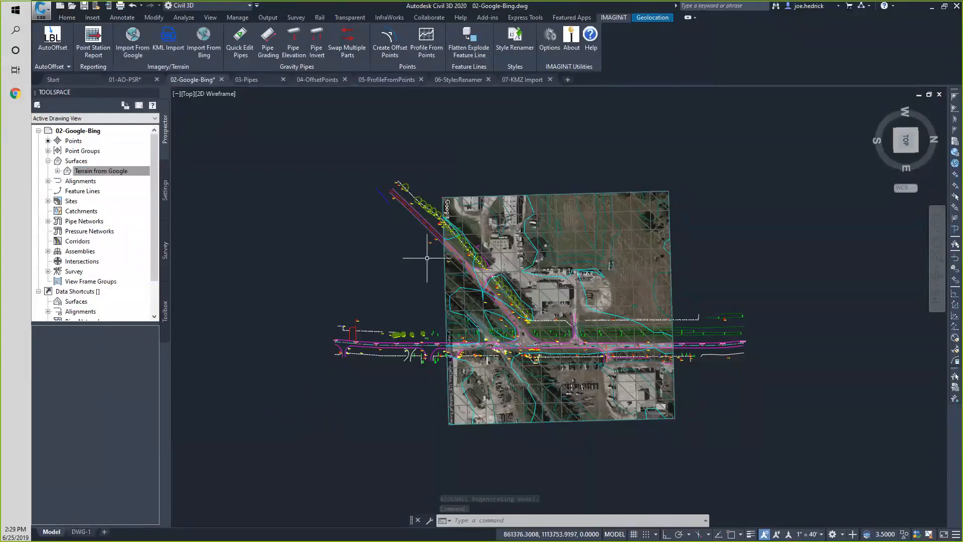
Look at the Import From Bing map and its options without importing anything
{"action": "left_click", "coordinate": [209, 54]}
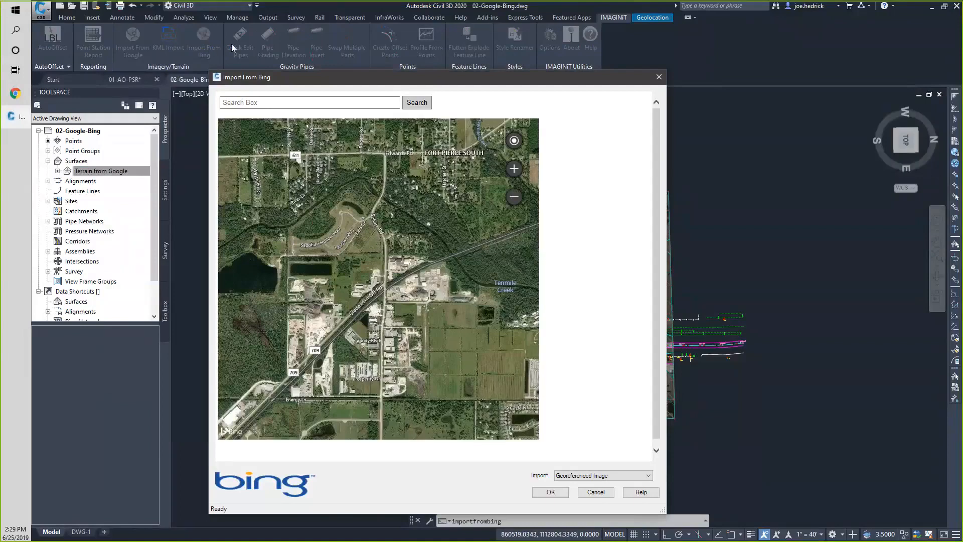
{"action": "left_click", "coordinate": [659, 77]}
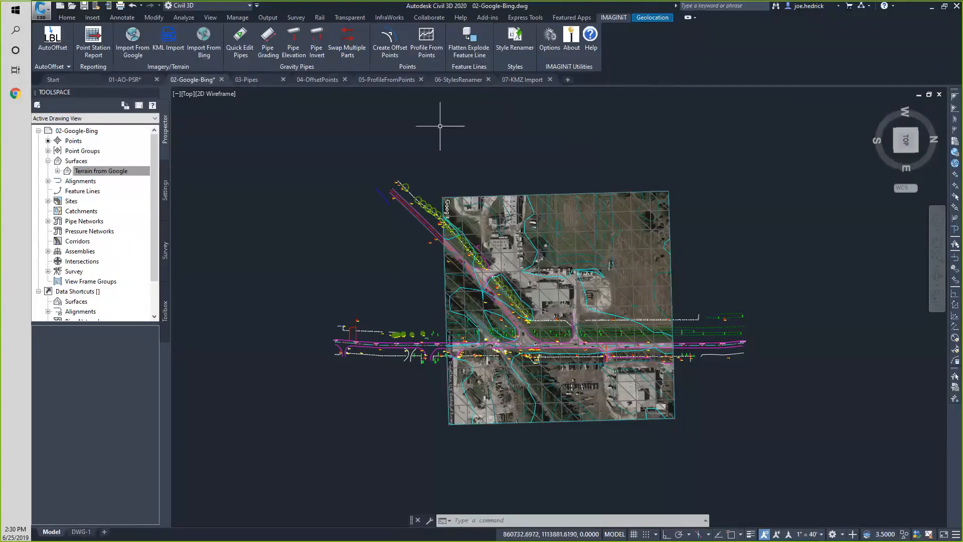
Switch to the 03-Pipes drawing, close the event viewer and list the structures of pipe network STM1
{"action": "left_click", "coordinate": [254, 79]}
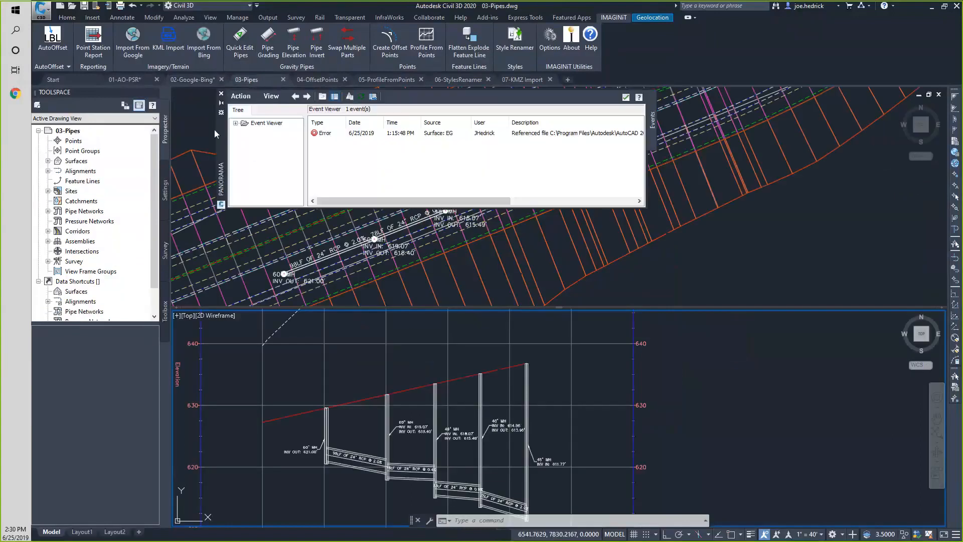
{"action": "left_click", "coordinate": [221, 96]}
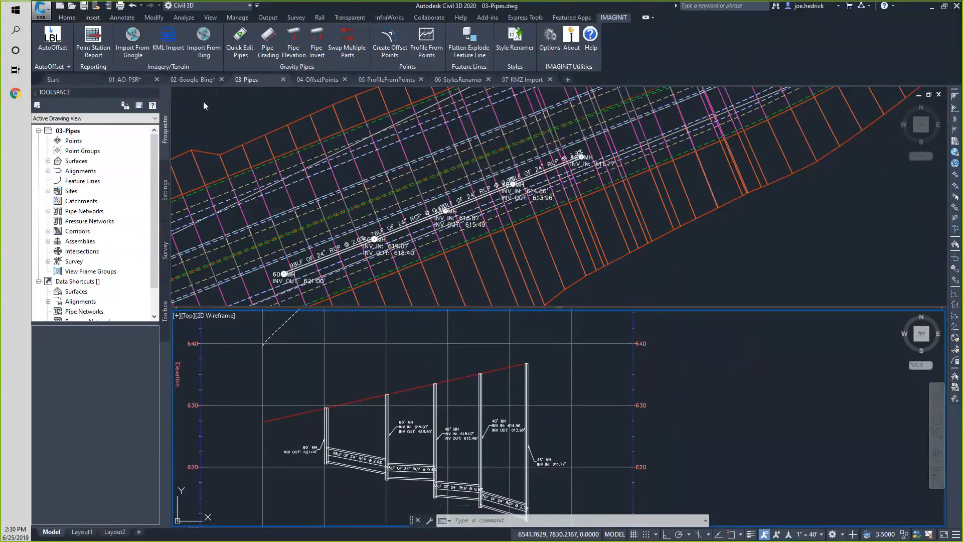
{"action": "left_click", "coordinate": [48, 210]}
{"action": "left_click", "coordinate": [57, 221]}
{"action": "left_click", "coordinate": [67, 231]}
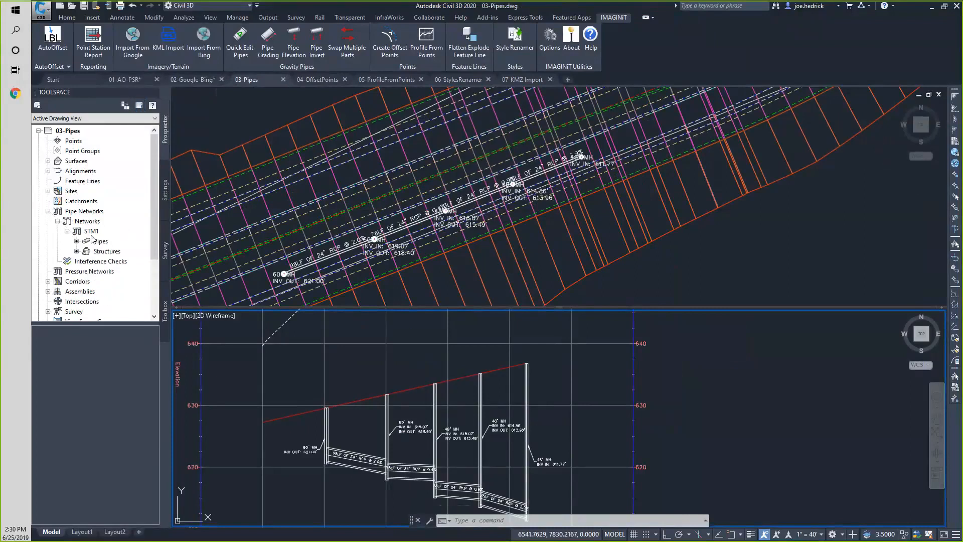
{"action": "left_click", "coordinate": [98, 253]}
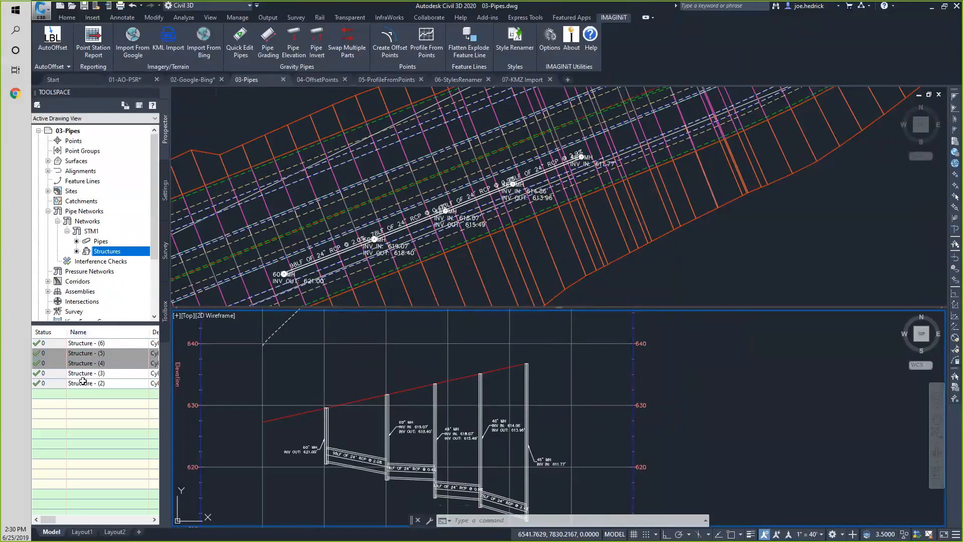
{"action": "left_click", "coordinate": [102, 383]}
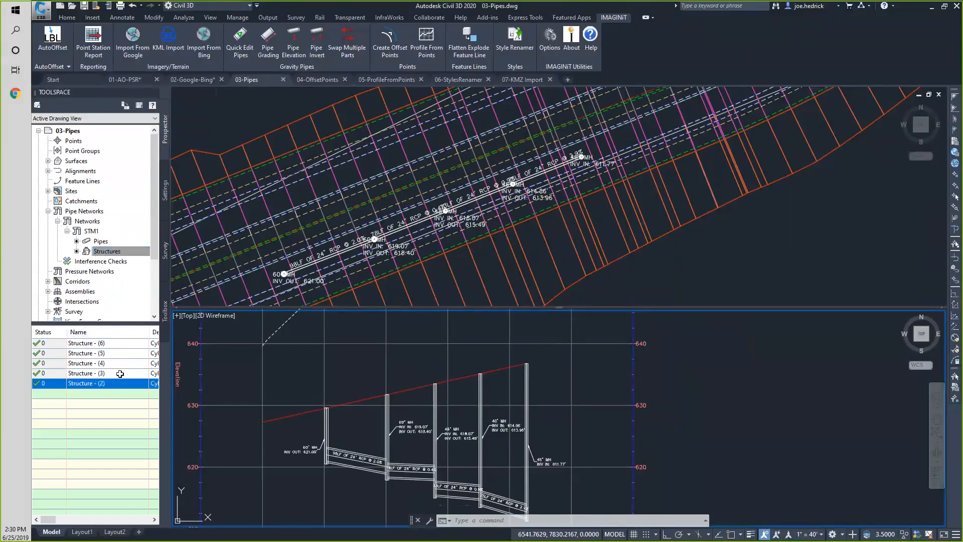
{"action": "right_click", "coordinate": [94, 384]}
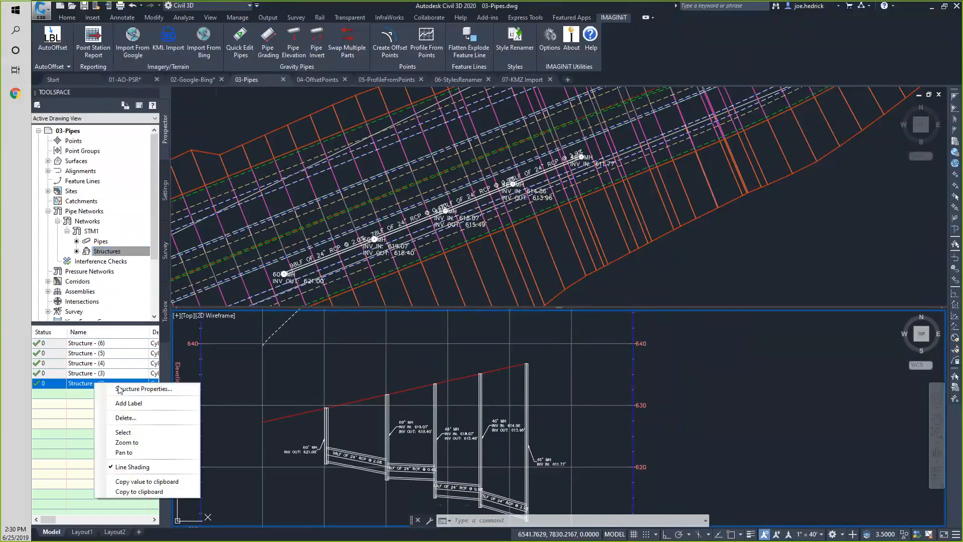
{"action": "left_click", "coordinate": [126, 417]}
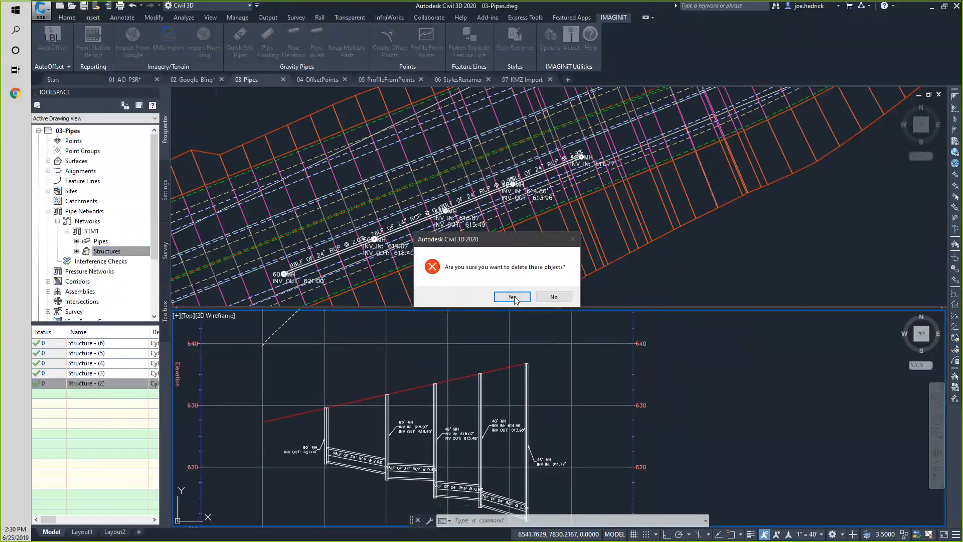
{"action": "left_click", "coordinate": [554, 296]}
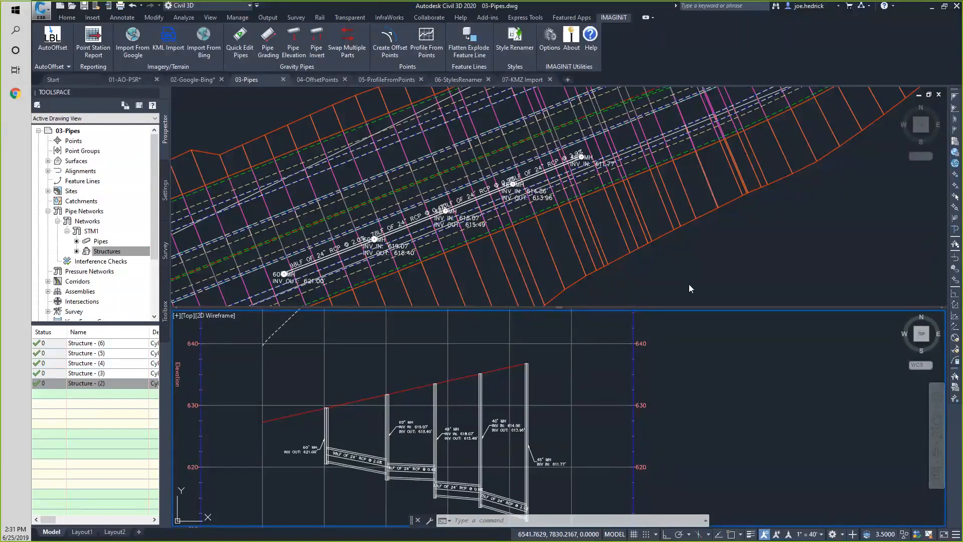
Swap the last two 24-inch pipes at the downstream end of STM1 to 36 inch Concrete Pipe with Swap Multiple Parts
{"action": "mouse_move", "coordinate": [687, 435]}
{"action": "middle_mouse_down"}
{"action": "mouse_move", "coordinate": [761, 395]}
{"action": "mouse_move", "coordinate": [749, 359]}
{"action": "middle_mouse_up"}
{"action": "scroll", "coordinate": [552, 386], "scroll_direction": "up", "scroll_amount": 2}
{"action": "mouse_move", "coordinate": [576, 387]}
{"action": "middle_mouse_down"}
{"action": "mouse_move", "coordinate": [558, 407]}
{"action": "mouse_move", "coordinate": [552, 379]}
{"action": "middle_mouse_up"}
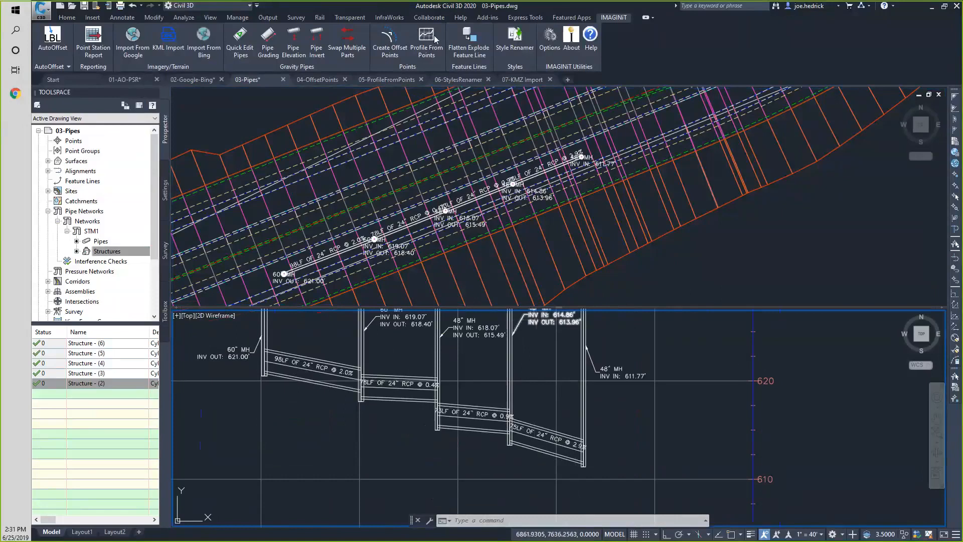
{"action": "left_click", "coordinate": [344, 34]}
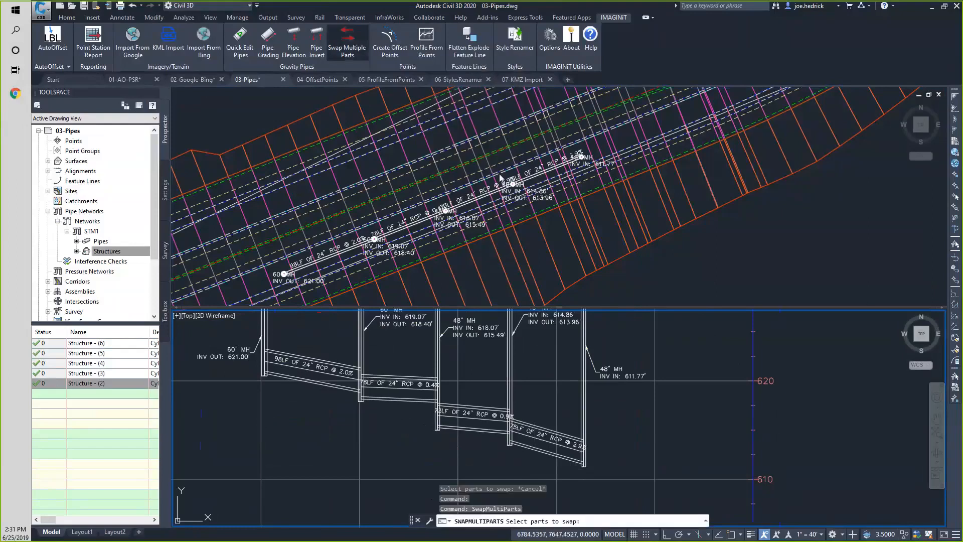
{"action": "left_click", "coordinate": [546, 175]}
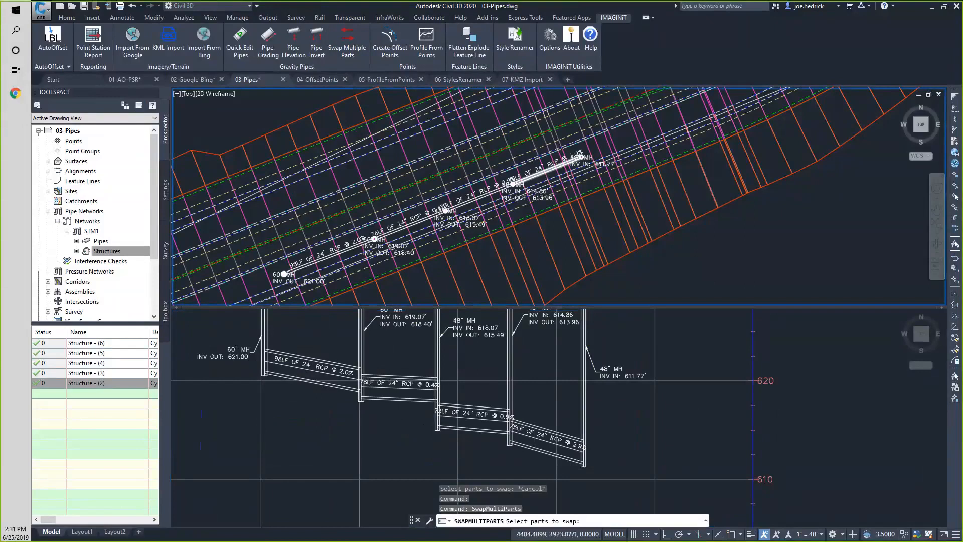
{"action": "left_click", "coordinate": [546, 170]}
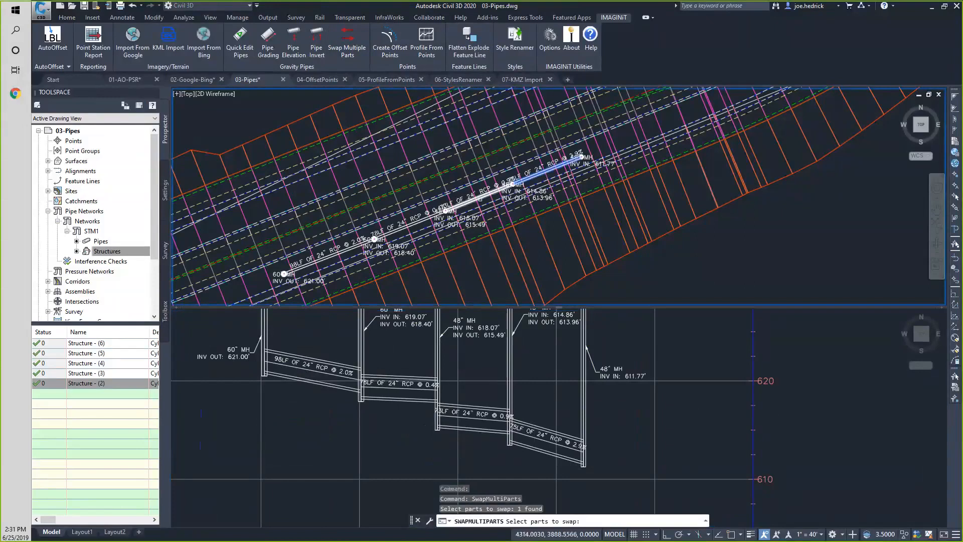
{"action": "left_click", "coordinate": [479, 198]}
{"action": "key", "text": "Return"}
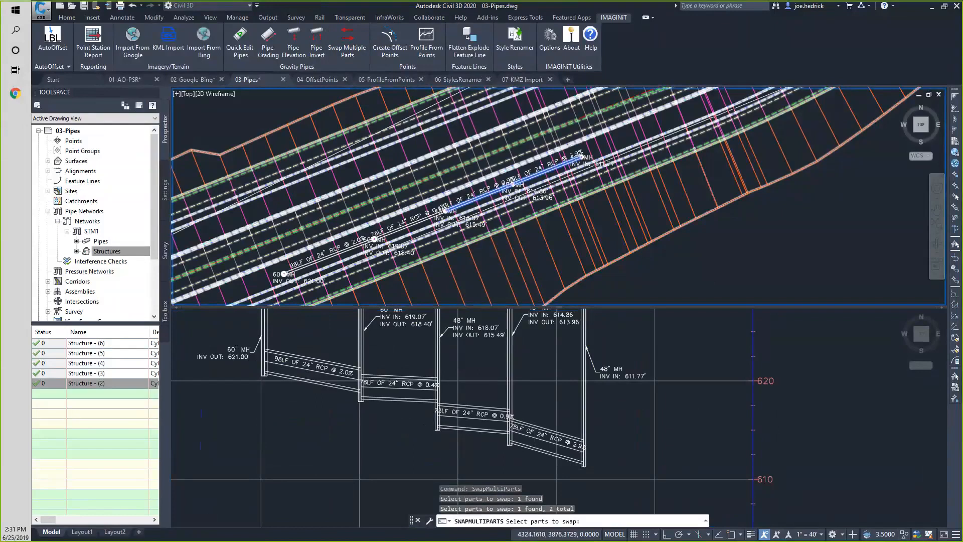
{"action": "left_click", "coordinate": [421, 207]}
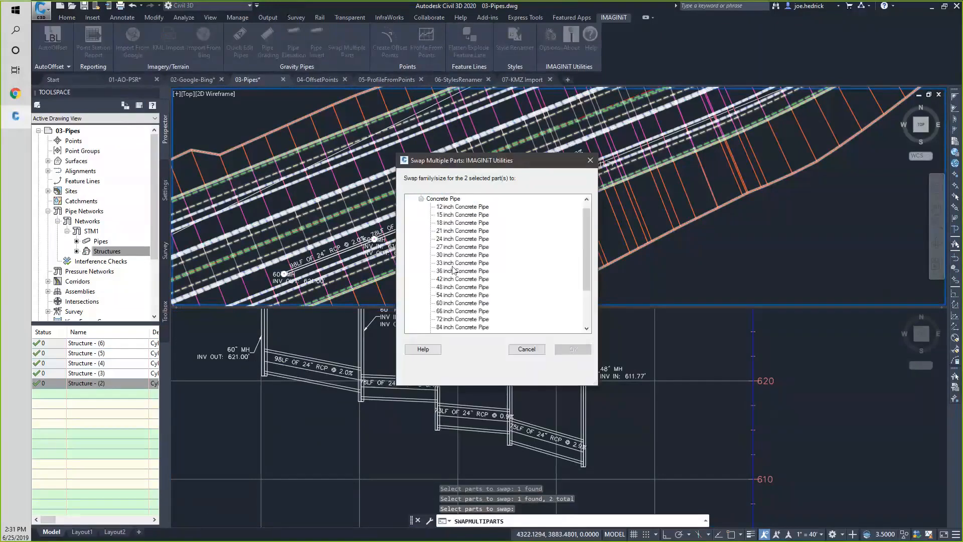
{"action": "left_click", "coordinate": [462, 271]}
{"action": "left_click", "coordinate": [573, 349]}
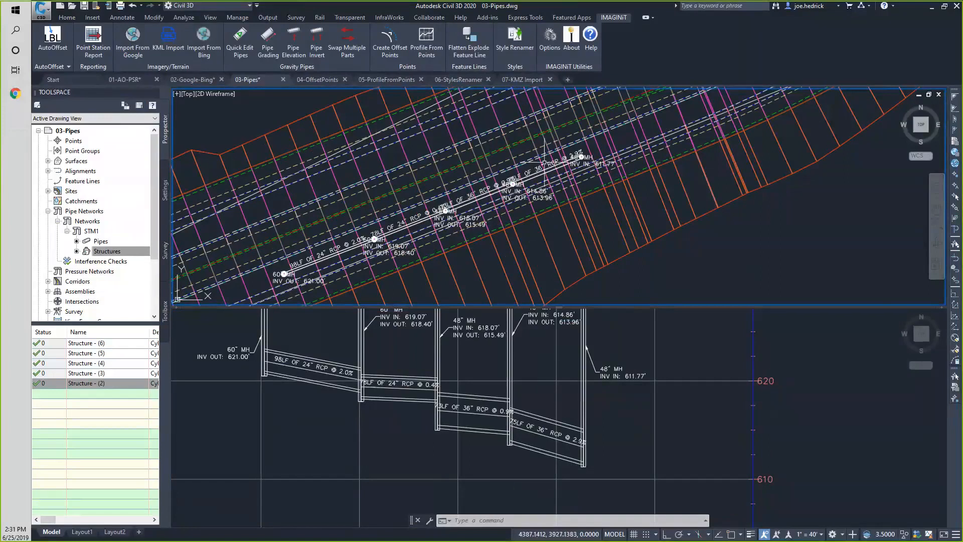
Swap the two downstream 48-inch manholes of STM1 to 60 inch Cylindrical Structure with Swap Multiple Parts
{"action": "left_click", "coordinate": [346, 41]}
{"action": "left_click", "coordinate": [562, 391]}
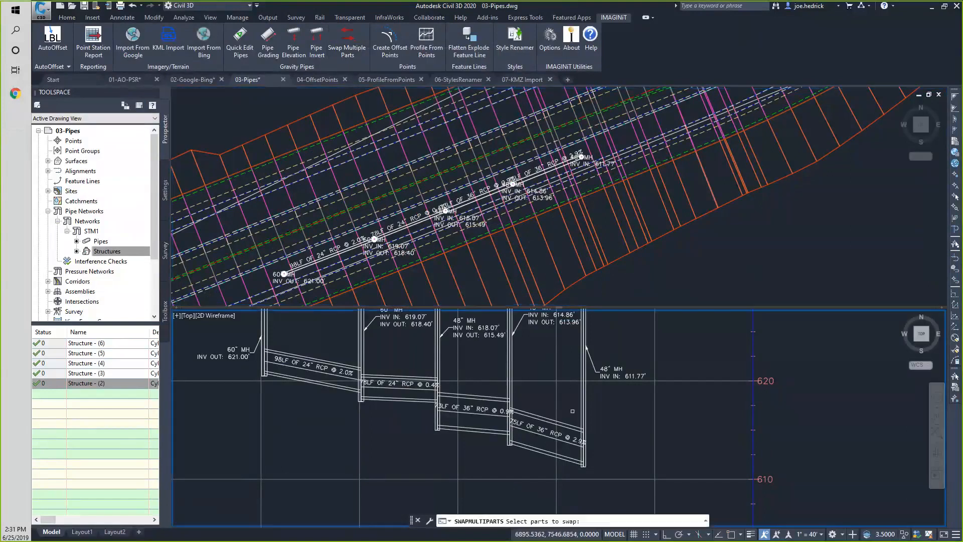
{"action": "left_click", "coordinate": [584, 409]}
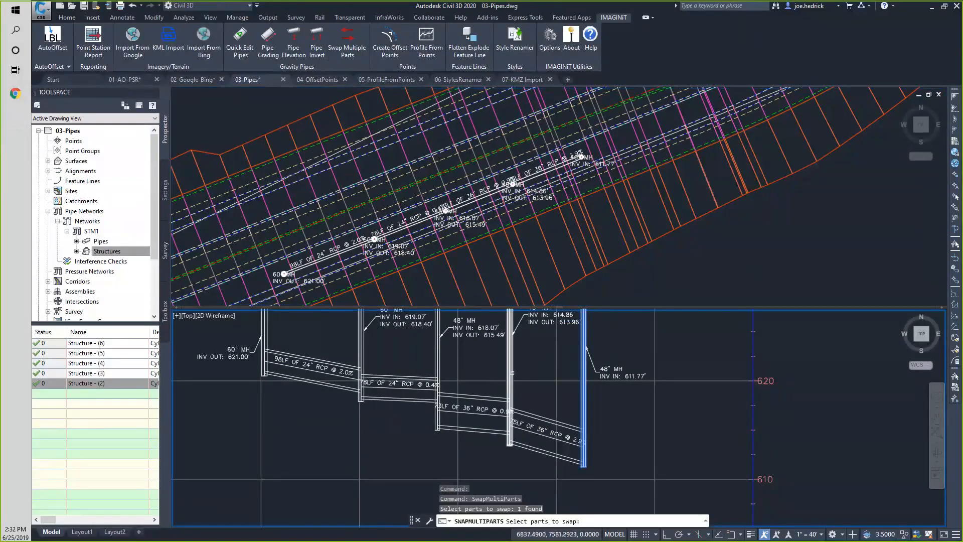
{"action": "left_click", "coordinate": [511, 381]}
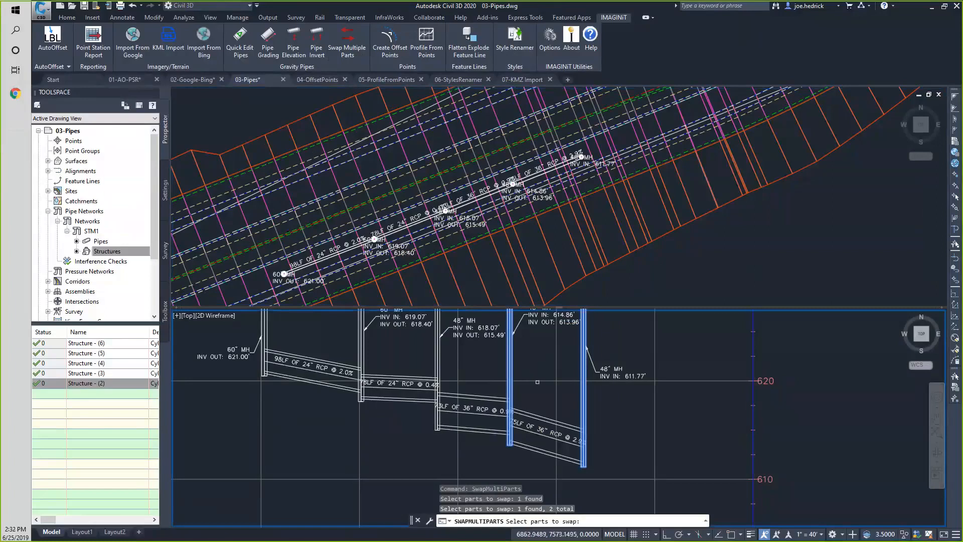
{"action": "key", "text": "Return"}
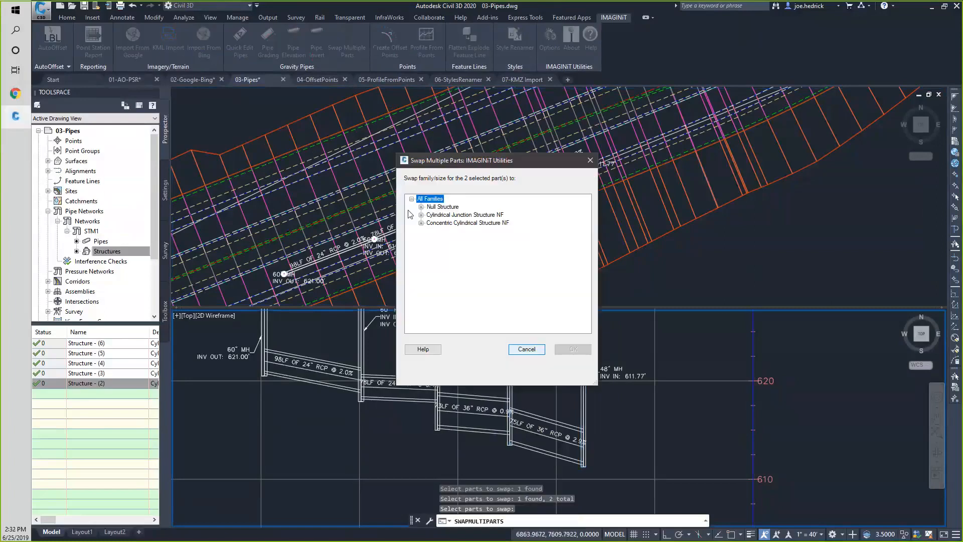
{"action": "left_click", "coordinate": [421, 214]}
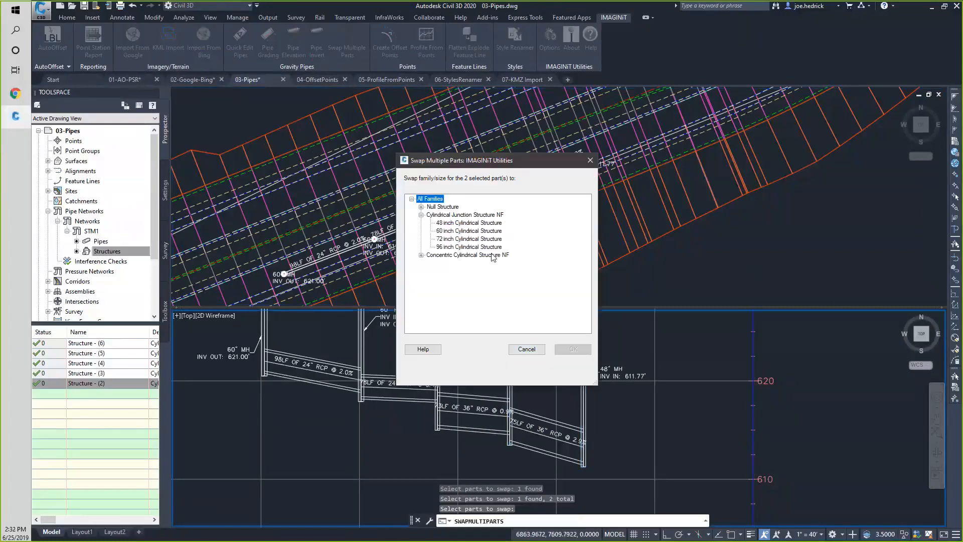
{"action": "left_click", "coordinate": [476, 231]}
{"action": "left_click", "coordinate": [581, 346]}
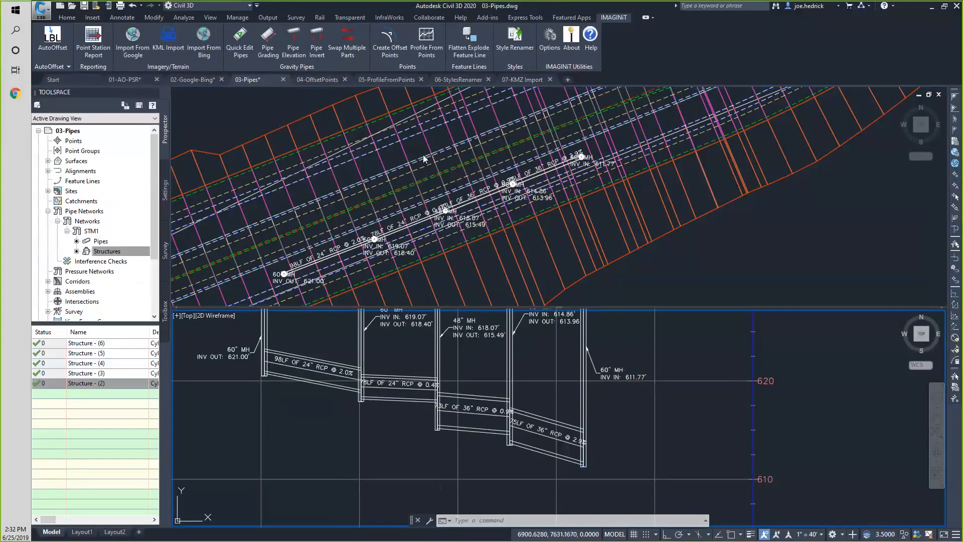
Regrade the run between the first and last manholes with Pipe Grading: starting invert 621, grade -3, drop per structure 0.1
{"action": "left_click", "coordinate": [269, 52]}
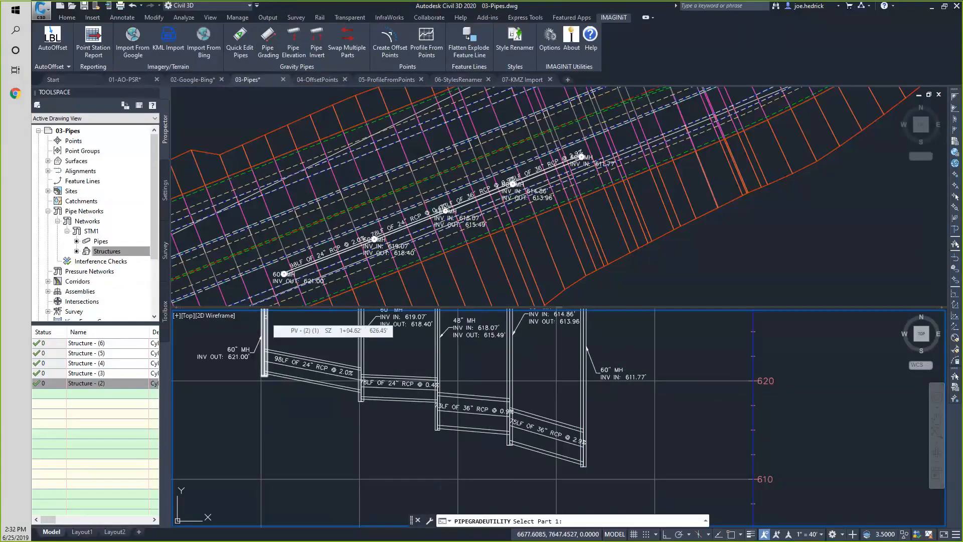
{"action": "left_click", "coordinate": [357, 340]}
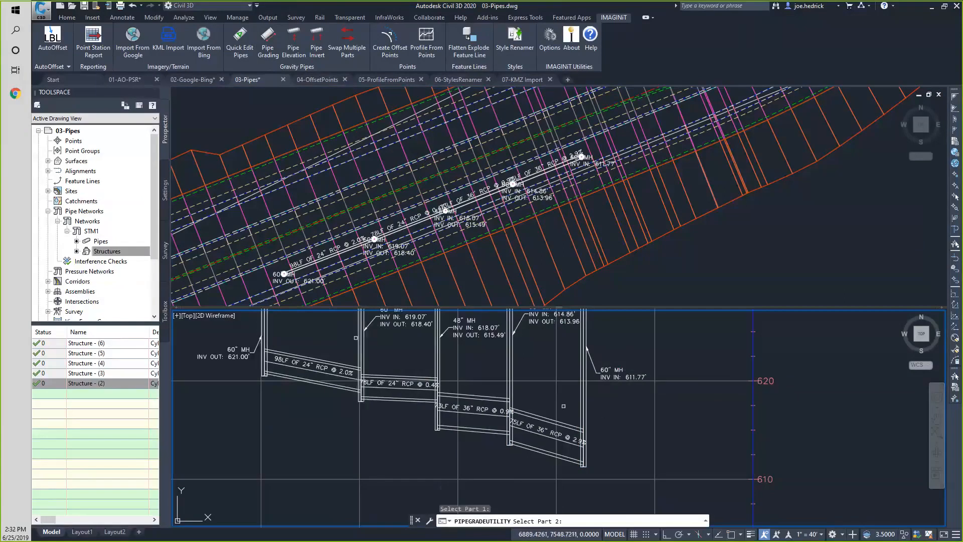
{"action": "left_click", "coordinate": [585, 410]}
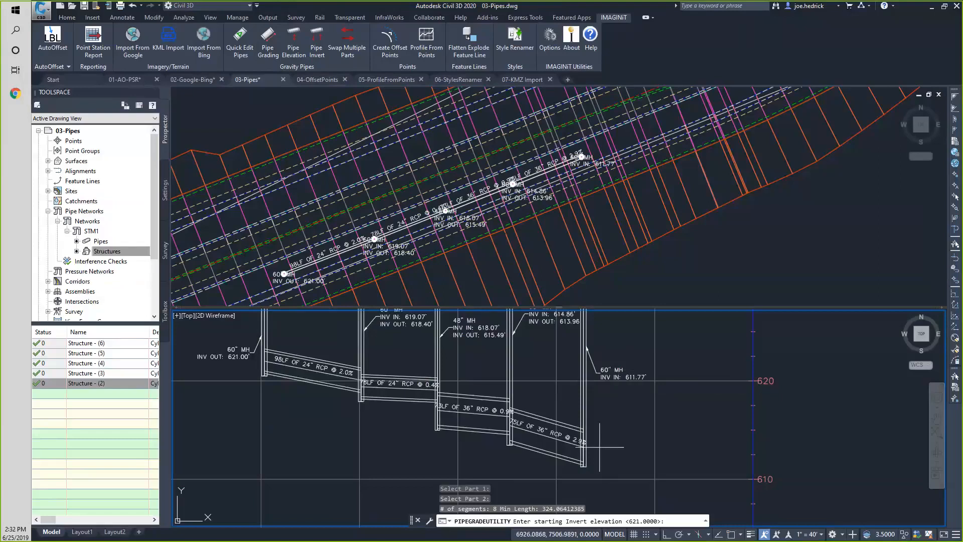
{"action": "key", "text": "Return"}
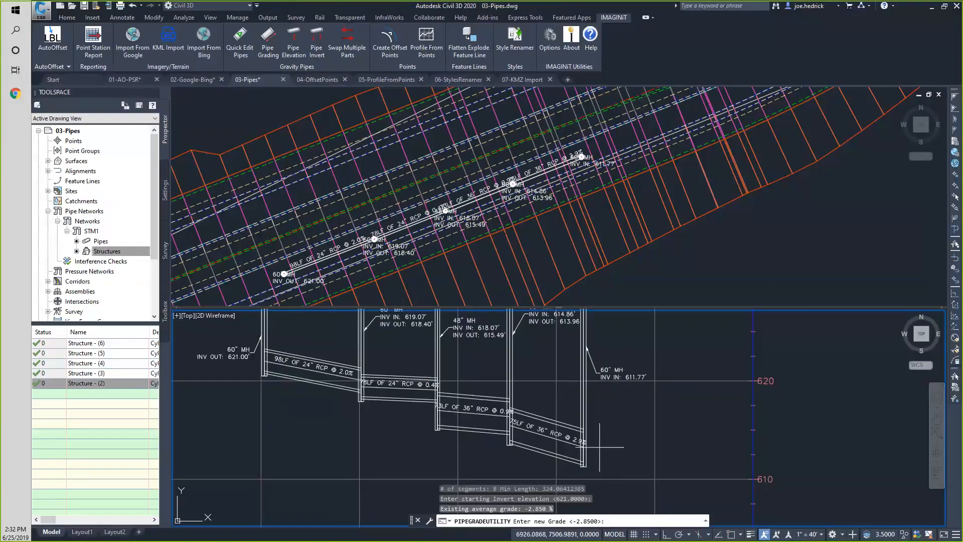
{"action": "type", "text": "-3"}
{"action": "key", "text": "Return"}
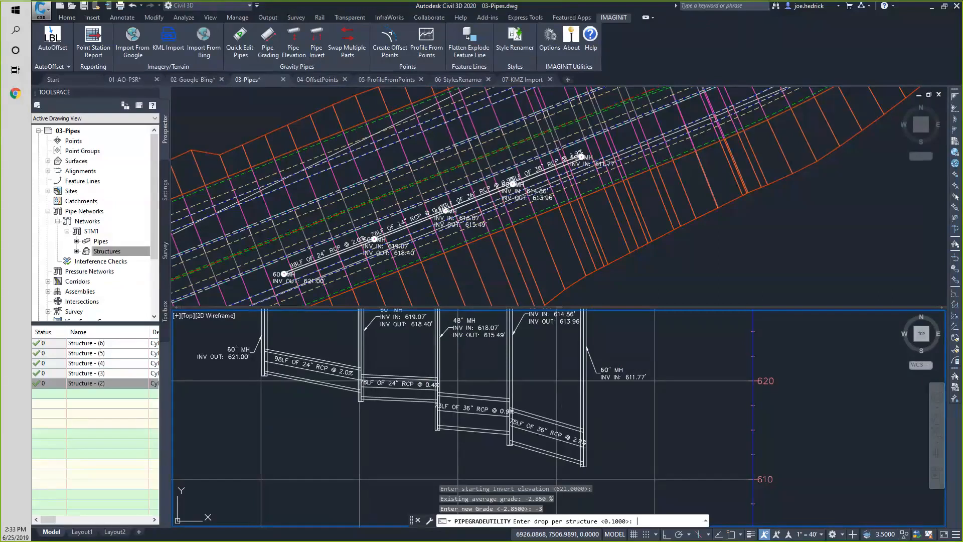
{"action": "key", "text": "Return"}
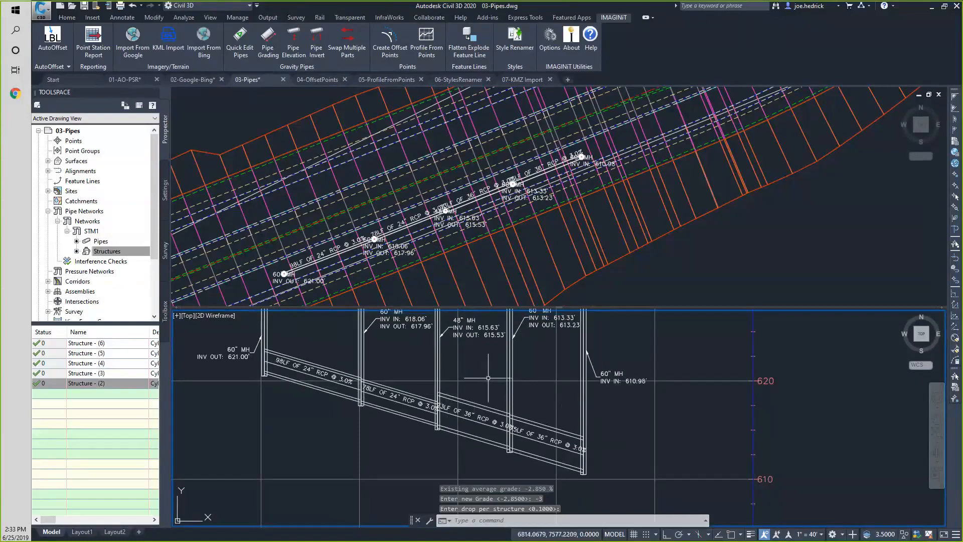
Raise the whole pipe run between the first and last manholes by 2 with Pipe Elevation
{"action": "middle_click_drag", "start_coordinate": [479, 379], "coordinate": [508, 416]}
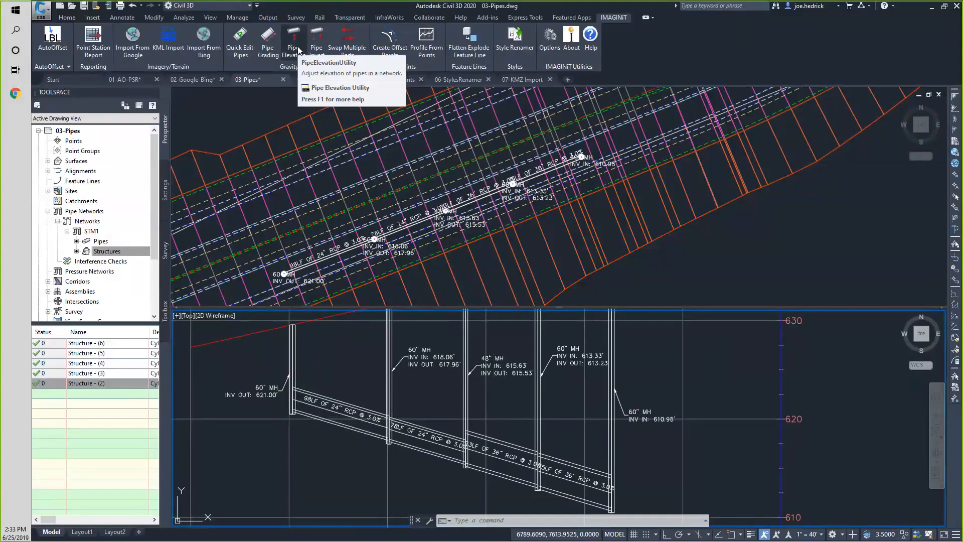
{"action": "left_click", "coordinate": [295, 336]}
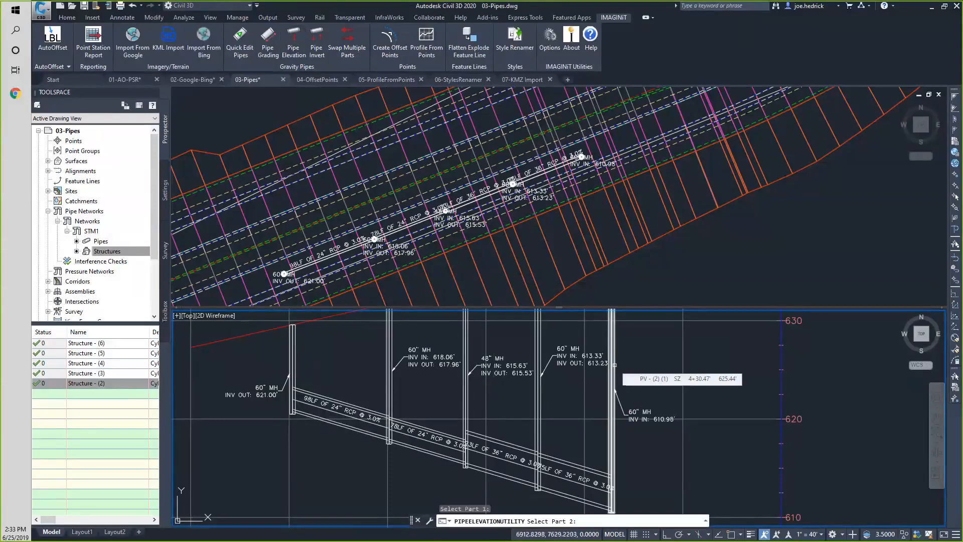
{"action": "left_click", "coordinate": [616, 366]}
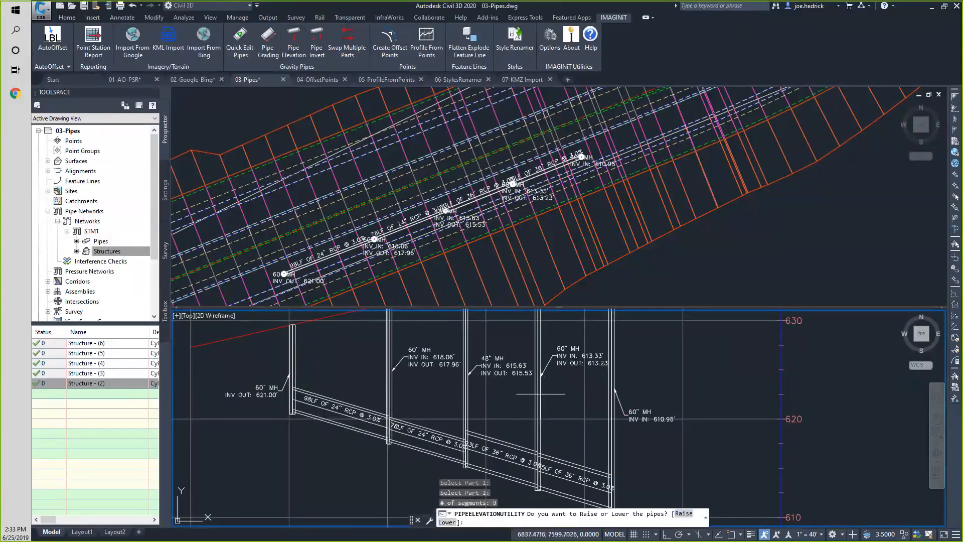
{"action": "type", "text": "r"}
{"action": "key", "text": "Return"}
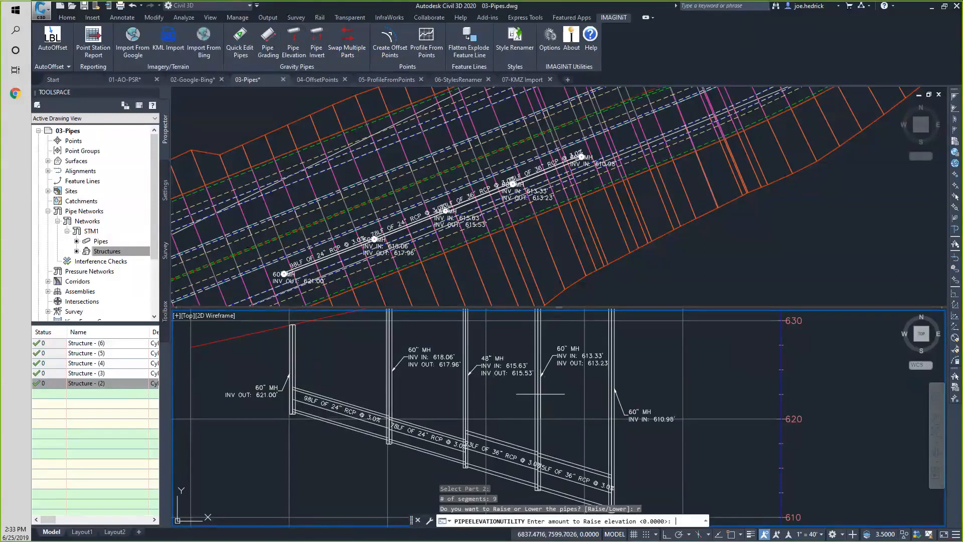
{"action": "type", "text": "2"}
{"action": "key", "text": "Return"}
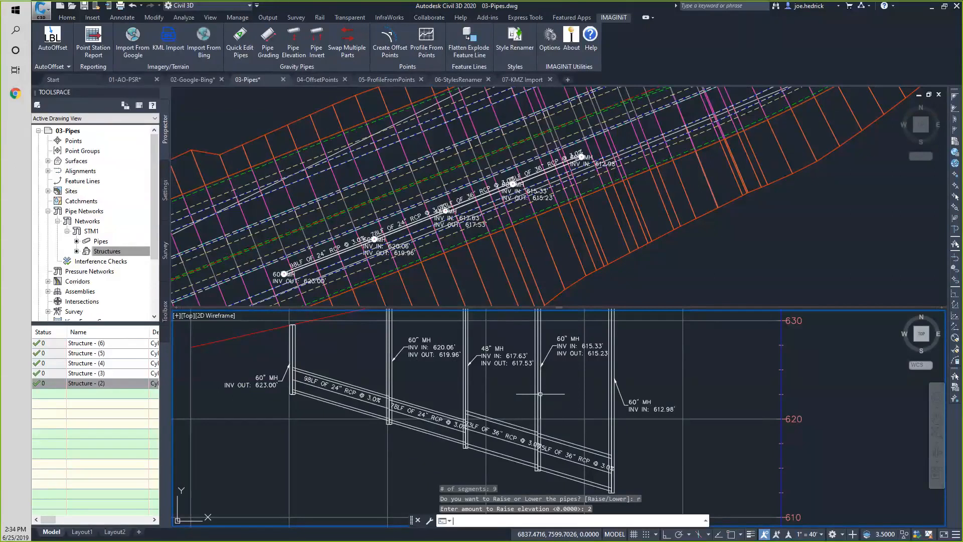
Set the run's starting invert to 621 and ending invert to 610, with a 0.1 drop per structure, using Pipe Invert
{"action": "left_click", "coordinate": [316, 38]}
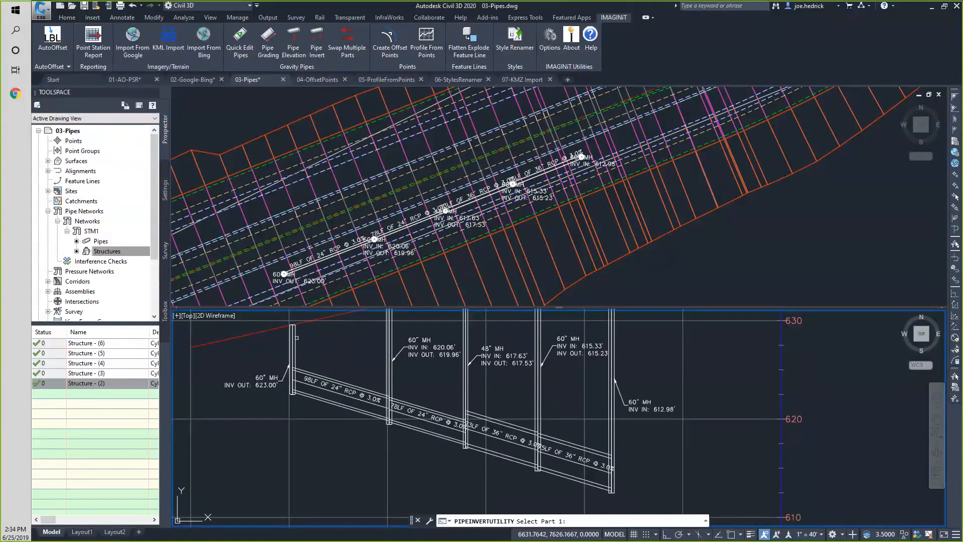
{"action": "left_click", "coordinate": [293, 338]}
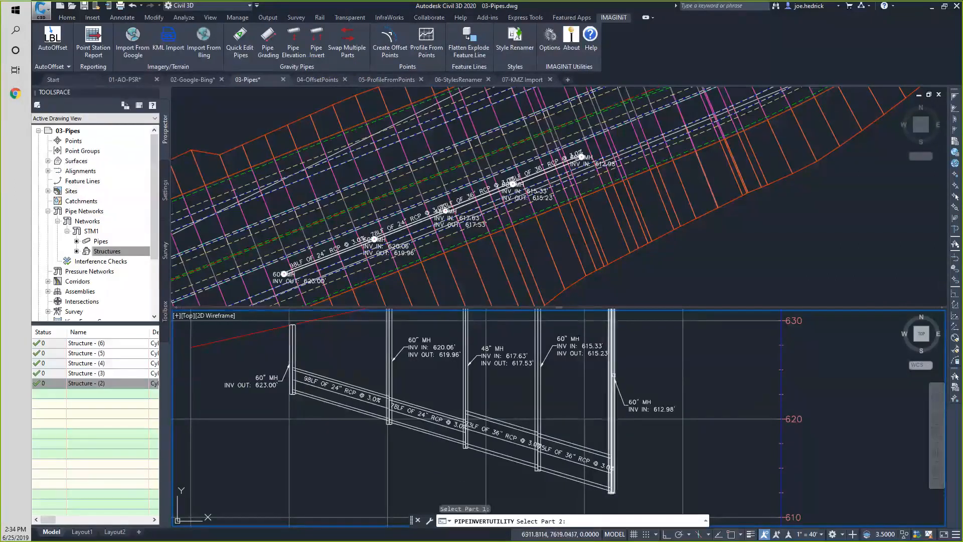
{"action": "left_click", "coordinate": [612, 373]}
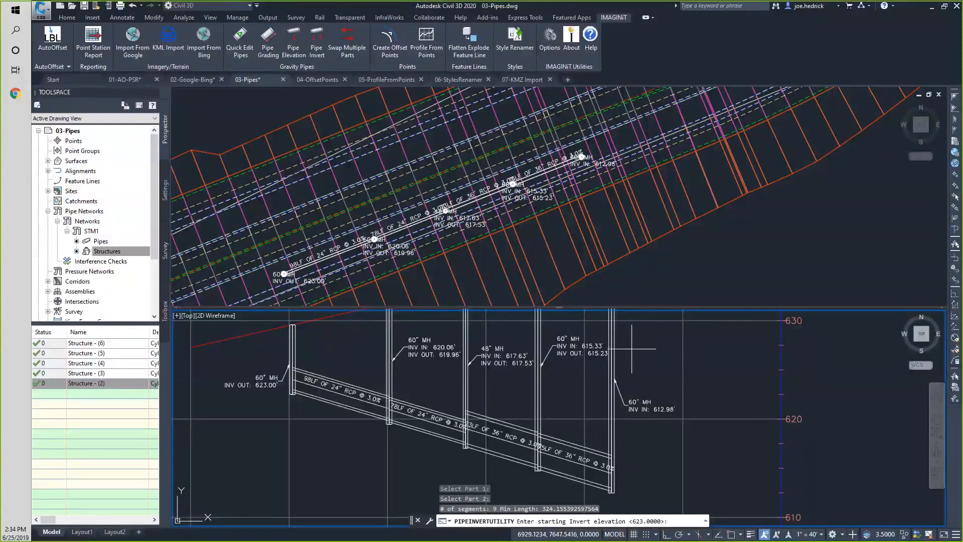
{"action": "type", "text": "621"}
{"action": "key", "text": "Return"}
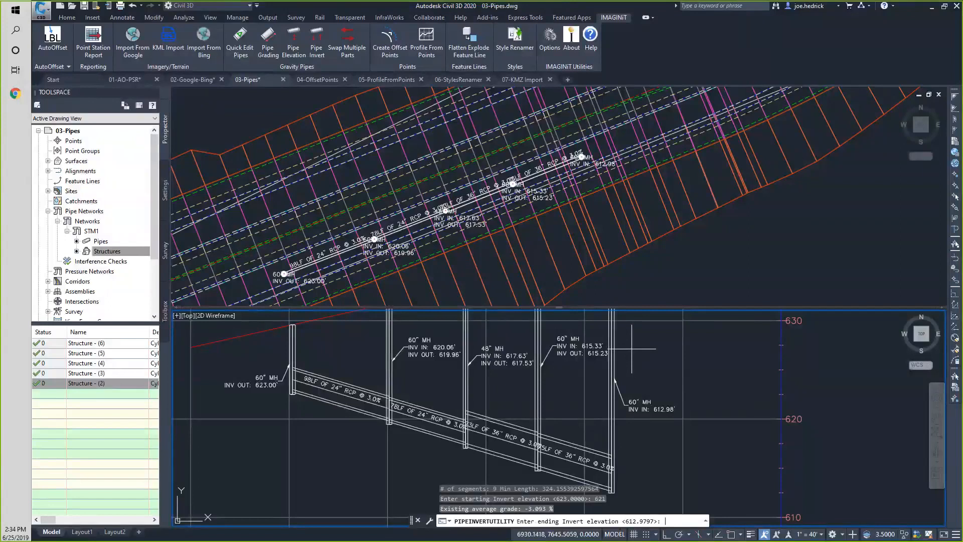
{"action": "type", "text": "610"}
{"action": "key", "text": "Return"}
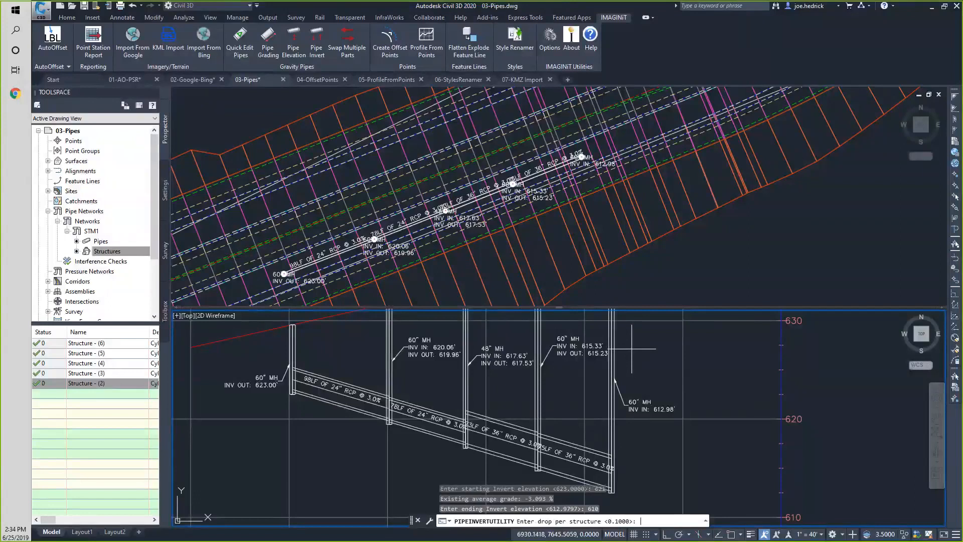
{"action": "key", "text": "Return"}
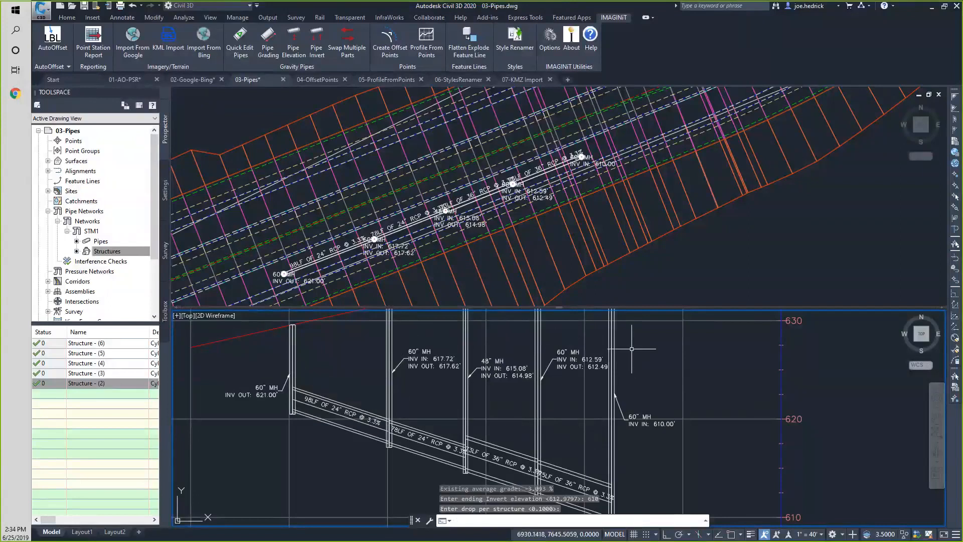
Set the slope of the 98 ft upstream pipe to 3 in the plan view with Quick Edit Pipes
{"action": "middle_click_drag", "start_coordinate": [664, 474], "coordinate": [679, 437]}
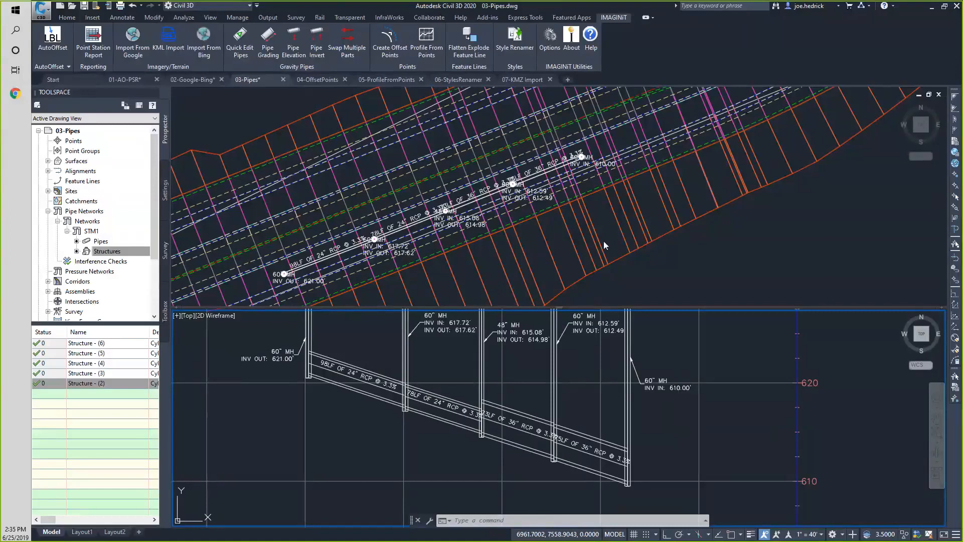
{"action": "left_click", "coordinate": [355, 207]}
{"action": "middle_click_drag", "start_coordinate": [362, 255], "coordinate": [365, 207]}
{"action": "scroll", "coordinate": [347, 205], "scroll_direction": "up", "scroll_amount": 5}
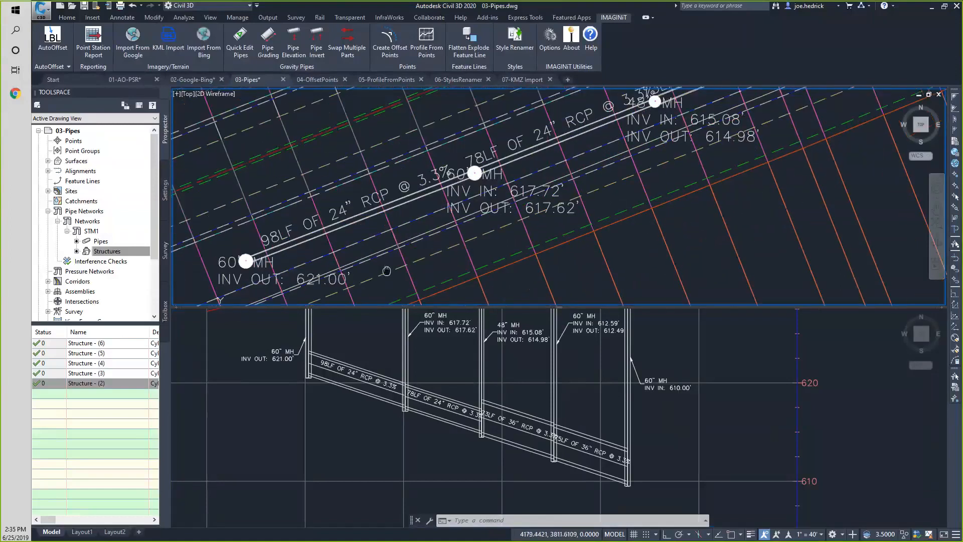
{"action": "left_click", "coordinate": [242, 48]}
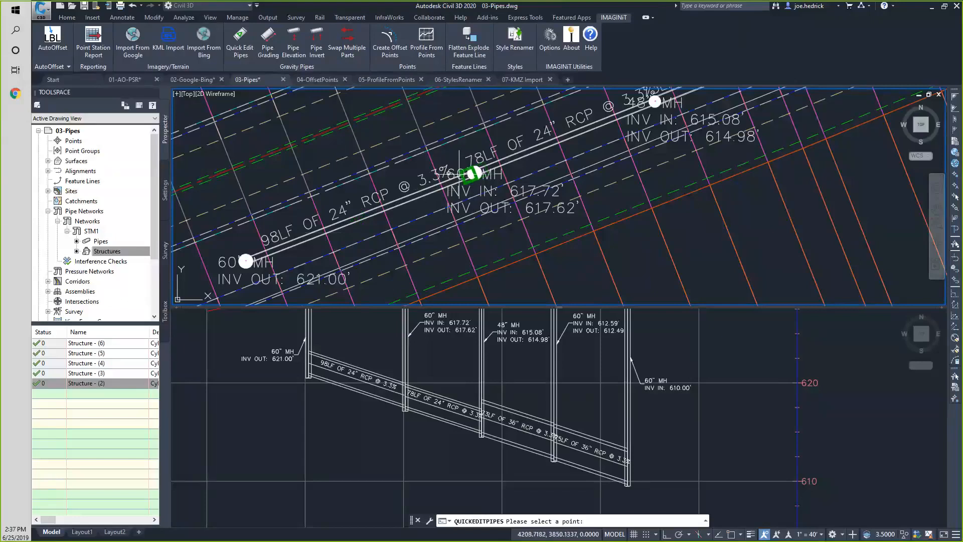
{"action": "left_click", "coordinate": [401, 220]}
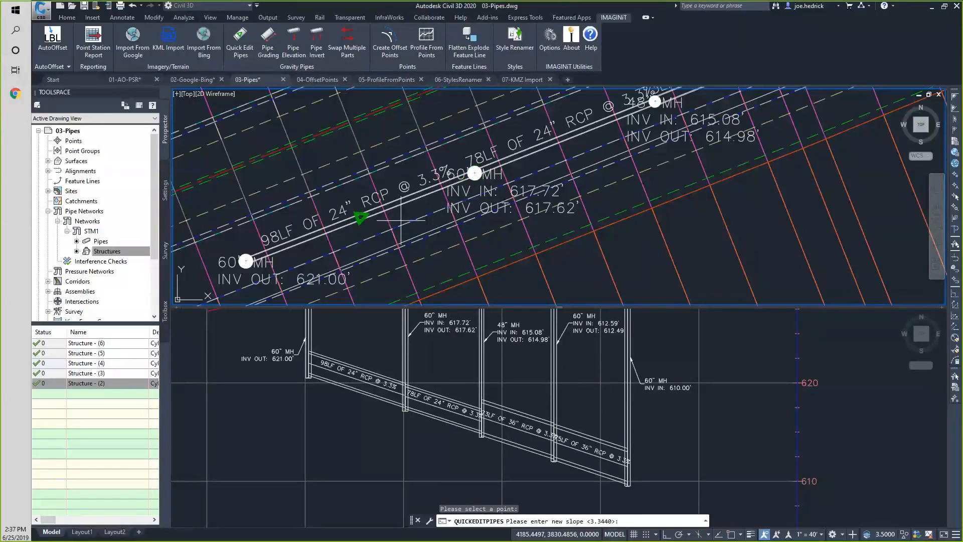
{"action": "type", "text": "3"}
{"action": "key", "text": "Return"}
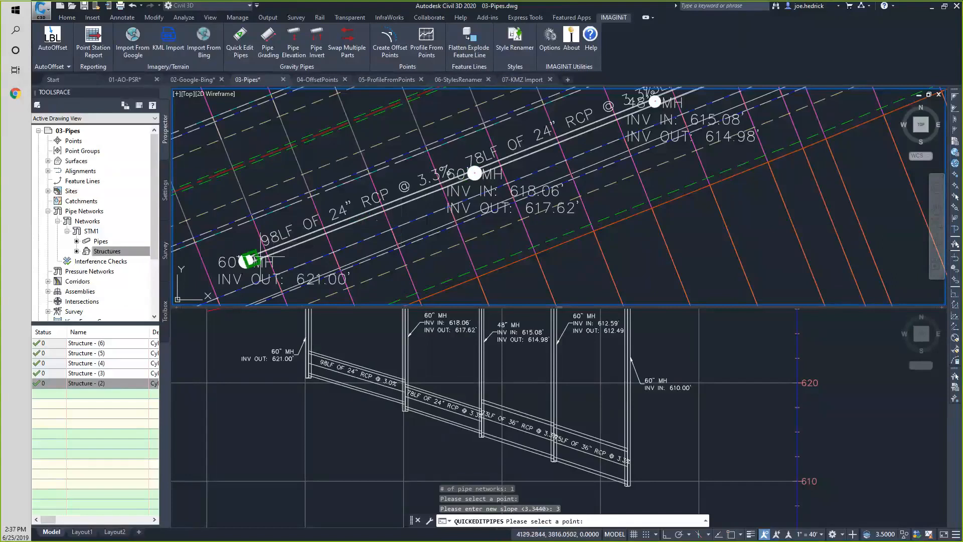
Set the start point elevation of the 98 ft upstream pipe to 622
{"action": "left_click", "coordinate": [248, 260]}
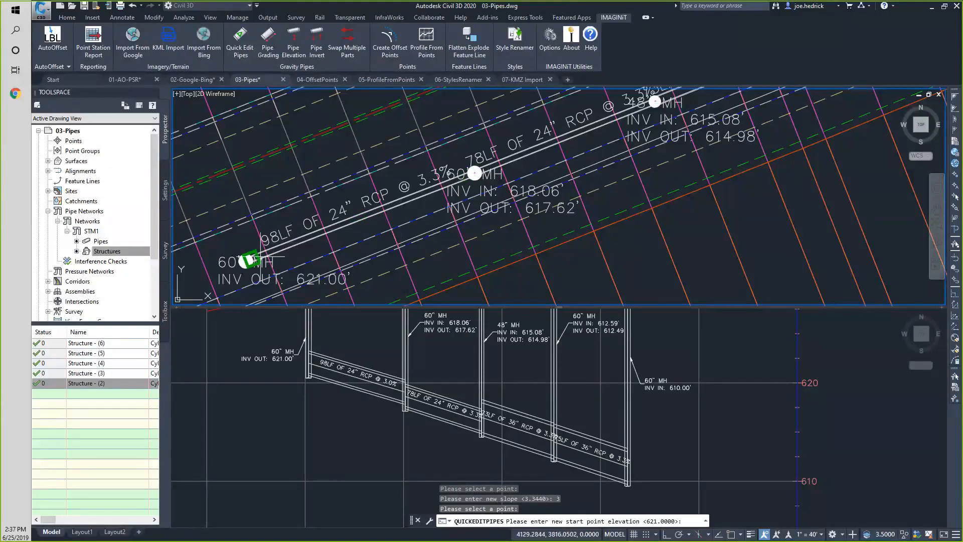
{"action": "type", "text": "622"}
{"action": "key", "text": "Return"}
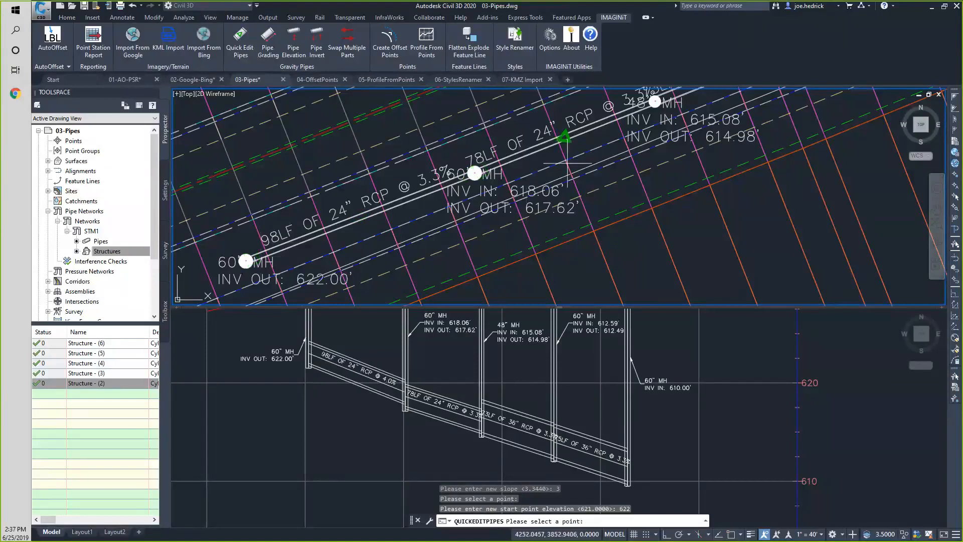
Set the slope of the 78 ft second pipe to 3 and finish Quick Edit Pipes
{"action": "left_click", "coordinate": [590, 142]}
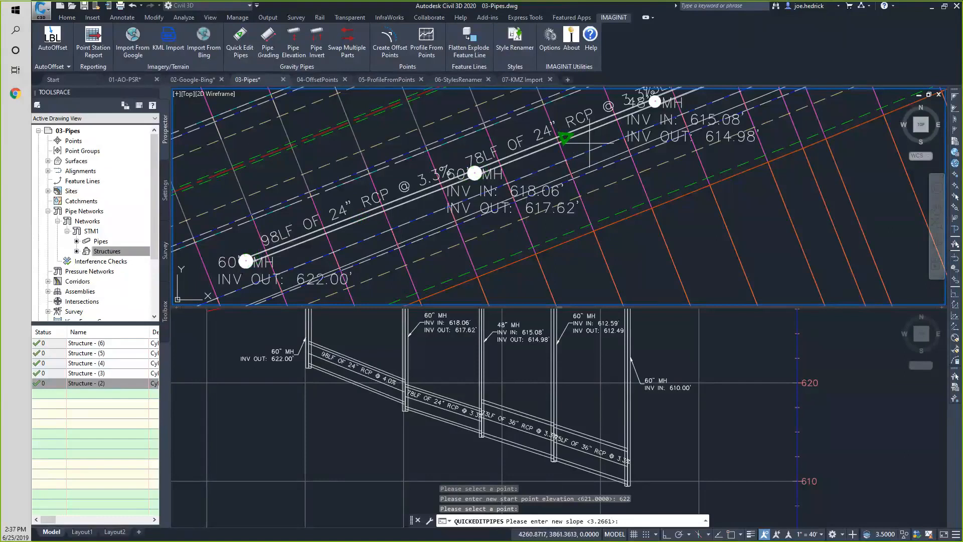
{"action": "type", "text": "3"}
{"action": "key", "text": "Return"}
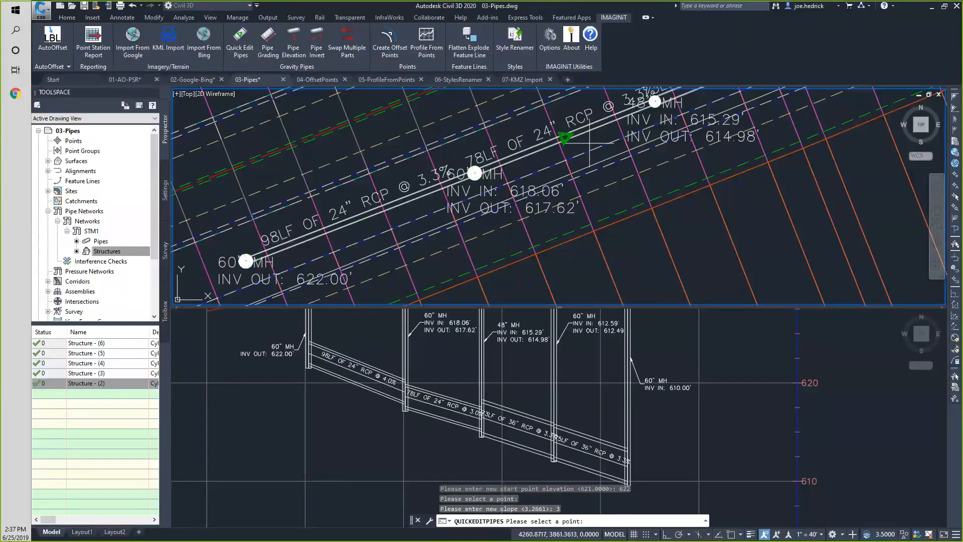
{"action": "key", "text": "Return"}
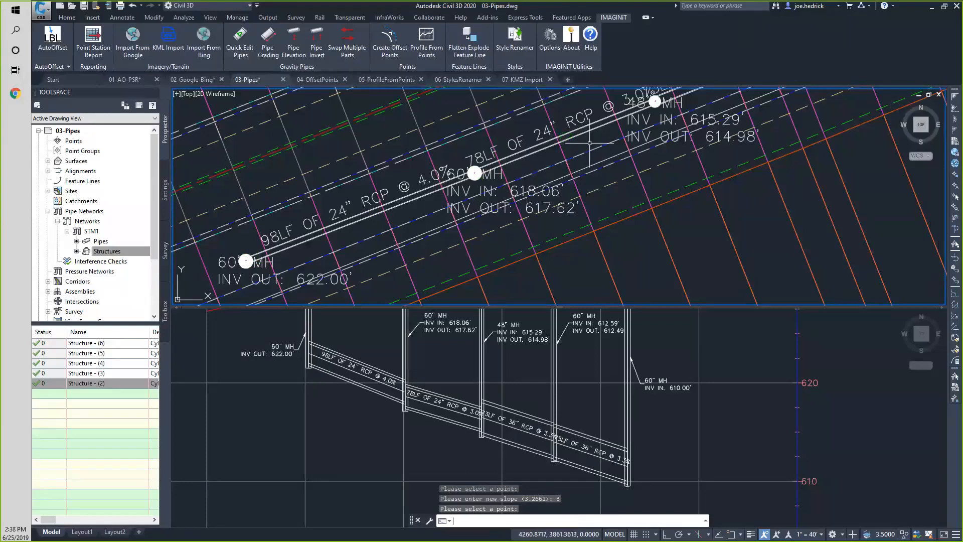
Review the end type, slope type and apply rules choices in the IMAGINiT pipe tool options without changing them
{"action": "left_click", "coordinate": [480, 374]}
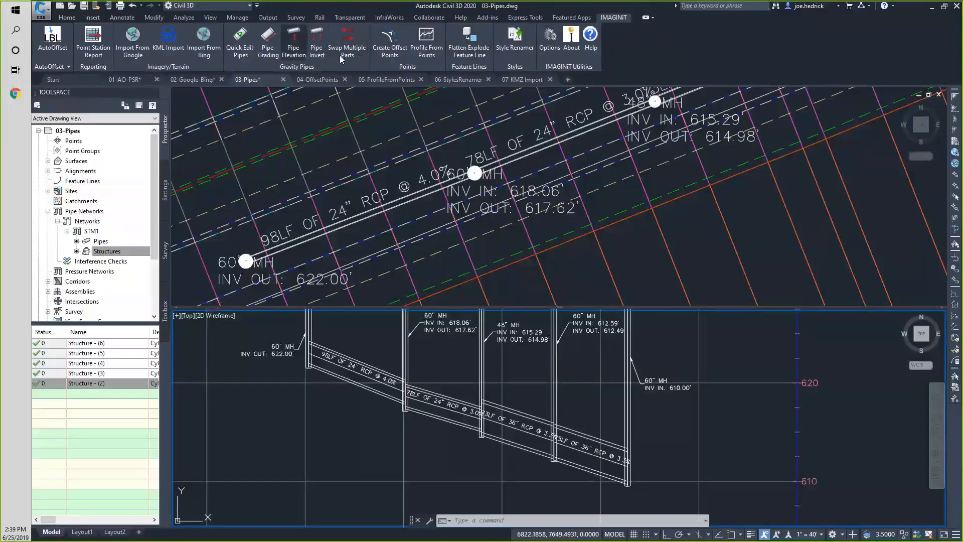
{"action": "left_click", "coordinate": [552, 46]}
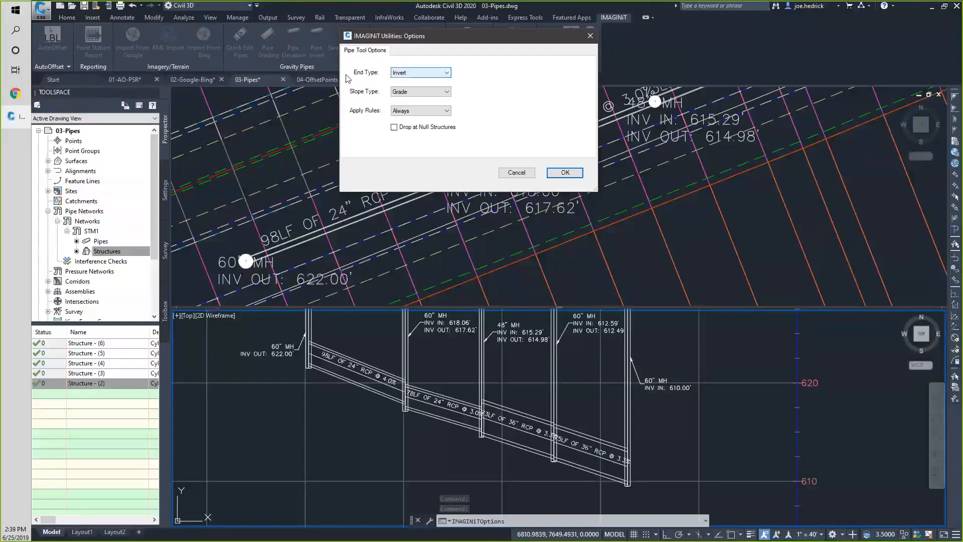
{"action": "left_click", "coordinate": [433, 78]}
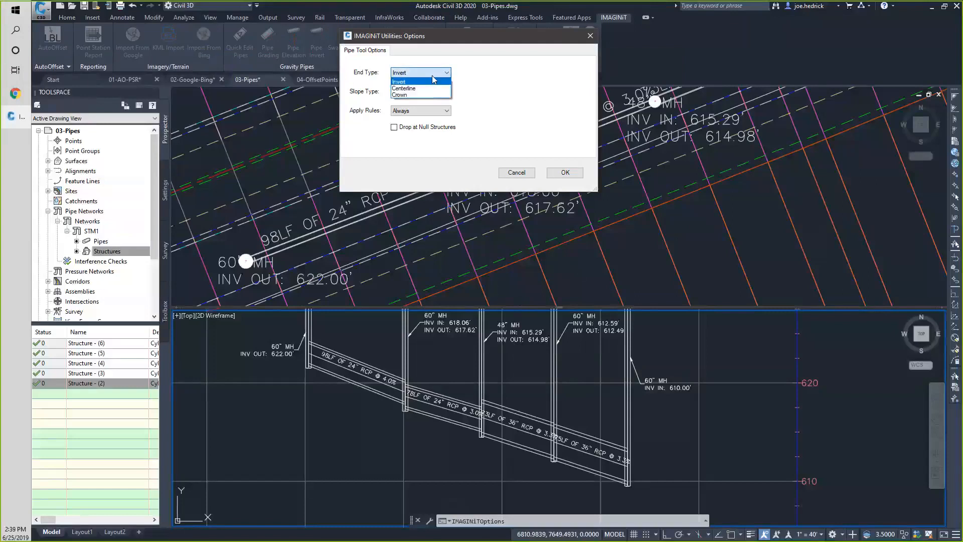
{"action": "left_click", "coordinate": [432, 76]}
{"action": "left_click", "coordinate": [434, 92]}
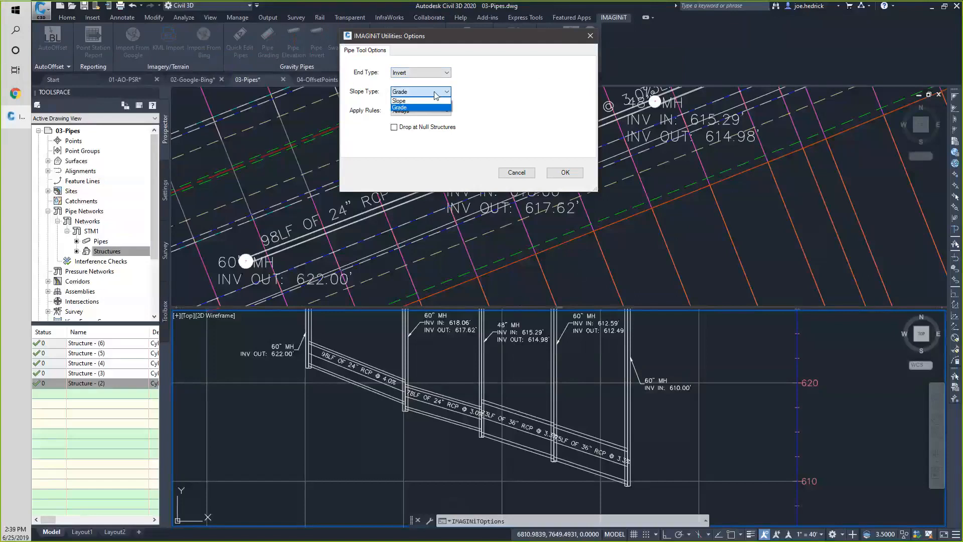
{"action": "left_click", "coordinate": [434, 93]}
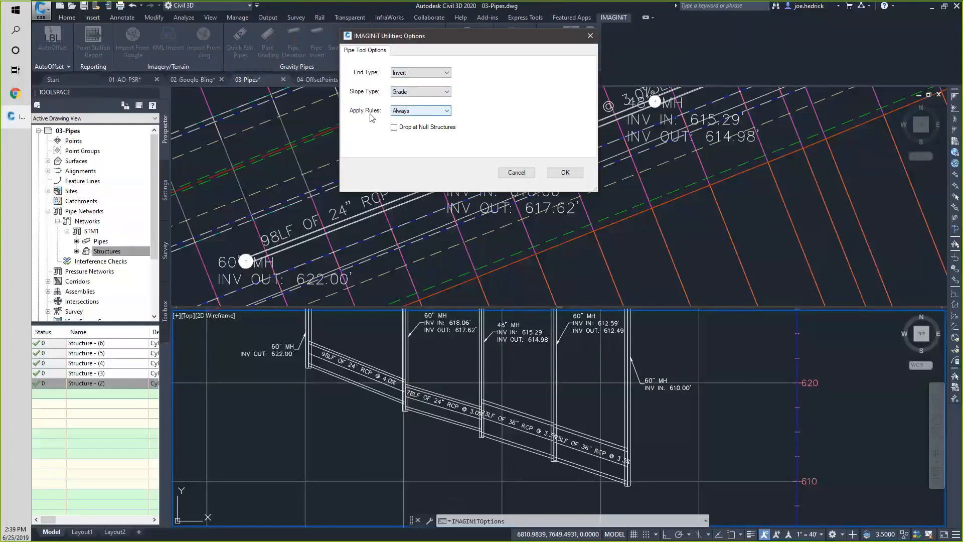
{"action": "left_click", "coordinate": [446, 111]}
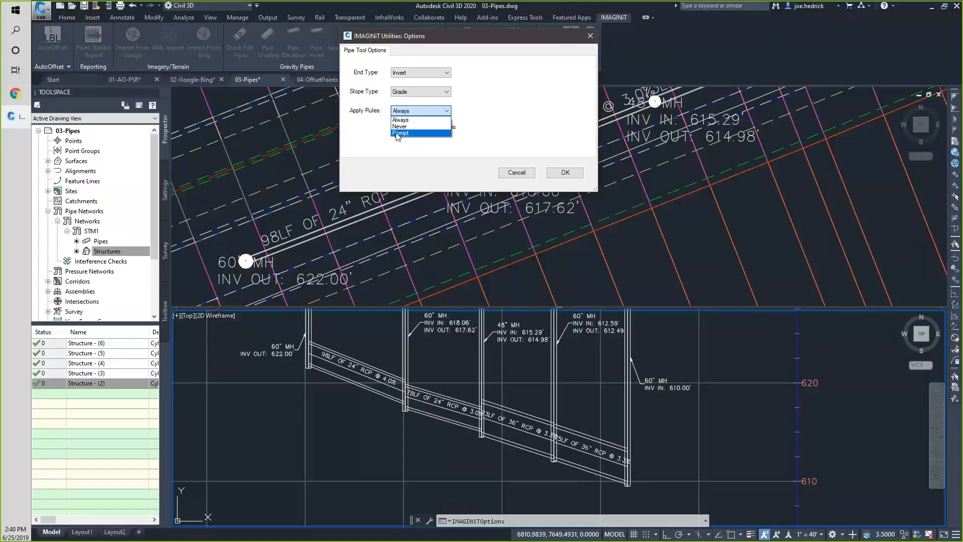
{"action": "left_click", "coordinate": [465, 141]}
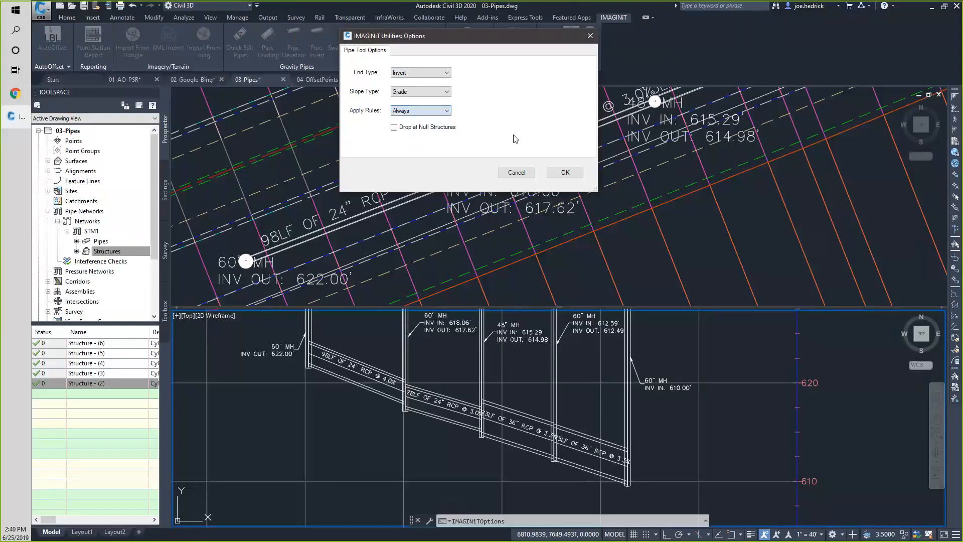
{"action": "left_click", "coordinate": [517, 173]}
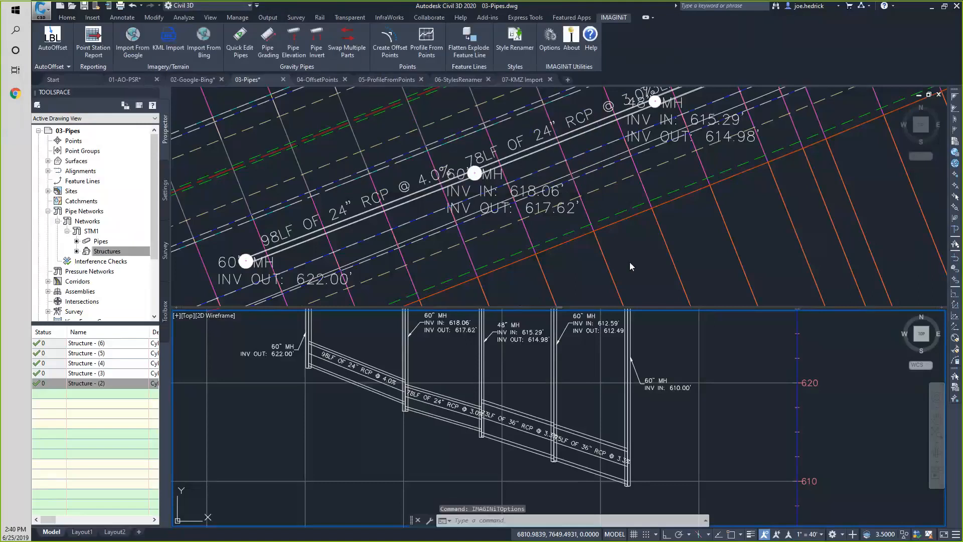
{"action": "left_click", "coordinate": [673, 152]}
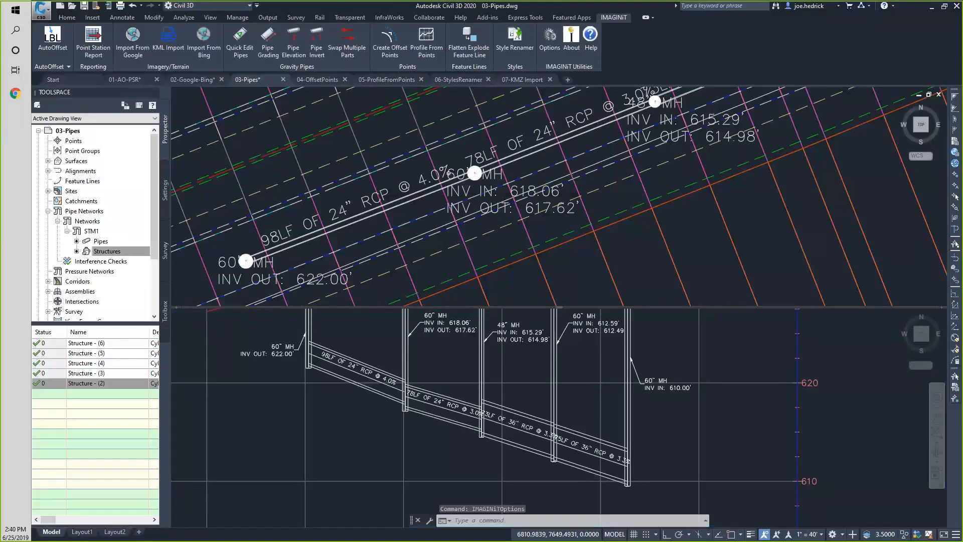
Switch to the 04-OffsetPoints drawing and start Create Offset Points on the lower curb feature line near station 0+00
{"action": "left_click", "coordinate": [321, 81]}
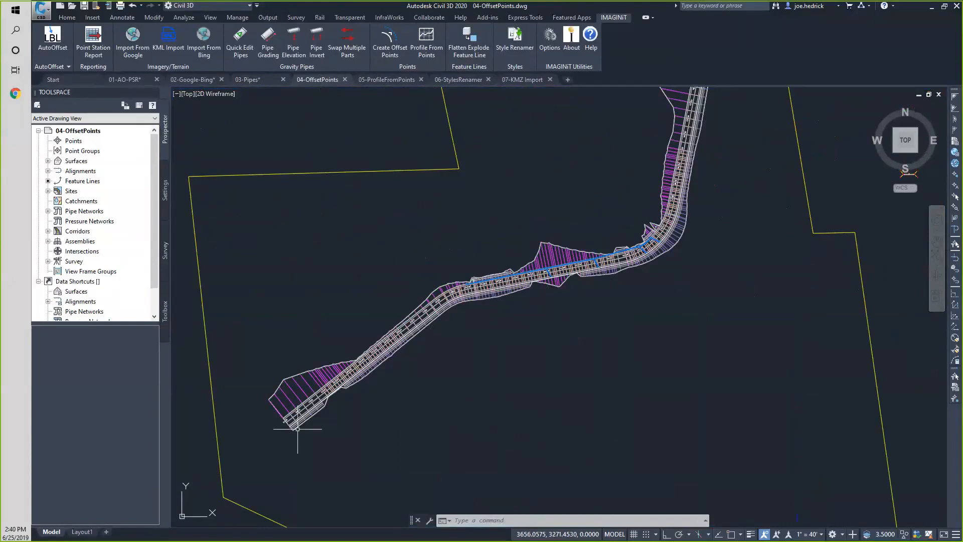
{"action": "scroll", "coordinate": [301, 421], "scroll_direction": "up", "scroll_amount": 4}
{"action": "scroll", "coordinate": [301, 422], "scroll_direction": "up", "scroll_amount": 6}
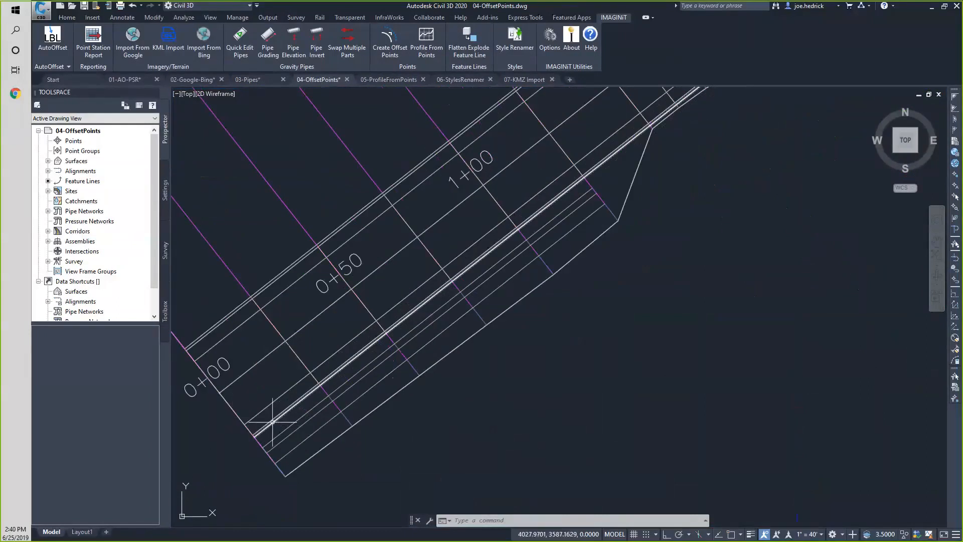
{"action": "left_click", "coordinate": [273, 420]}
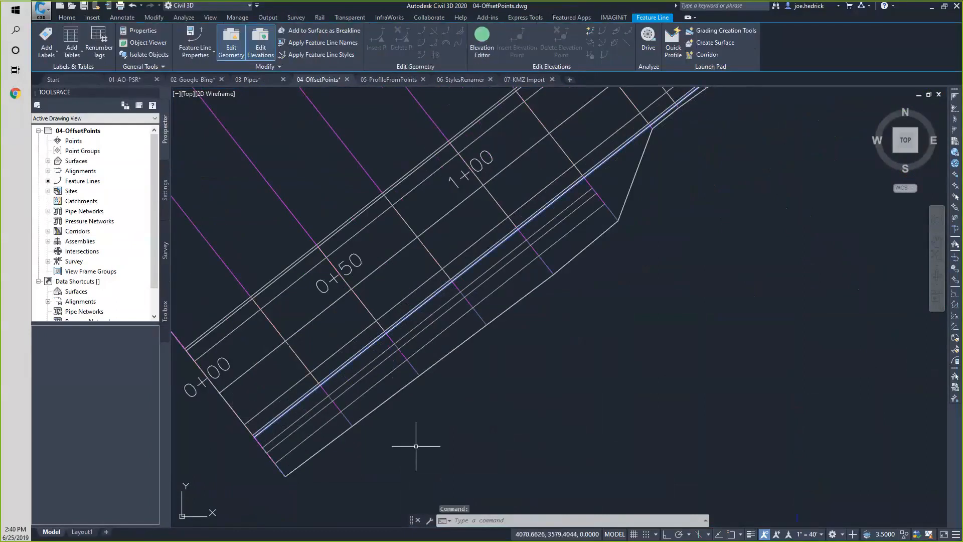
{"action": "mouse_move", "coordinate": [415, 446]}
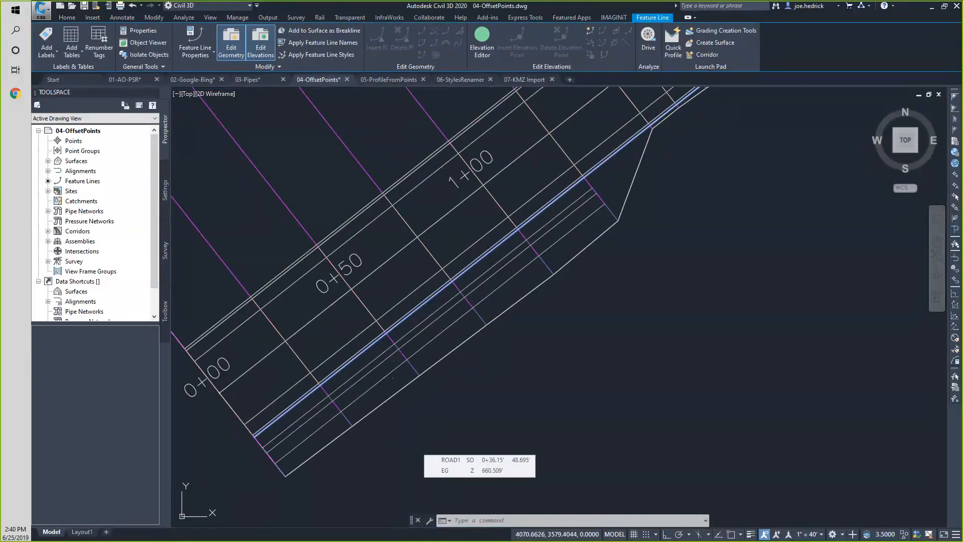
{"action": "key", "text": "Escape"}
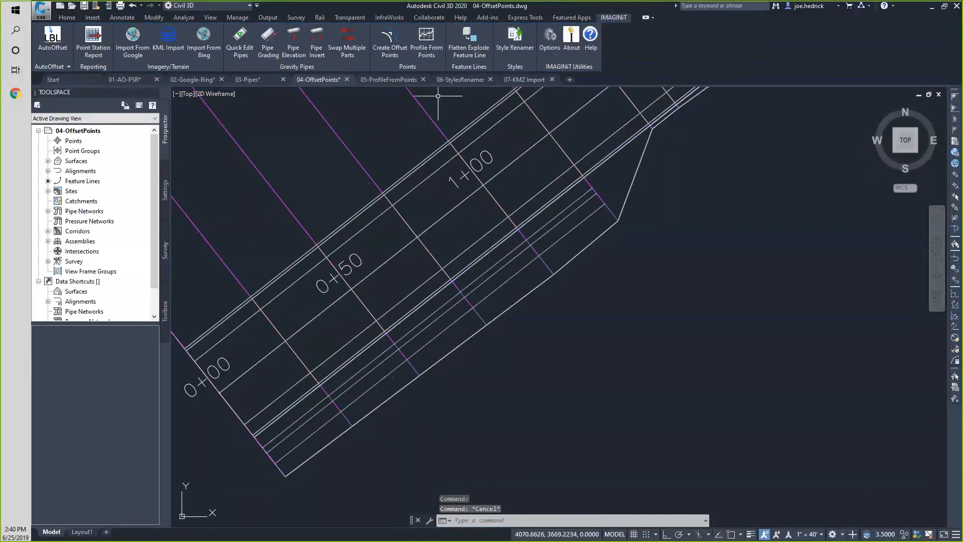
{"action": "left_click", "coordinate": [392, 42]}
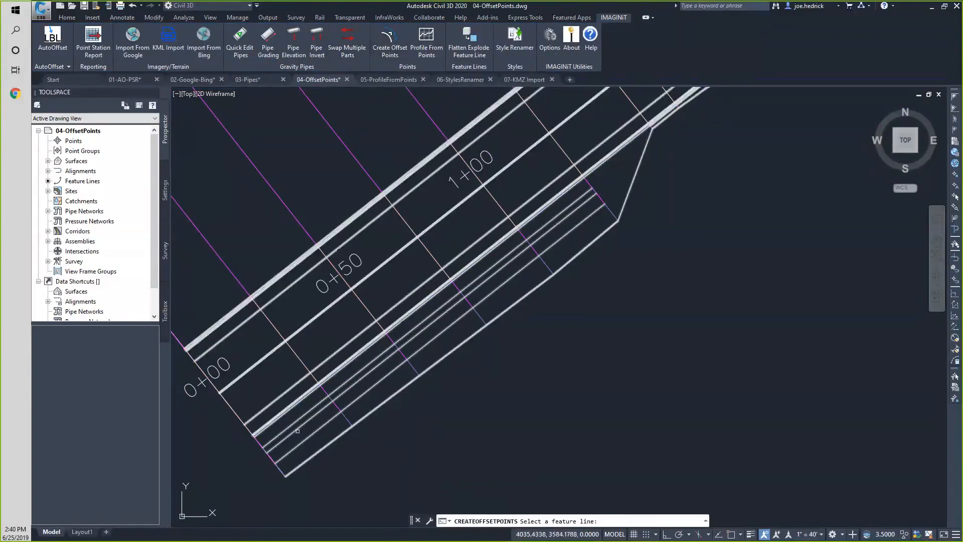
{"action": "left_click", "coordinate": [368, 385]}
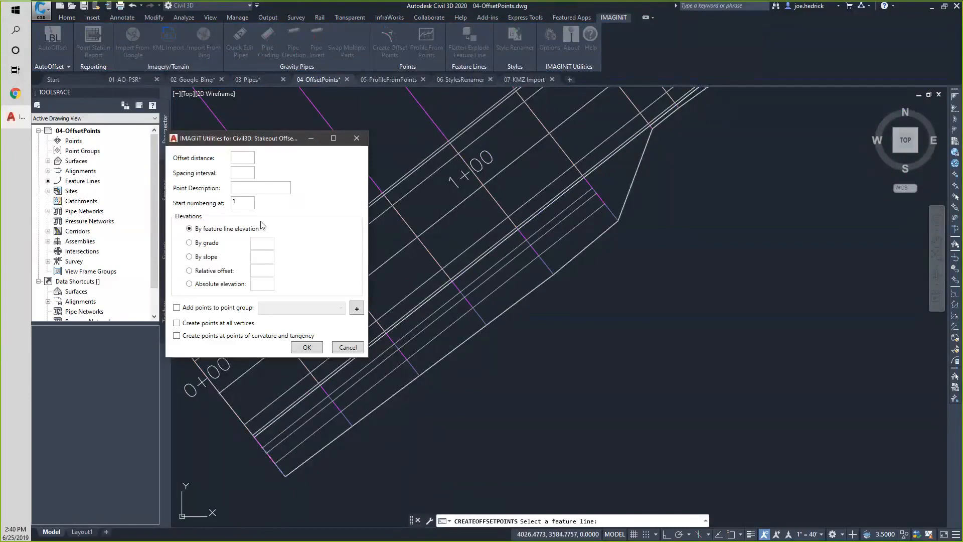
Set the stakeout offset distance to 10, spacing interval to 25, point description to 10' O/S BC and starting number to 1000
{"action": "left_click", "coordinate": [240, 163]}
{"action": "left_click", "coordinate": [245, 171]}
{"action": "type", "text": "25"}
{"action": "left_click", "coordinate": [269, 189]}
{"action": "type", "text": "10' O/S BC"}
{"action": "left_click", "coordinate": [250, 203]}
{"action": "type", "text": "000"}
Review the grade, slope, relative offset and absolute elevation methods, keeping elevations by feature line elevation
{"action": "left_click", "coordinate": [191, 245]}
{"action": "left_click", "coordinate": [219, 257]}
{"action": "left_click", "coordinate": [222, 271]}
{"action": "left_click", "coordinate": [219, 285]}
{"action": "left_click", "coordinate": [226, 231]}
Add the offset points to a new point group named OFFSET BC and create them along the feature line
{"action": "left_click", "coordinate": [177, 308]}
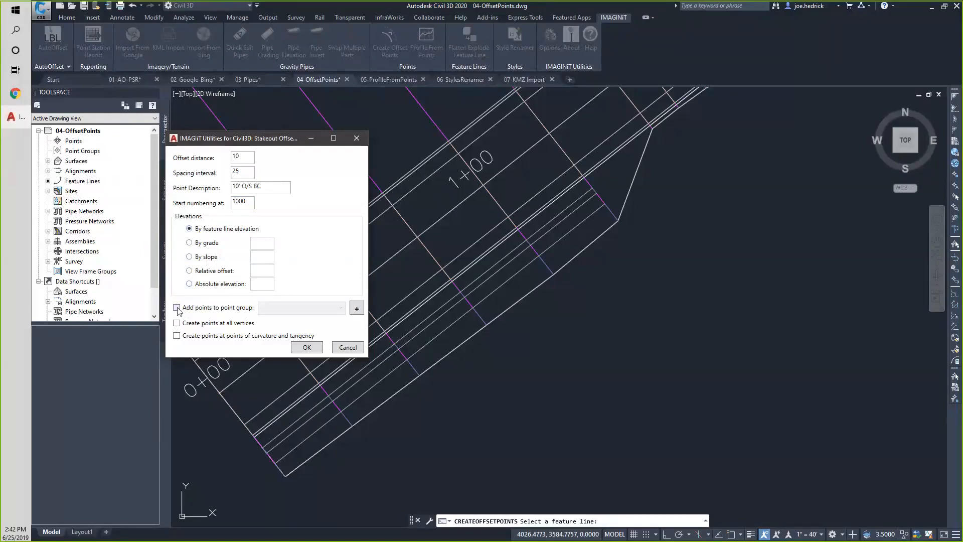
{"action": "left_click", "coordinate": [357, 309]}
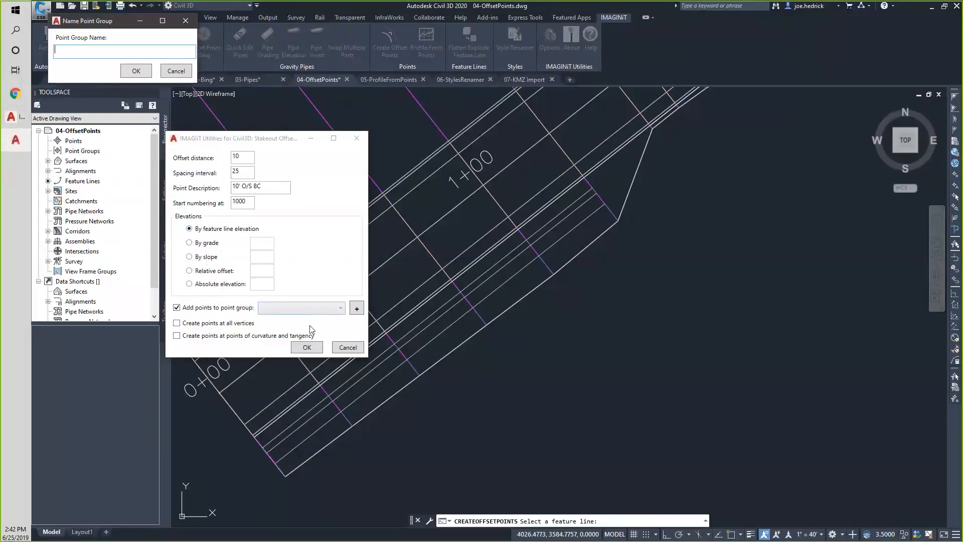
{"action": "type", "text": "OFFSET BC"}
{"action": "left_click", "coordinate": [135, 70]}
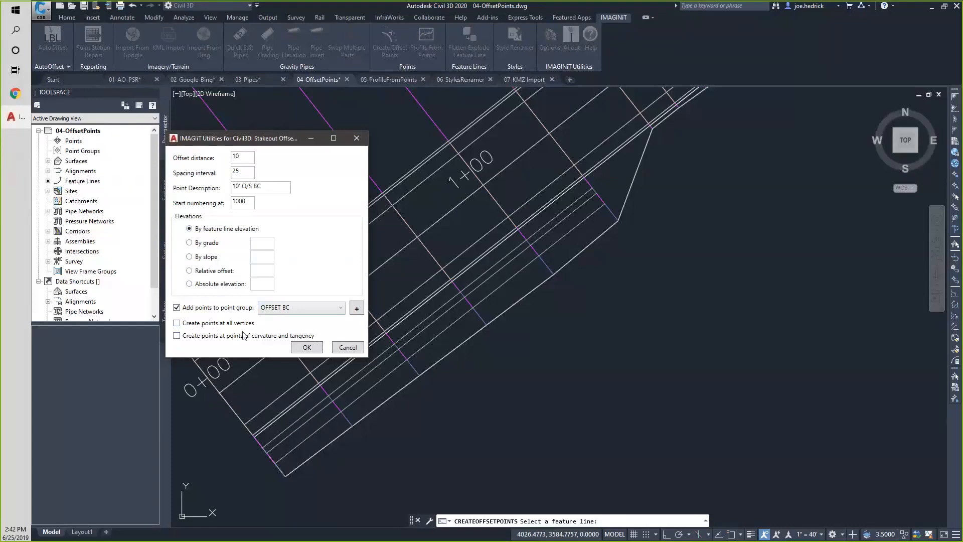
{"action": "left_click", "coordinate": [219, 339]}
{"action": "left_click", "coordinate": [307, 348]}
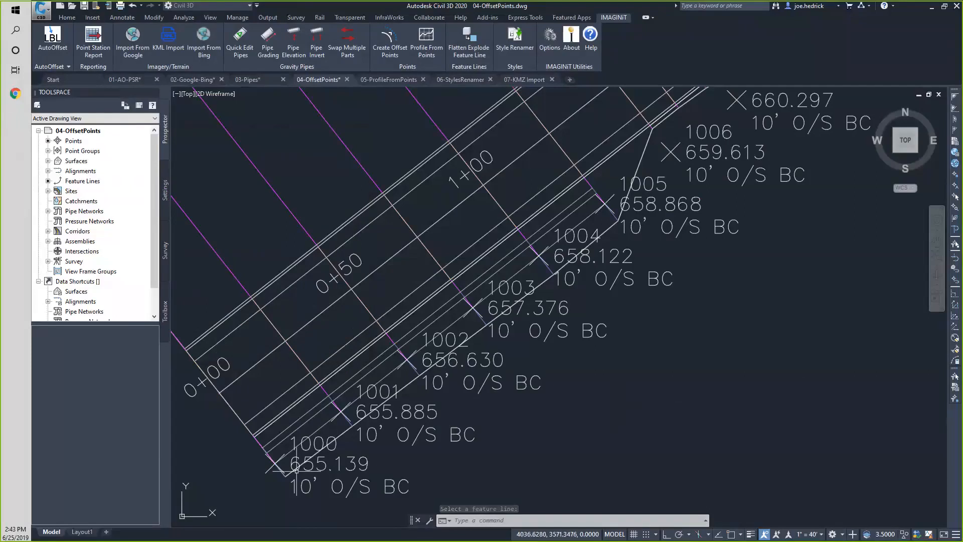
{"action": "key", "text": "Escape"}
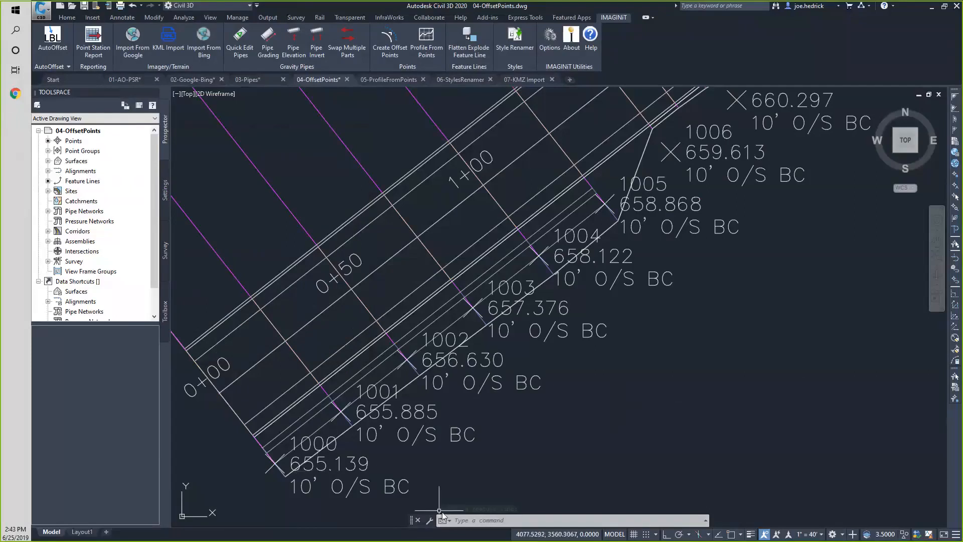
Examine the OFFSET BC point group's list and the offset points along the road to its far end
{"action": "left_click", "coordinate": [48, 150]}
{"action": "left_click", "coordinate": [90, 161]}
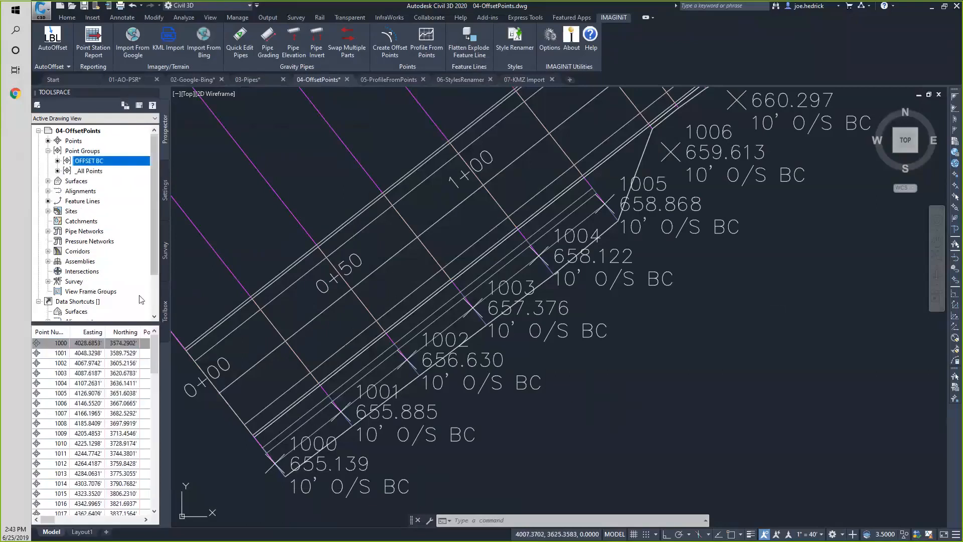
{"action": "scroll", "coordinate": [545, 232], "scroll_direction": "down", "scroll_amount": 5}
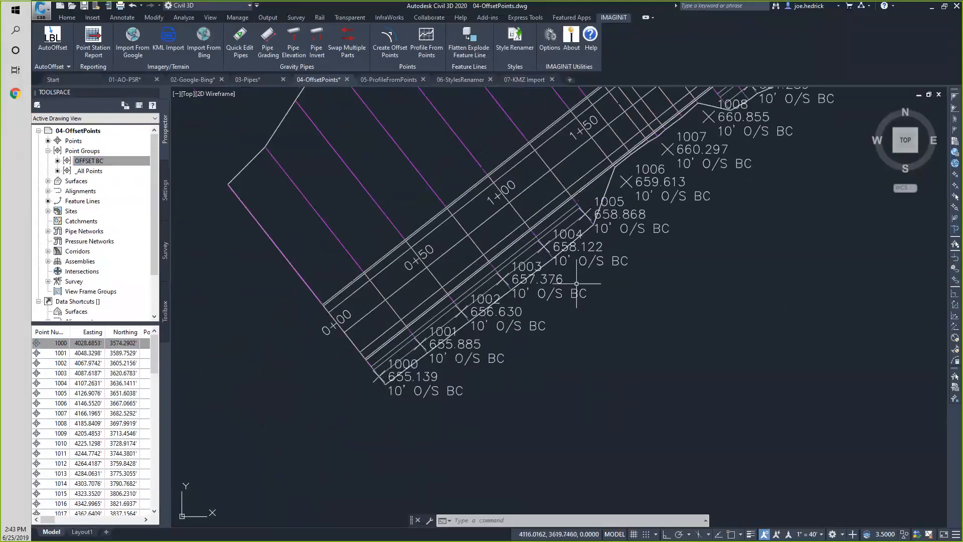
{"action": "mouse_move", "coordinate": [710, 260]}
{"action": "middle_mouse_down"}
{"action": "mouse_move", "coordinate": [679, 319]}
{"action": "mouse_move", "coordinate": [446, 480]}
{"action": "middle_mouse_up"}
{"action": "mouse_move", "coordinate": [696, 250]}
{"action": "middle_mouse_down"}
{"action": "mouse_move", "coordinate": [566, 279]}
{"action": "mouse_move", "coordinate": [358, 356]}
{"action": "middle_mouse_up"}
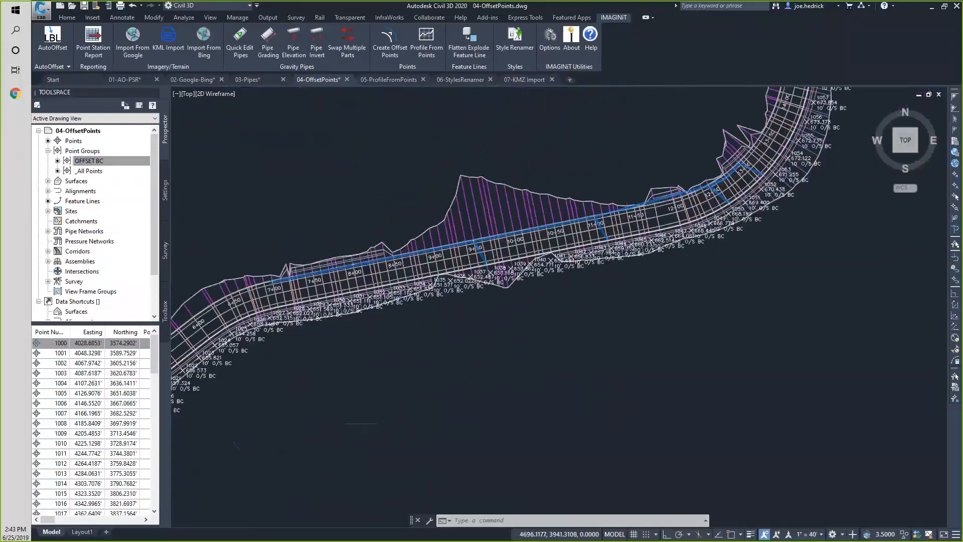
{"action": "mouse_move", "coordinate": [821, 243]}
{"action": "middle_mouse_down"}
{"action": "mouse_move", "coordinate": [643, 375]}
{"action": "mouse_move", "coordinate": [585, 451]}
{"action": "mouse_move", "coordinate": [570, 451]}
{"action": "middle_mouse_up"}
{"action": "middle_click_drag", "start_coordinate": [645, 215], "coordinate": [543, 404]}
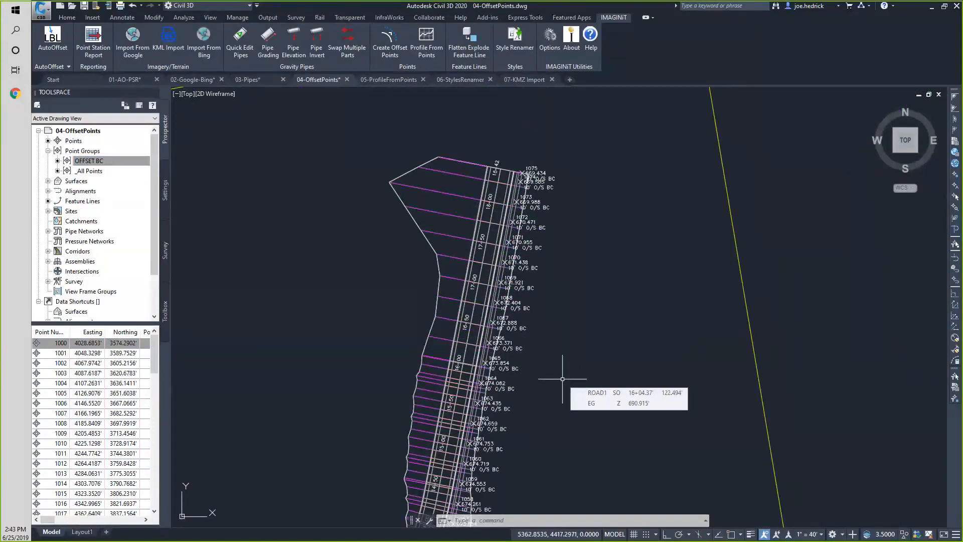
{"action": "mouse_move", "coordinate": [569, 360]}
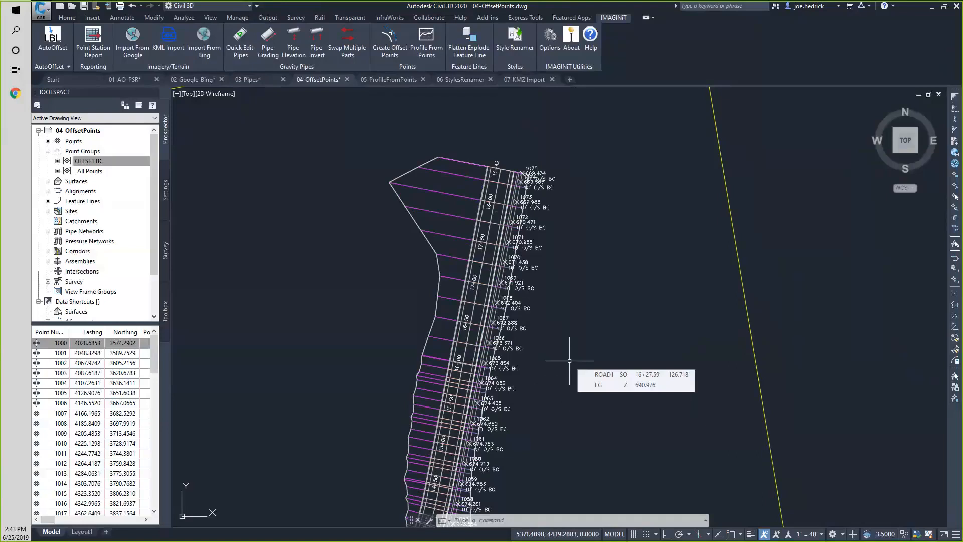
Switch to the 05-ProfileFromPoints drawing and turn off its aerial background map
{"action": "mouse_move", "coordinate": [399, 79]}
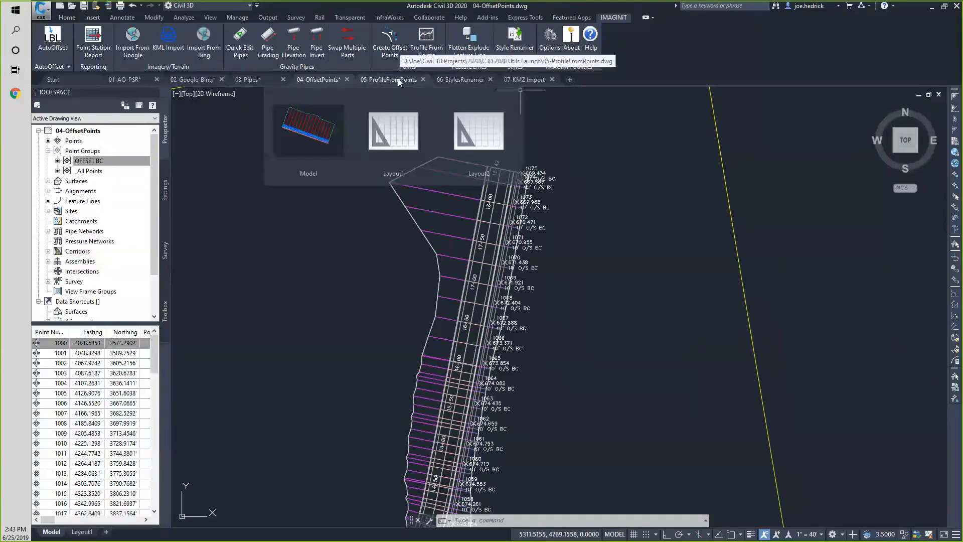
{"action": "left_click", "coordinate": [400, 79]}
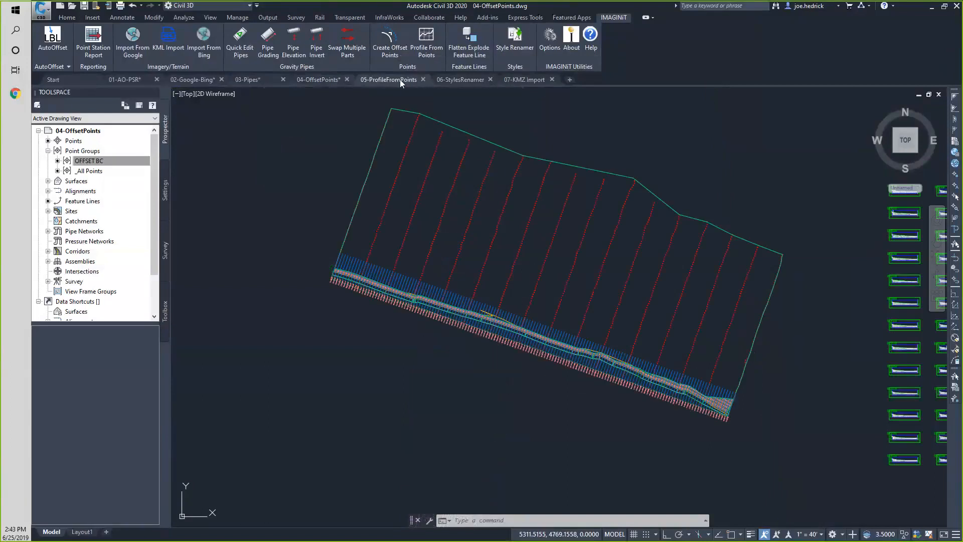
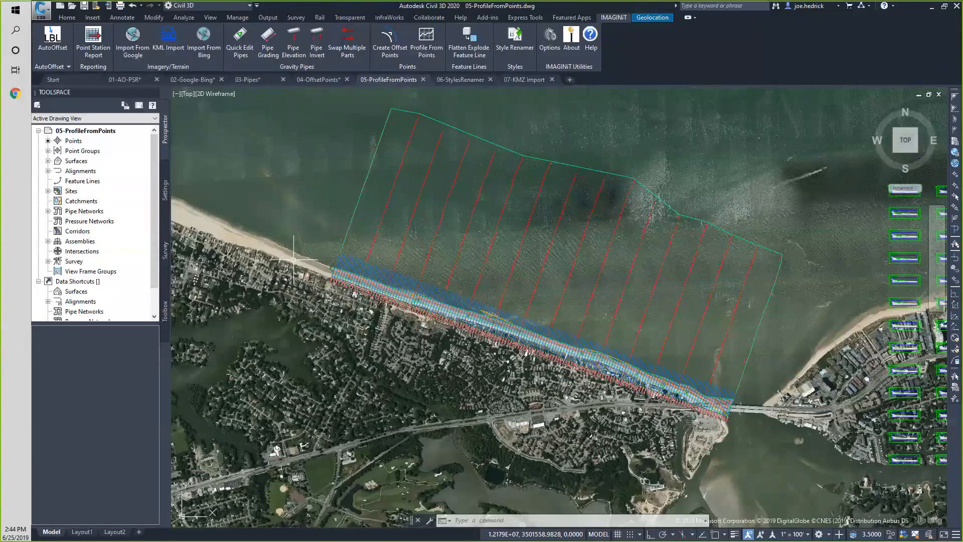
{"action": "scroll", "coordinate": [342, 242], "scroll_direction": "up", "scroll_amount": 5}
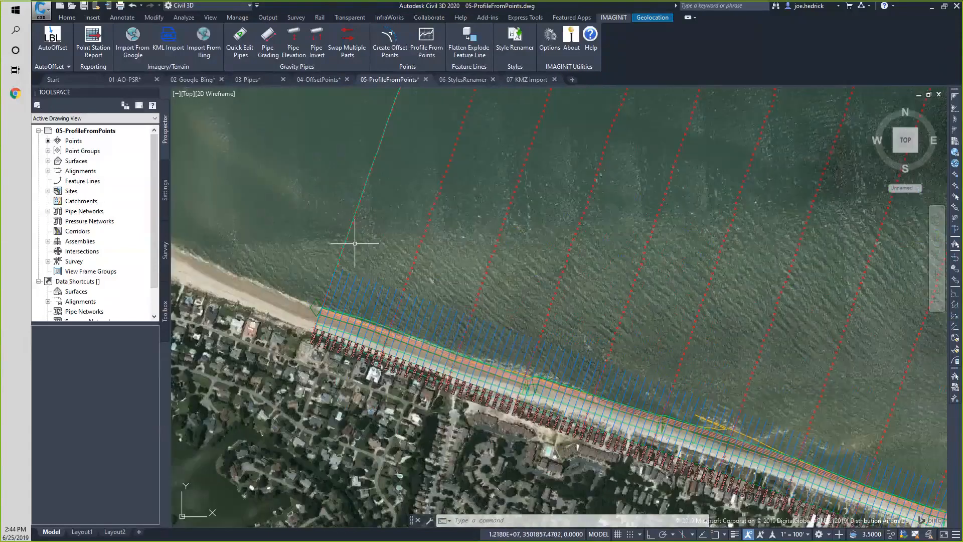
{"action": "scroll", "coordinate": [407, 236], "scroll_direction": "up", "scroll_amount": 2}
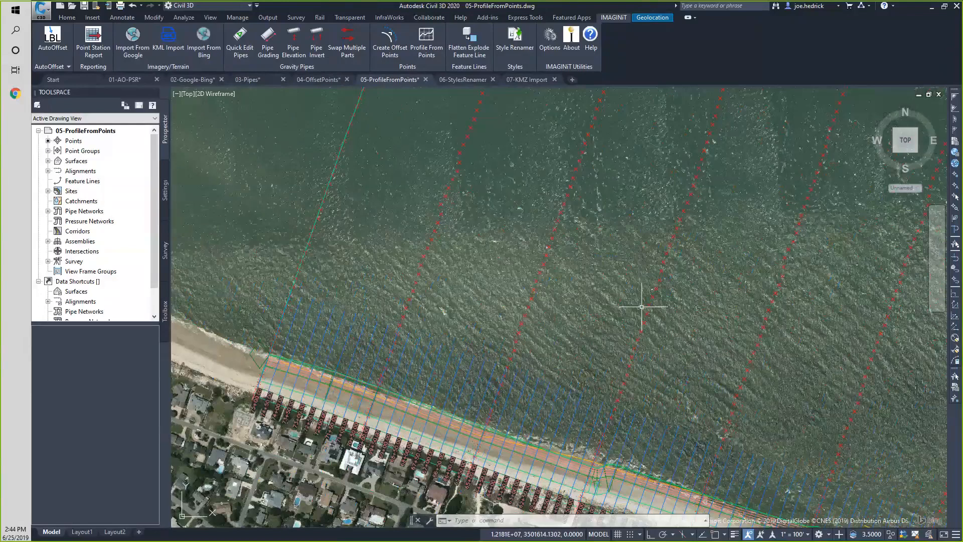
{"action": "mouse_move", "coordinate": [641, 307]}
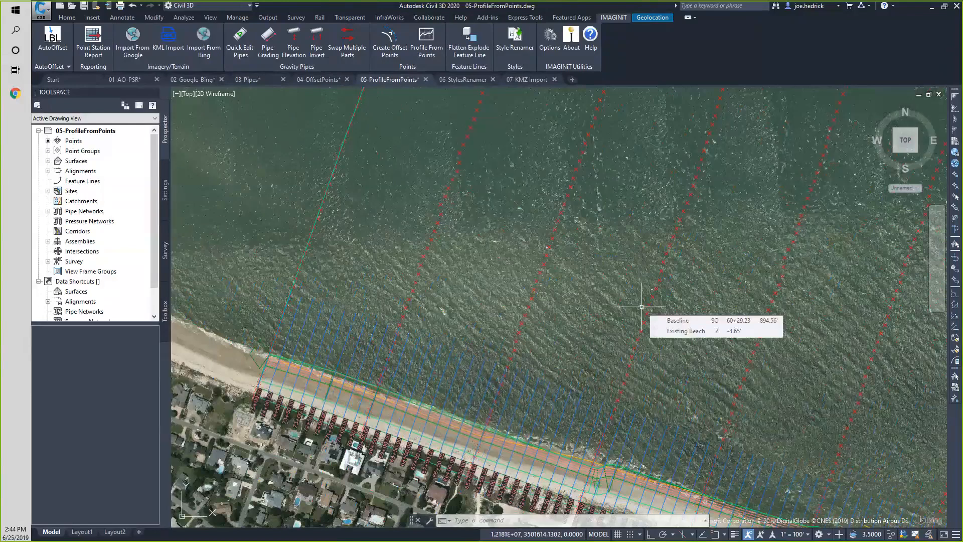
{"action": "left_click", "coordinate": [654, 18]}
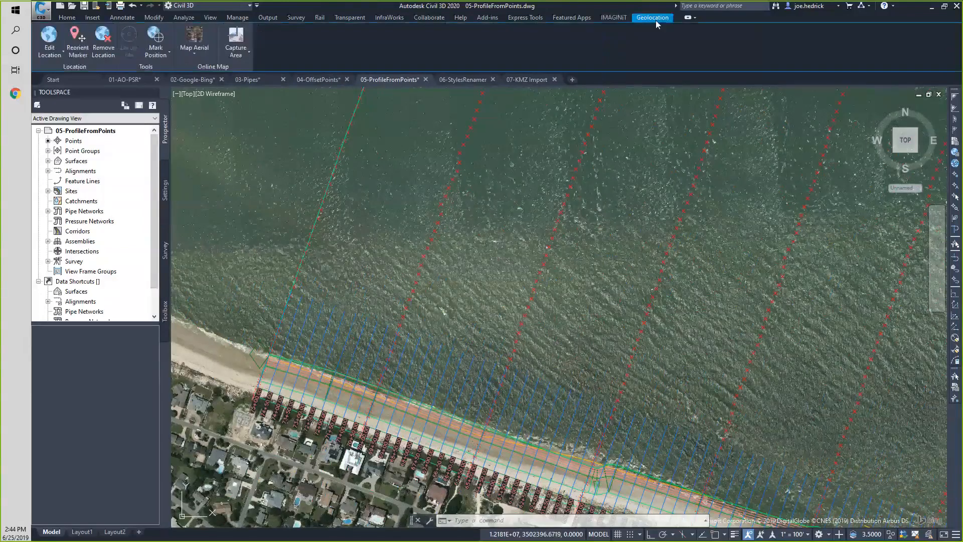
{"action": "left_click", "coordinate": [195, 50]}
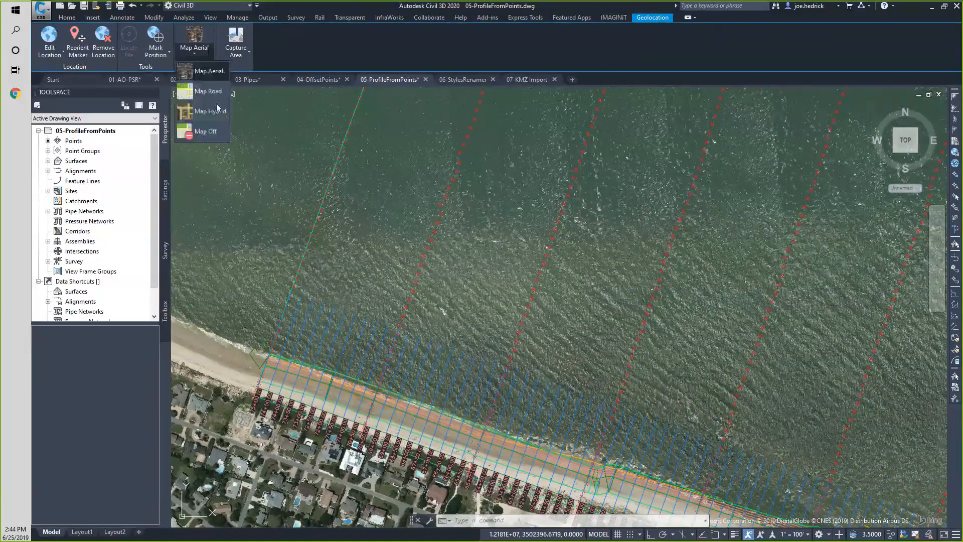
{"action": "left_click", "coordinate": [208, 132]}
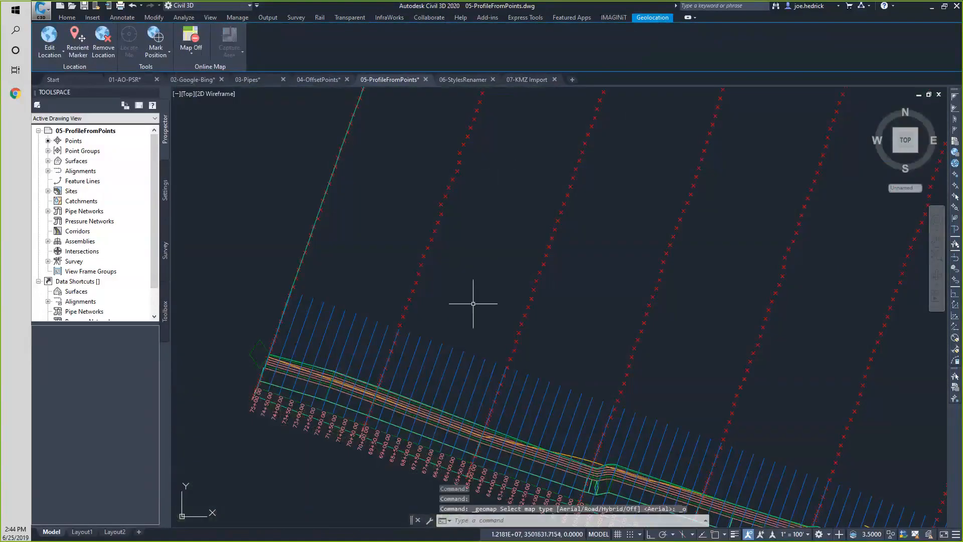
Set up Profile From Points to use points selected in the drawing, with alignment name BEACH1 and the Proposed alignment style
{"action": "mouse_move", "coordinate": [473, 304]}
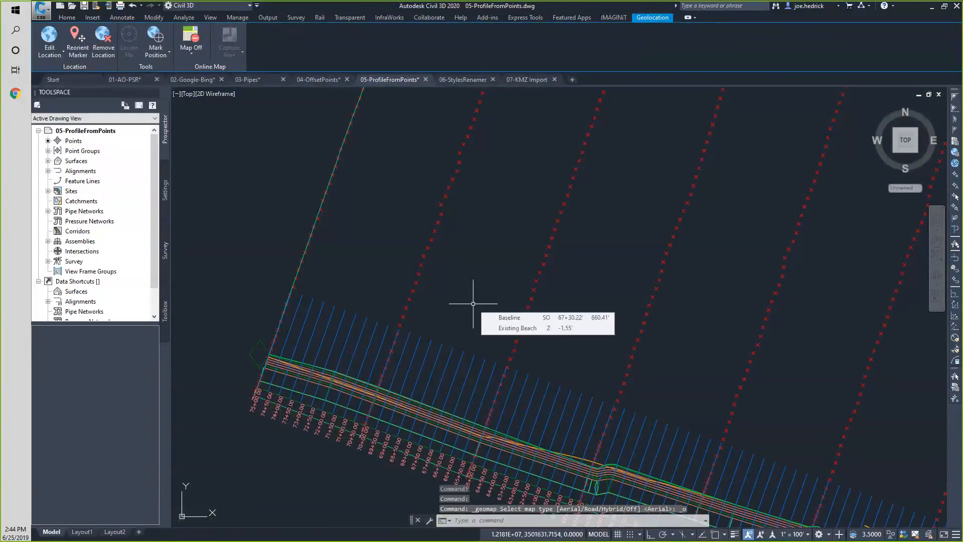
{"action": "left_click", "coordinate": [609, 15]}
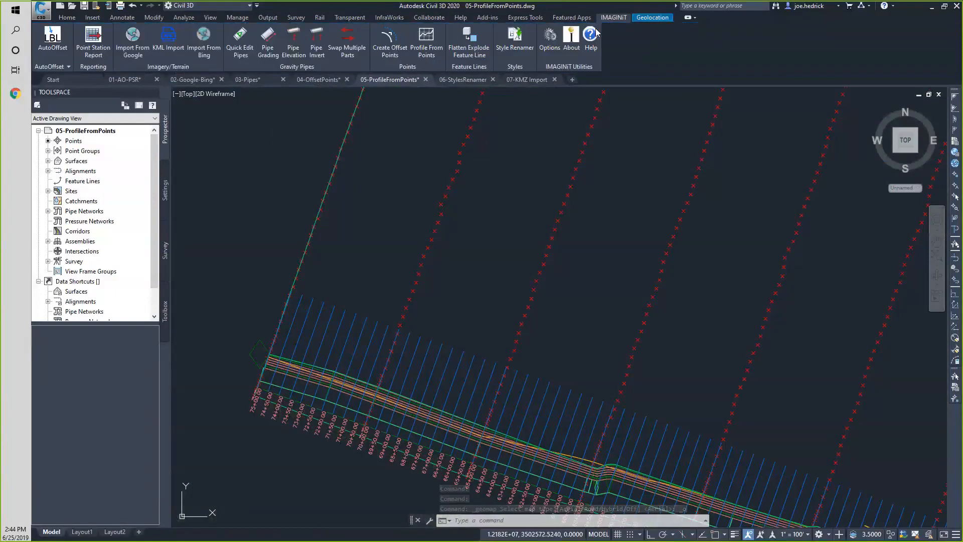
{"action": "left_click", "coordinate": [426, 50]}
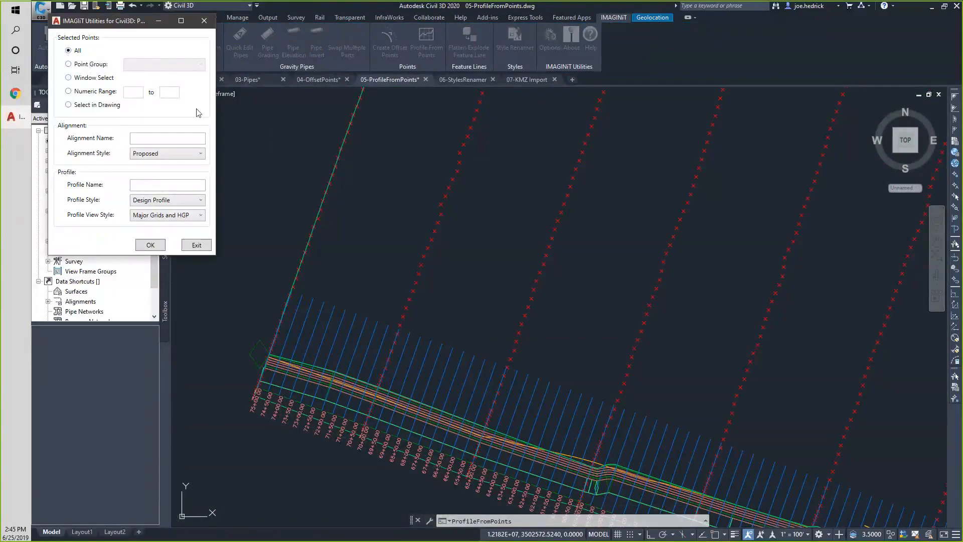
{"action": "left_click", "coordinate": [85, 106]}
{"action": "left_click", "coordinate": [144, 140]}
{"action": "type", "text": "BEC"}
{"action": "key", "text": "BackSpace"}
{"action": "type", "text": "ACH1"}
{"action": "left_click", "coordinate": [142, 160]}
Name the profile BEACH1-EG, keep the Design Profile style, choose the Full Grid profile view style and accept the settings
{"action": "left_click", "coordinate": [183, 185]}
{"action": "type", "text": "BEACH1"}
{"action": "type", "text": "-EG"}
{"action": "left_click", "coordinate": [187, 203]}
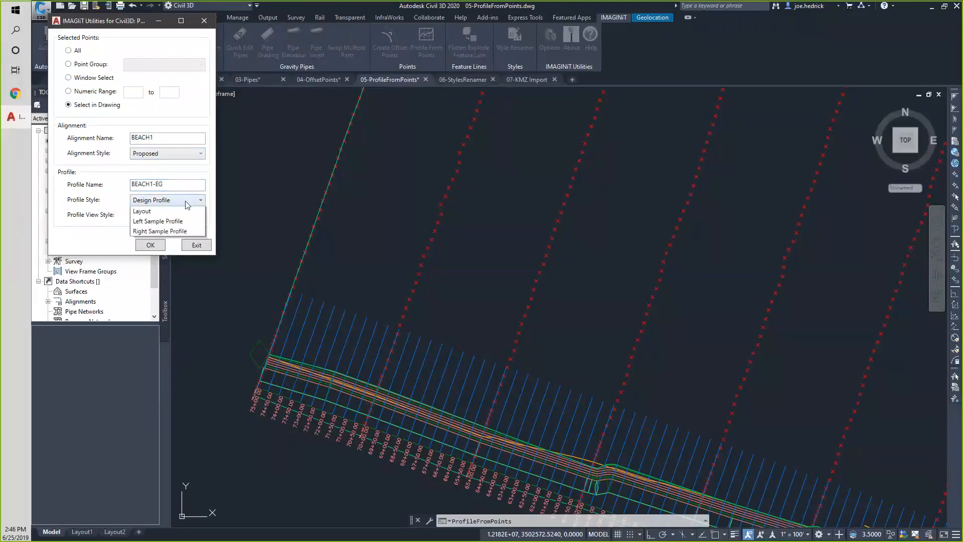
{"action": "left_click", "coordinate": [187, 204]}
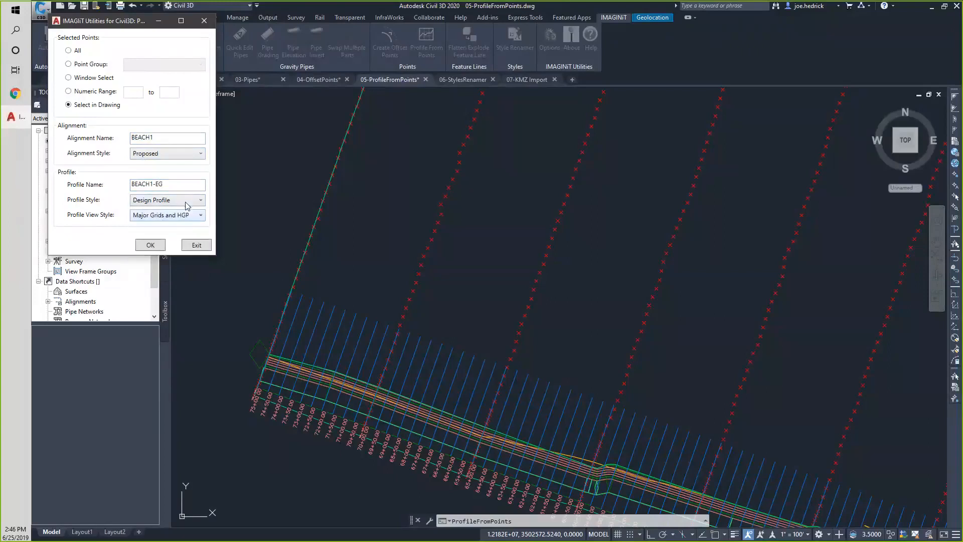
{"action": "left_click", "coordinate": [166, 219]}
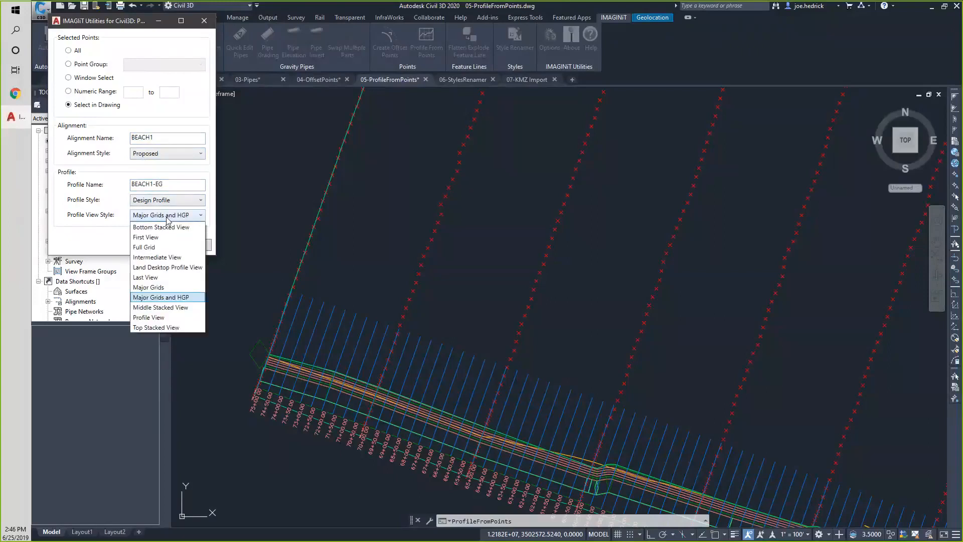
{"action": "left_click", "coordinate": [150, 246]}
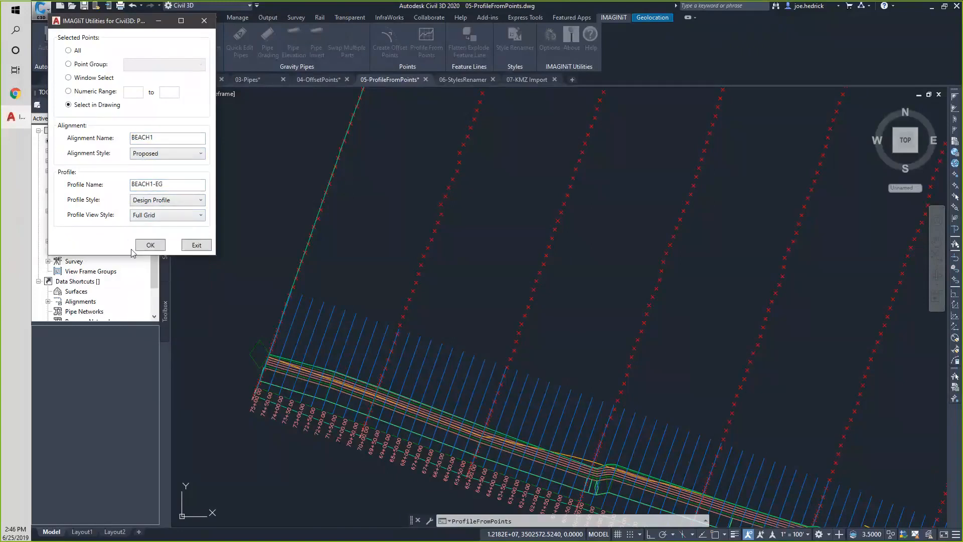
{"action": "left_click", "coordinate": [150, 246]}
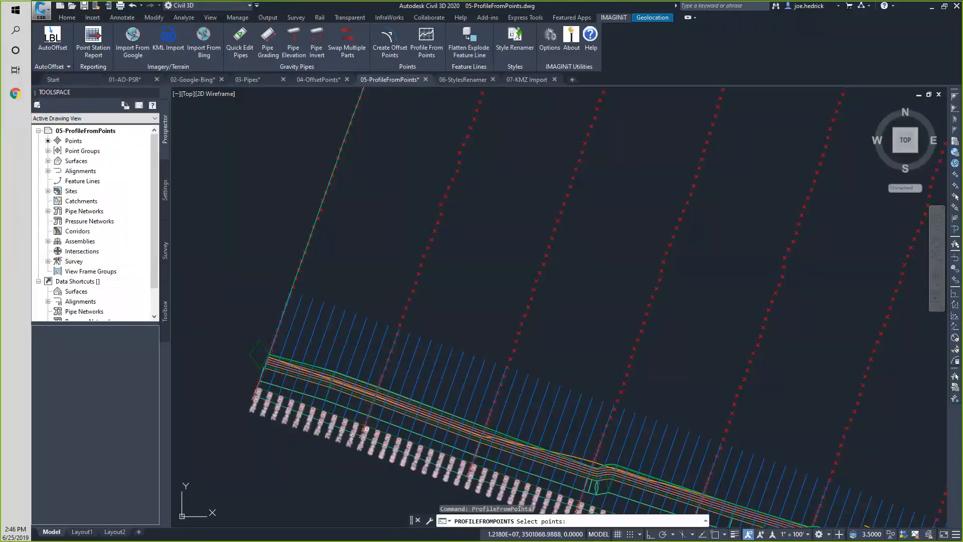
Select survey points one by one northward along the point row near station 70+00, from the beach corridor outward, and finish the selection
{"action": "scroll", "coordinate": [367, 428], "scroll_direction": "up", "scroll_amount": 8}
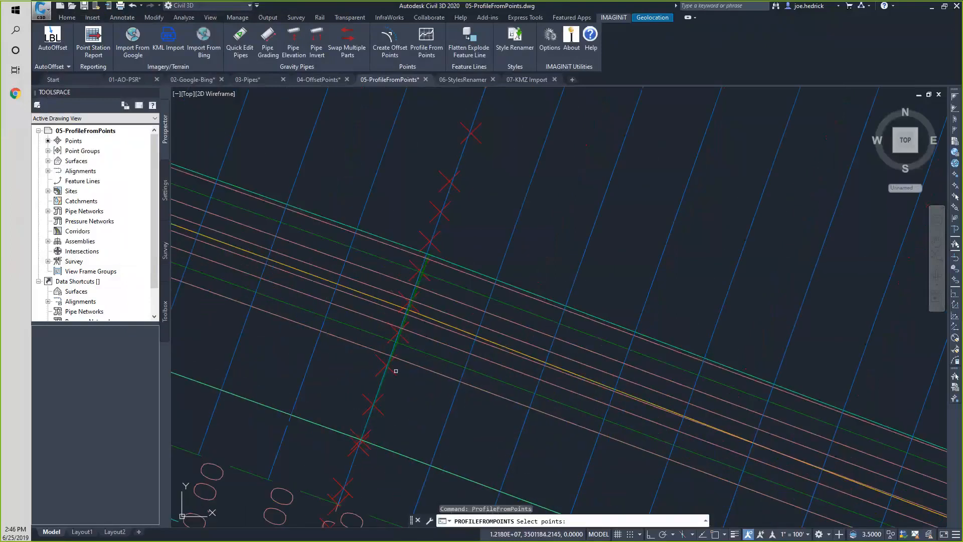
{"action": "left_click", "coordinate": [387, 366]}
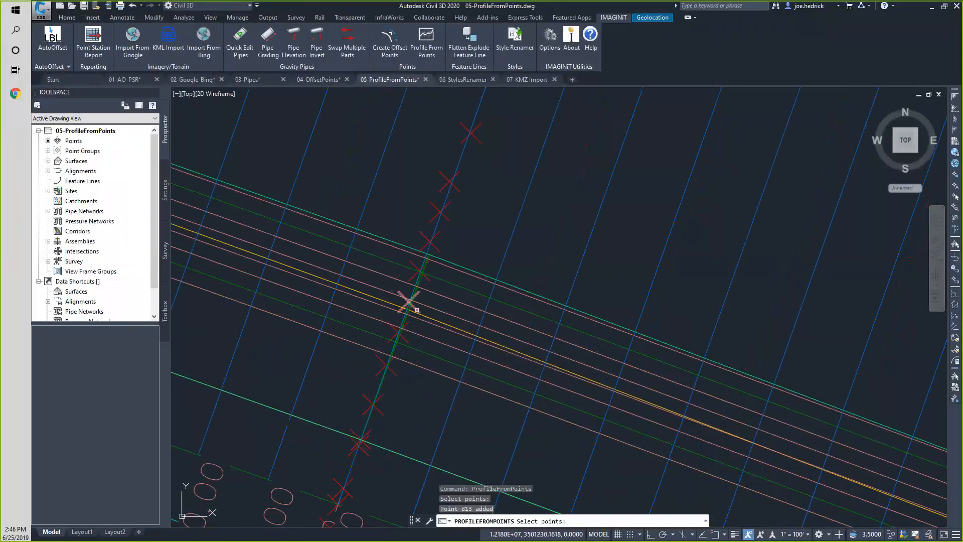
{"action": "left_click", "coordinate": [434, 268]}
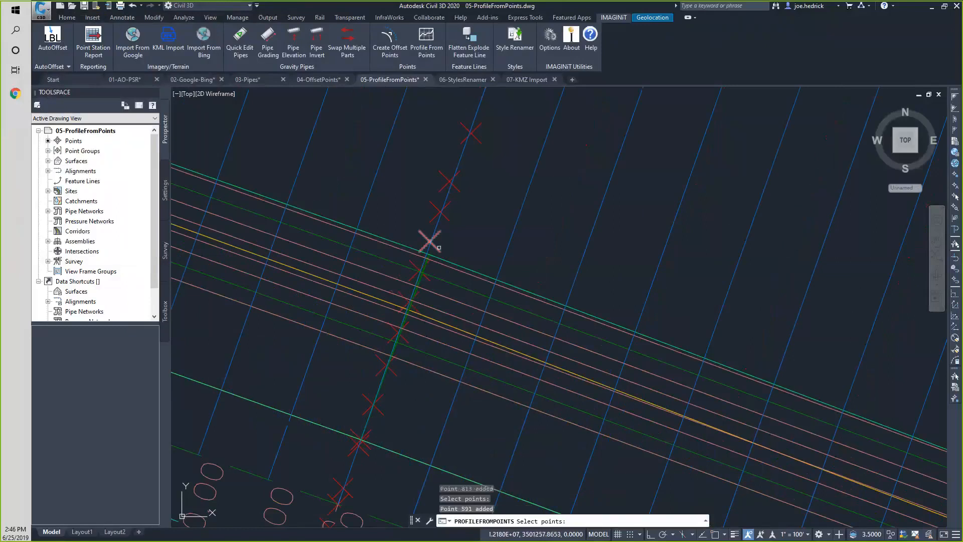
{"action": "left_click", "coordinate": [439, 248]}
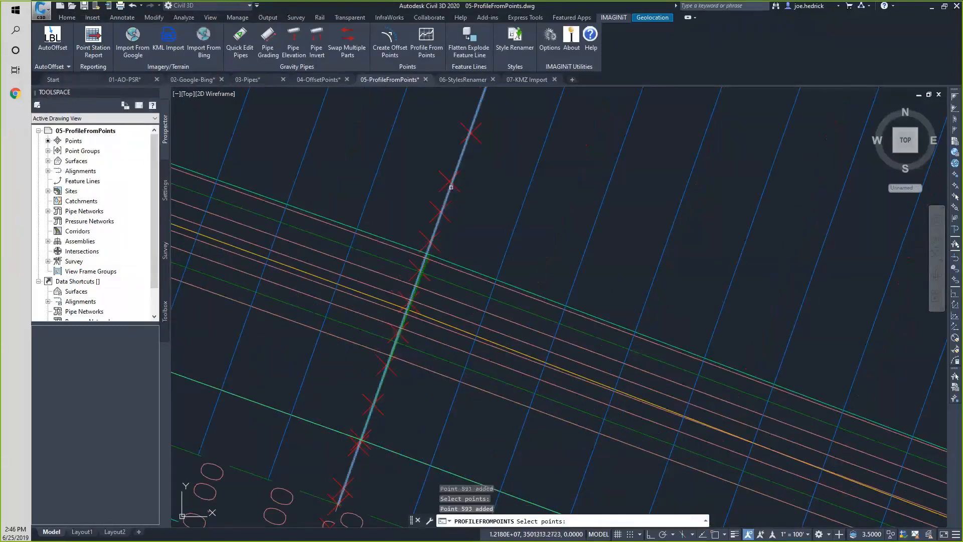
{"action": "left_click", "coordinate": [455, 189]}
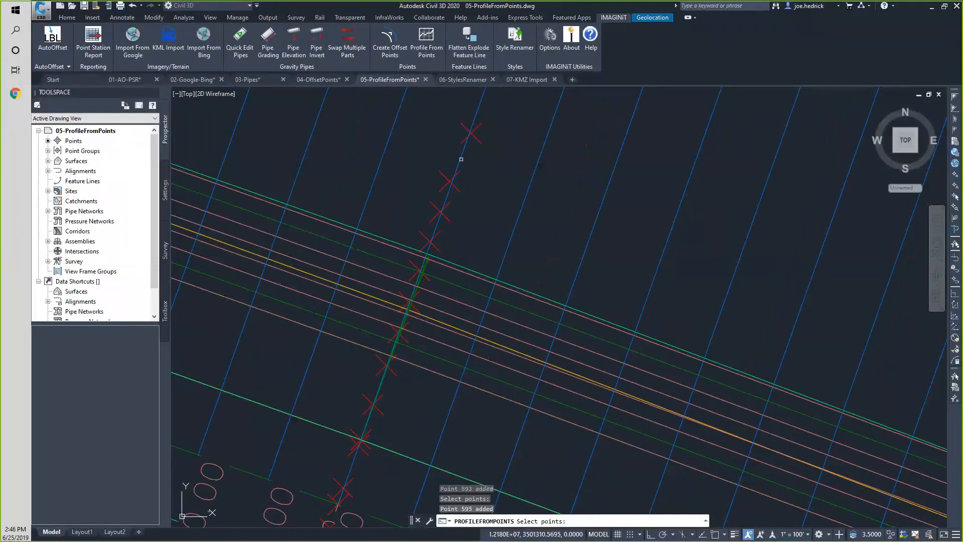
{"action": "left_click", "coordinate": [470, 133]}
{"action": "middle_click_drag", "start_coordinate": [523, 178], "coordinate": [474, 349]}
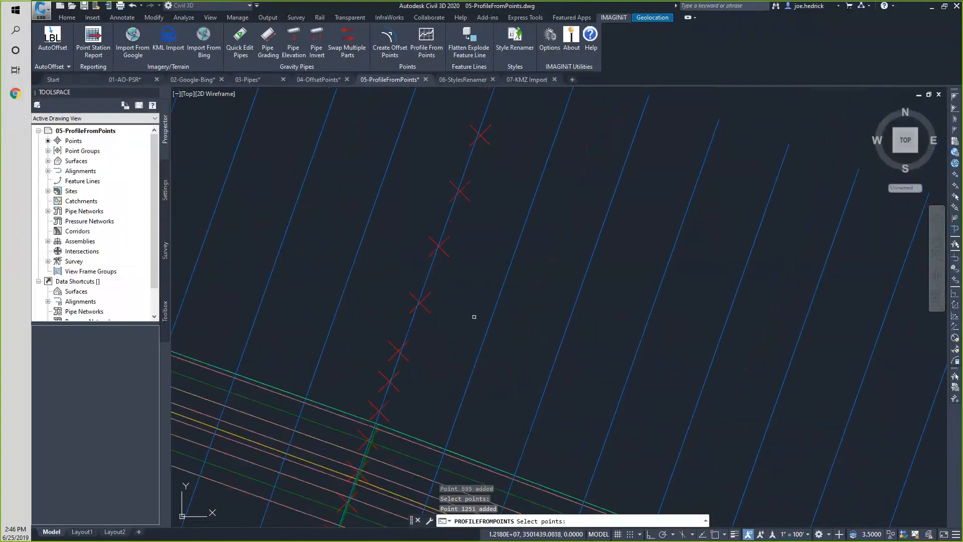
{"action": "left_click", "coordinate": [447, 236]}
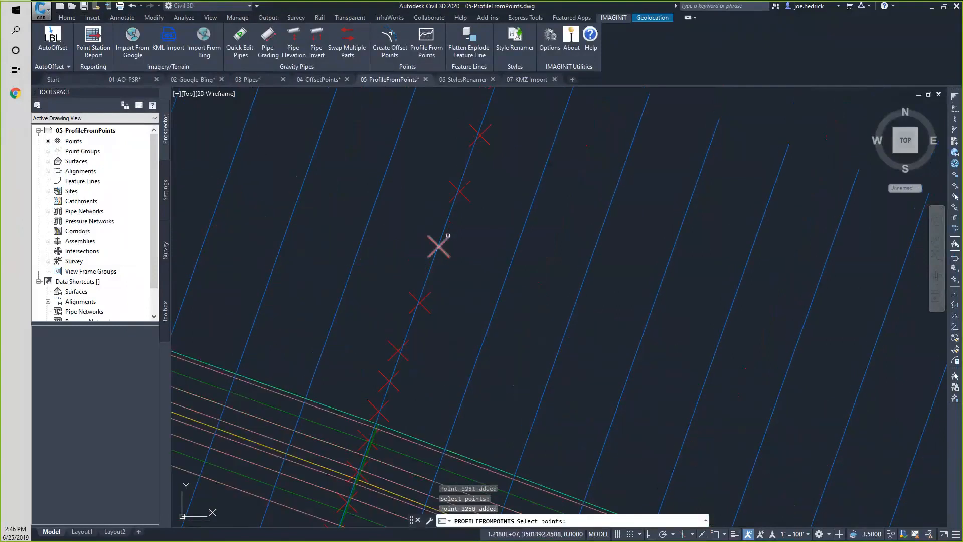
{"action": "left_click", "coordinate": [448, 236]}
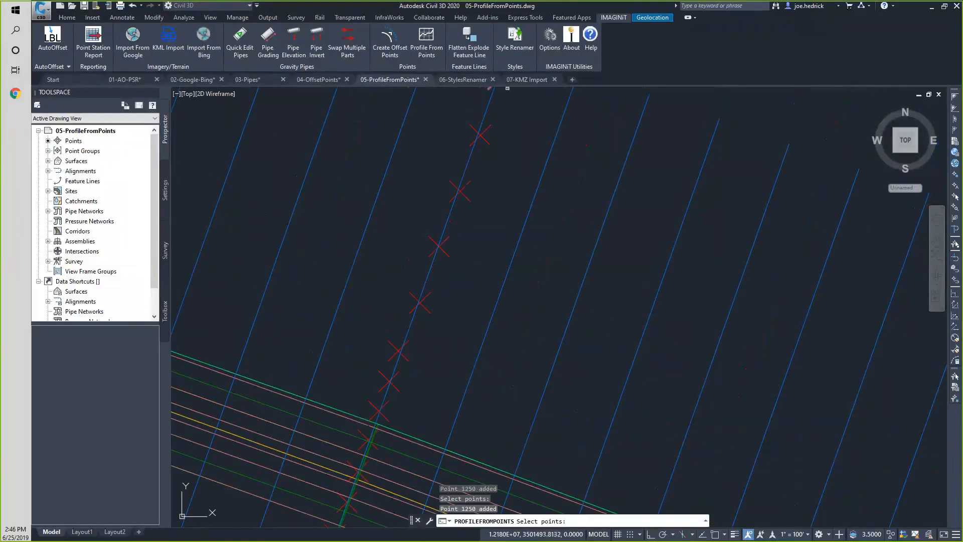
{"action": "left_click", "coordinate": [508, 89]}
{"action": "scroll", "coordinate": [536, 247], "scroll_direction": "down", "scroll_amount": 5}
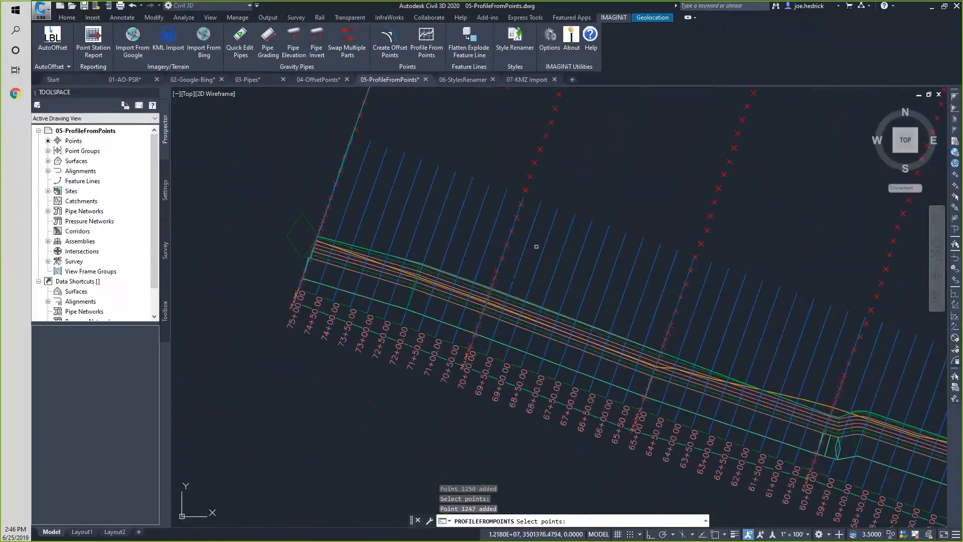
{"action": "scroll", "coordinate": [510, 229], "scroll_direction": "down", "scroll_amount": 2}
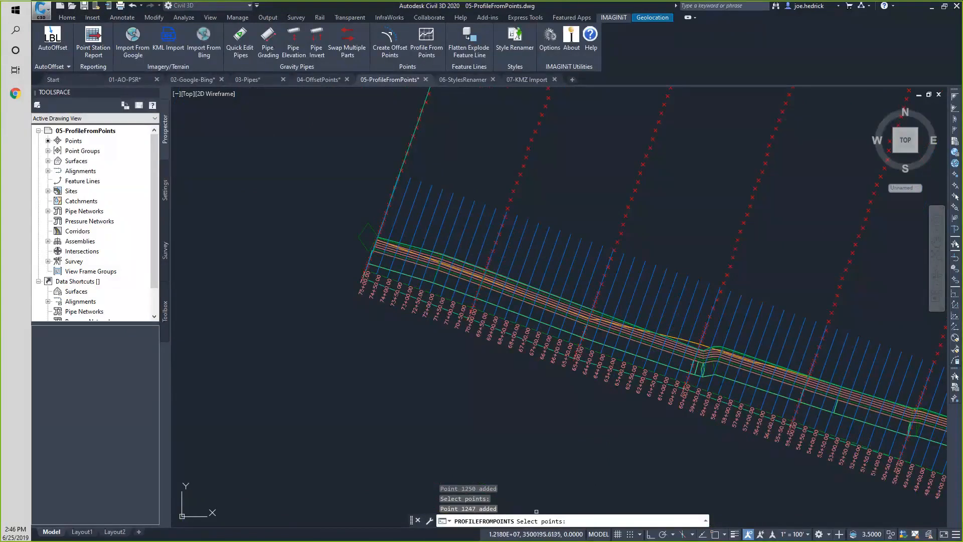
{"action": "key", "text": "Return"}
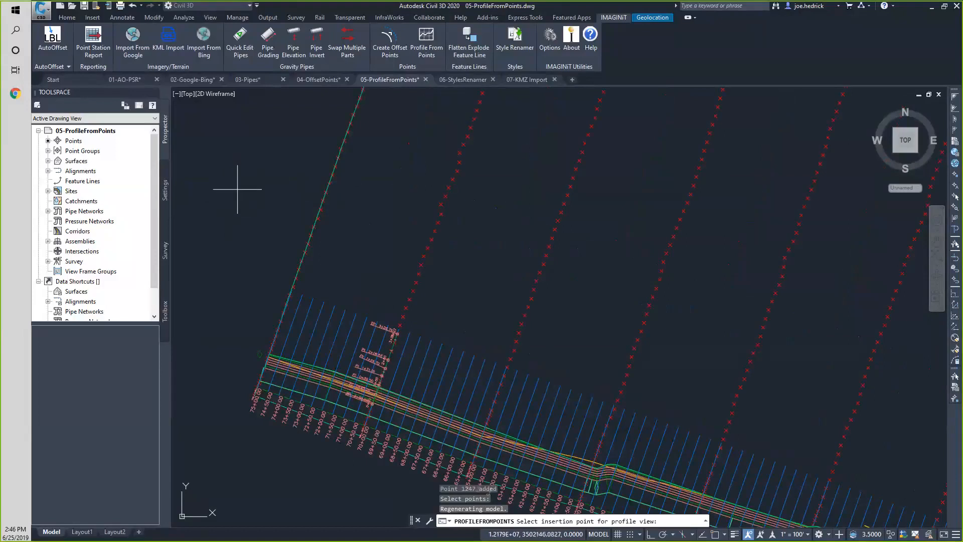
Place the BEACH1 profile view in the empty area west of the survey point rows
{"action": "middle_click_drag", "start_coordinate": [237, 186], "coordinate": [398, 236]}
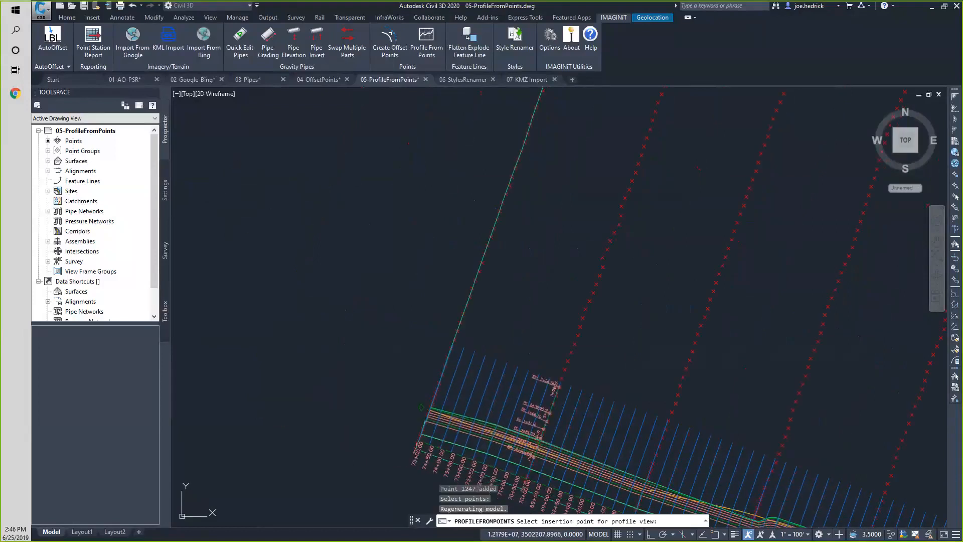
{"action": "left_click", "coordinate": [298, 227]}
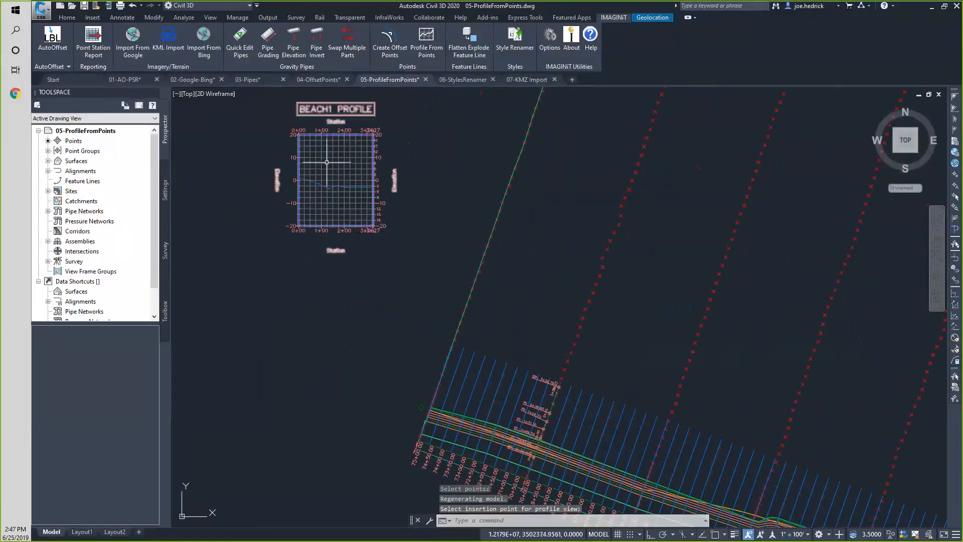
{"action": "scroll", "coordinate": [341, 180], "scroll_direction": "up", "scroll_amount": 4}
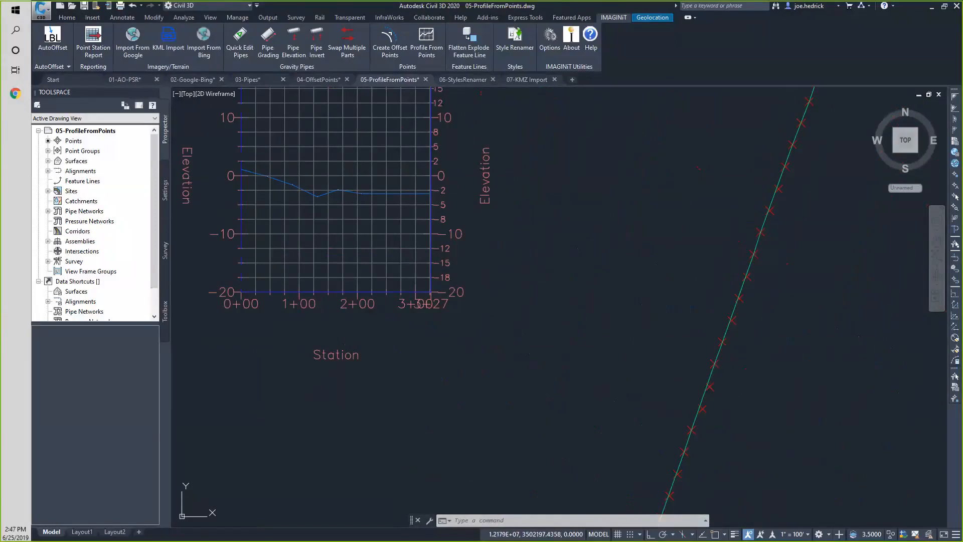
Examine the BEACH1 centerline alignment's profile and profile view entries in the drawing's object tree
{"action": "left_click", "coordinate": [49, 171]}
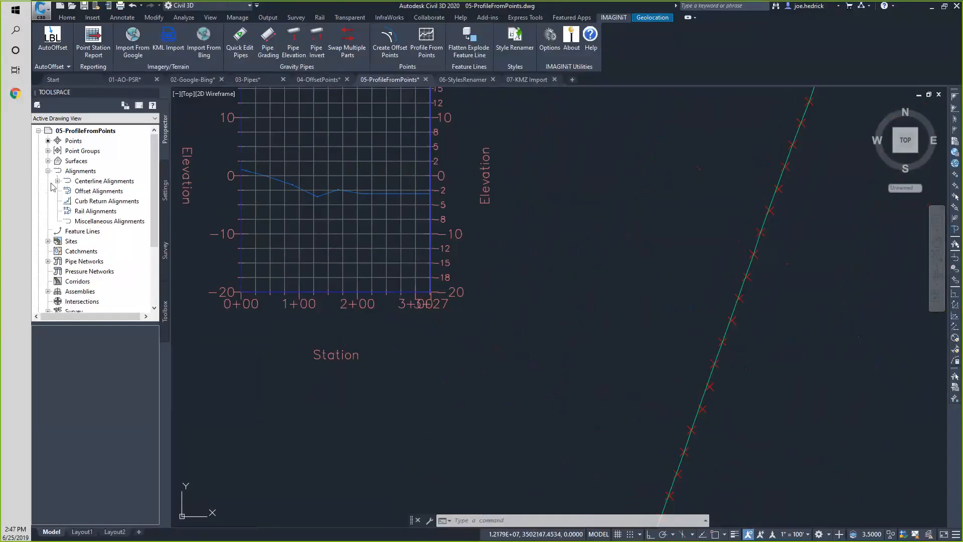
{"action": "left_click", "coordinate": [57, 181]}
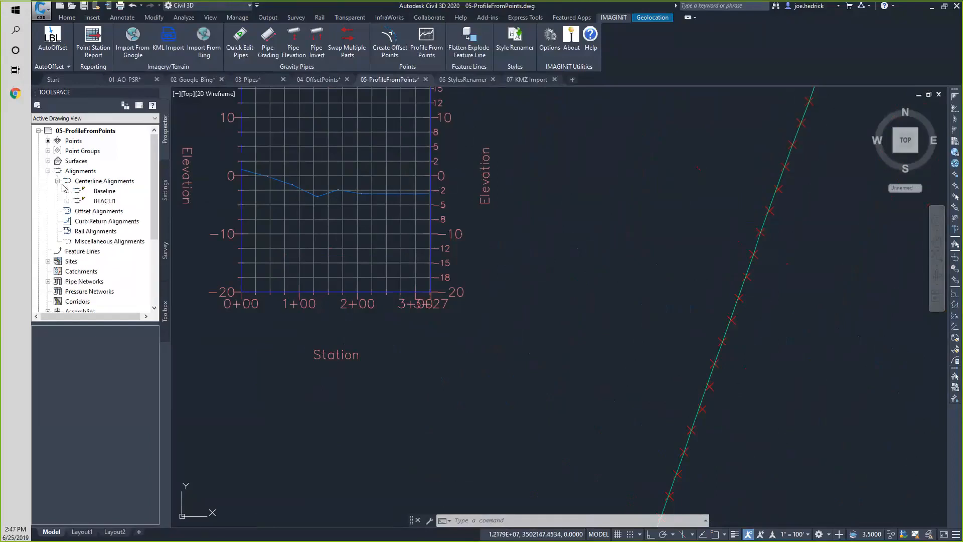
{"action": "left_click", "coordinate": [105, 201]}
{"action": "left_click", "coordinate": [66, 201]}
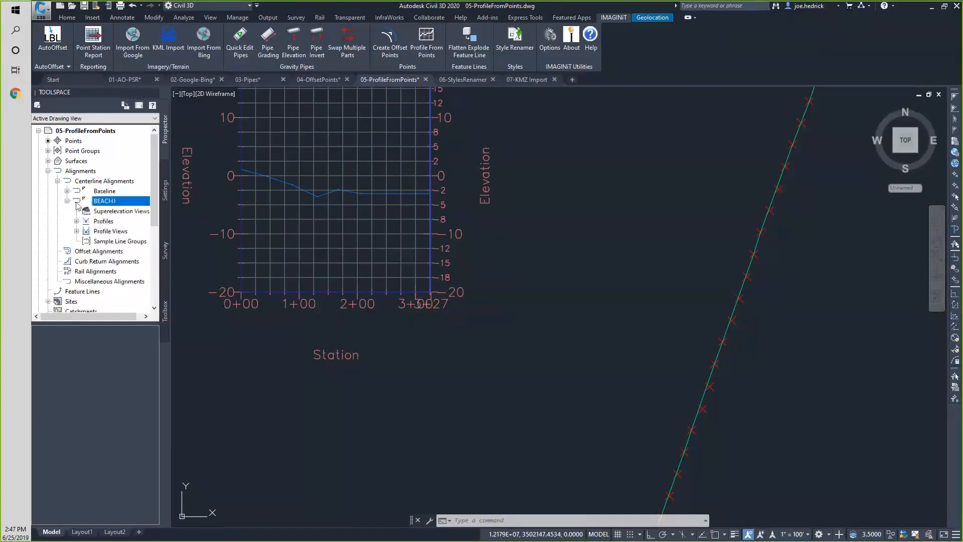
{"action": "left_click", "coordinate": [77, 221]}
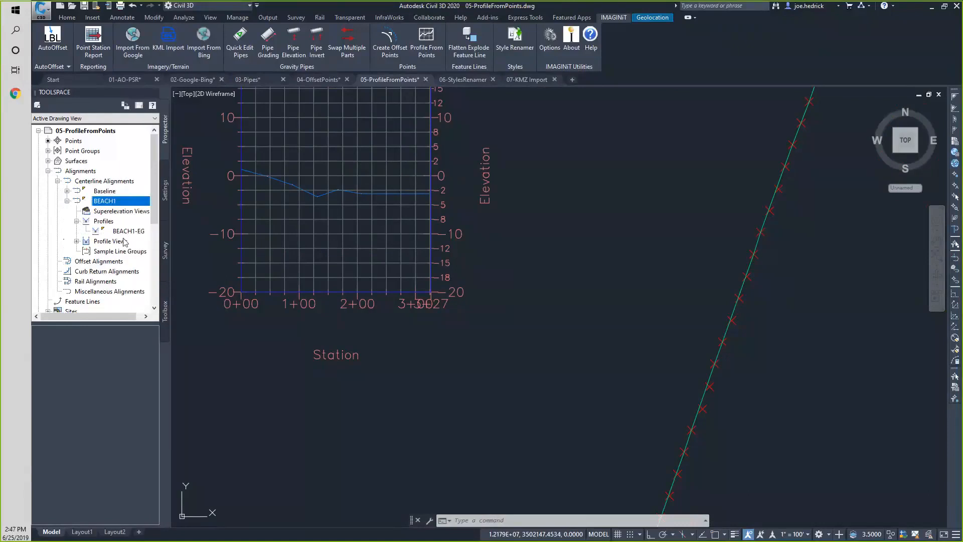
{"action": "left_click", "coordinate": [77, 241]}
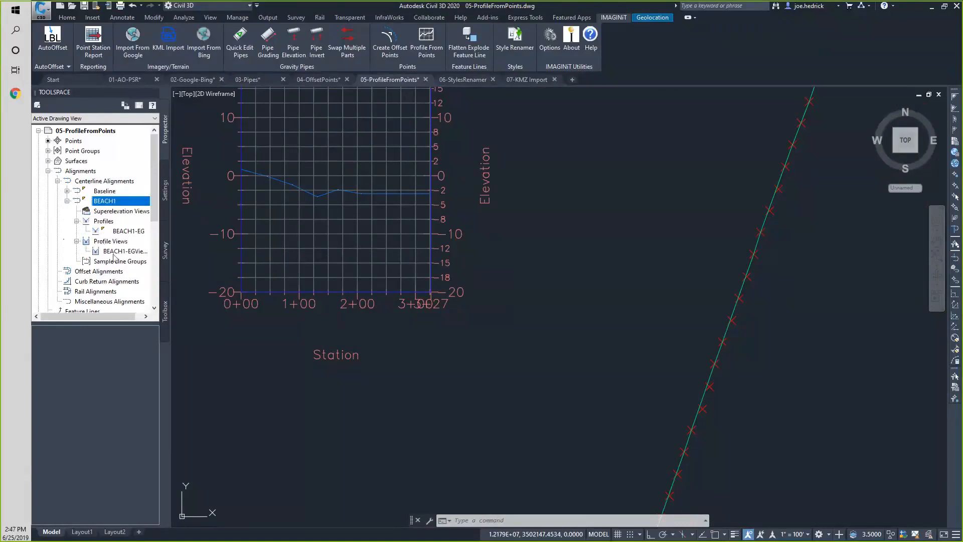
{"action": "left_click", "coordinate": [123, 251]}
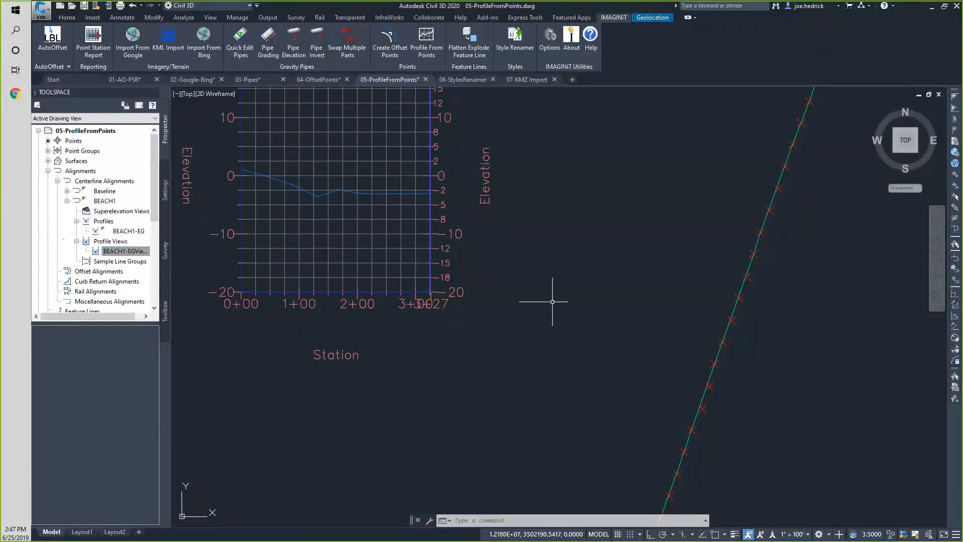
{"action": "scroll", "coordinate": [555, 301], "scroll_direction": "down", "scroll_amount": 2}
{"action": "scroll", "coordinate": [465, 322], "scroll_direction": "down", "scroll_amount": 3}
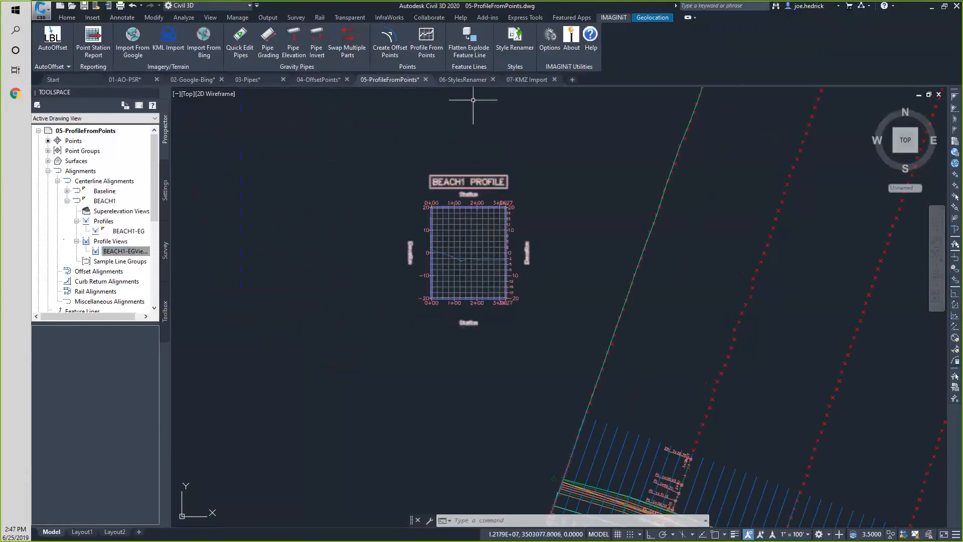
Switch to the 06-StylesRenamer drawing and list its surface styles in the drawing settings
{"action": "left_click", "coordinate": [466, 81]}
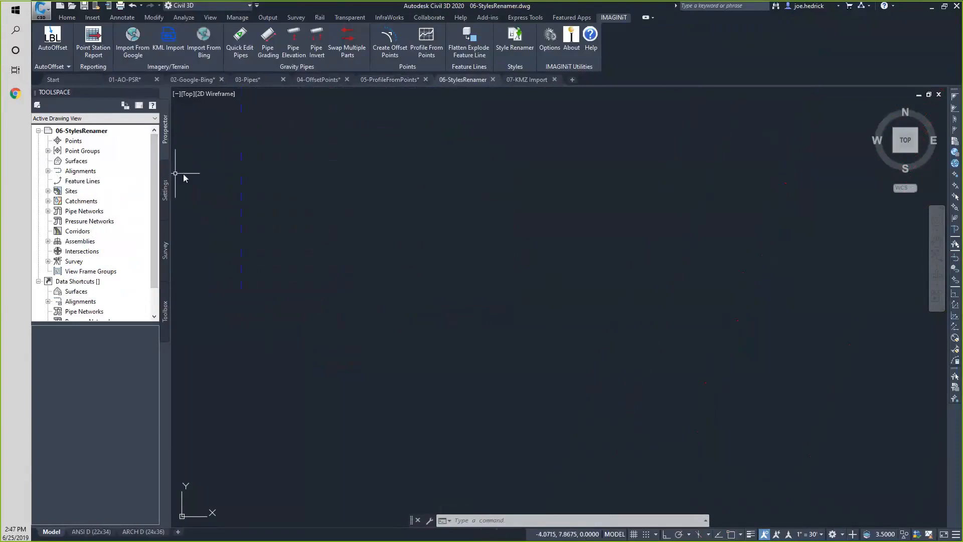
{"action": "left_click", "coordinate": [165, 190]}
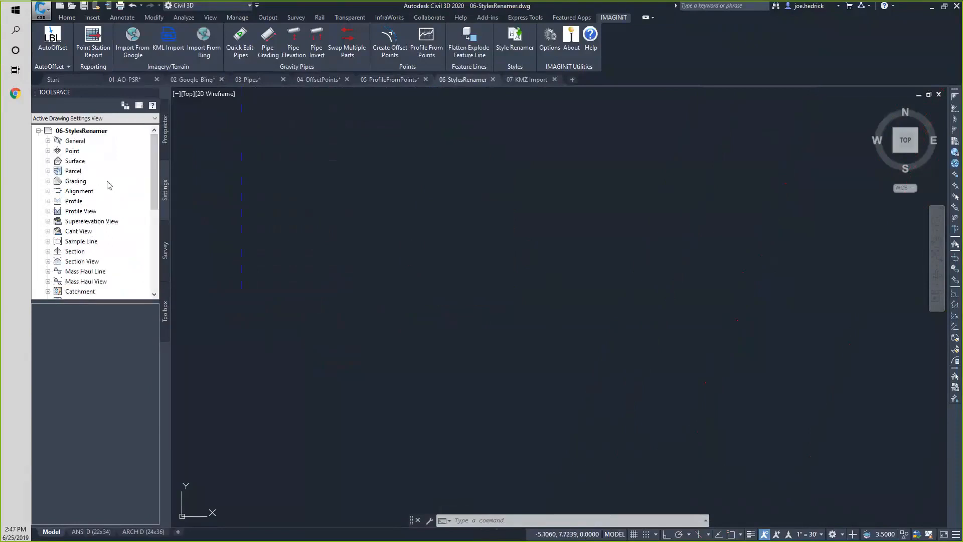
{"action": "left_click", "coordinate": [48, 160]}
{"action": "left_click", "coordinate": [57, 171]}
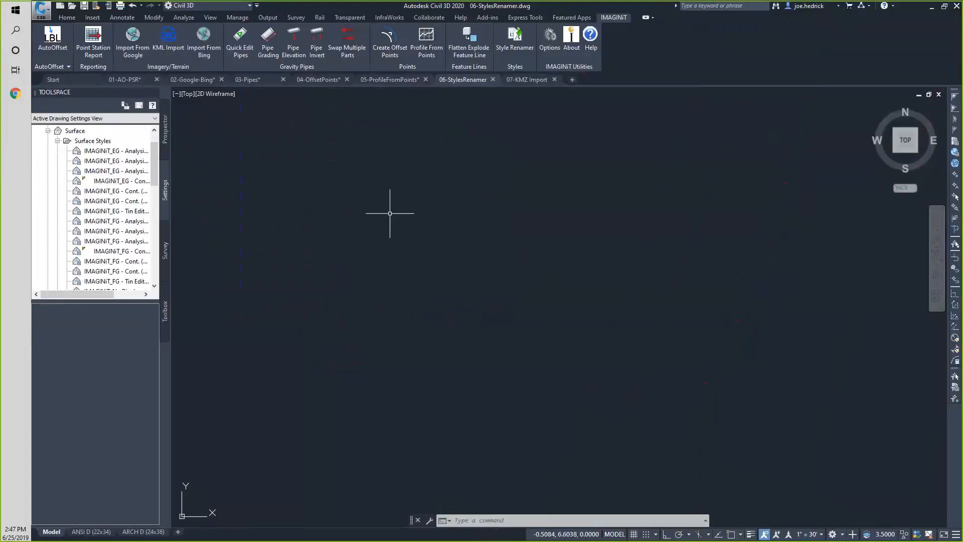
Start the Style Renamer and list the alignment, assembly and building site styles among the Civil 3D object styles
{"action": "left_click", "coordinate": [513, 53]}
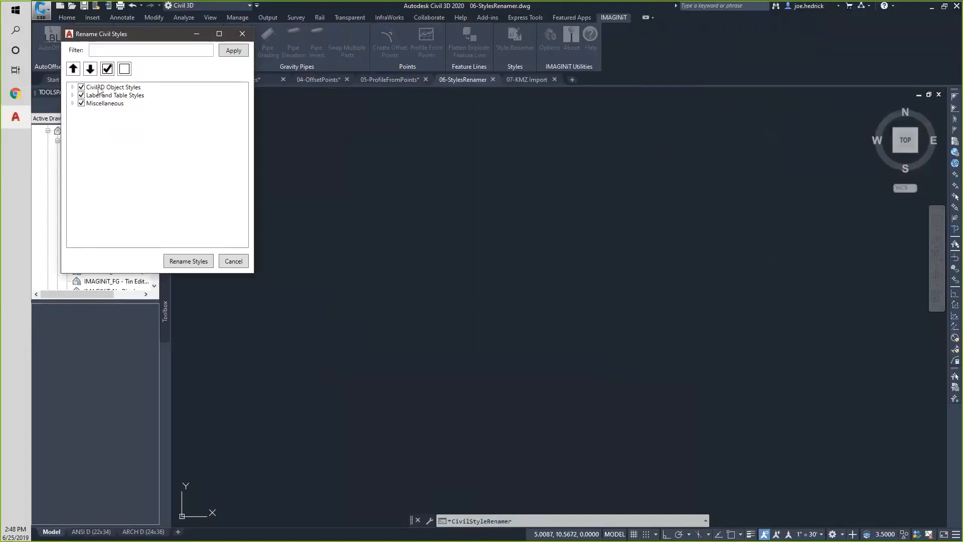
{"action": "left_click", "coordinate": [72, 87]}
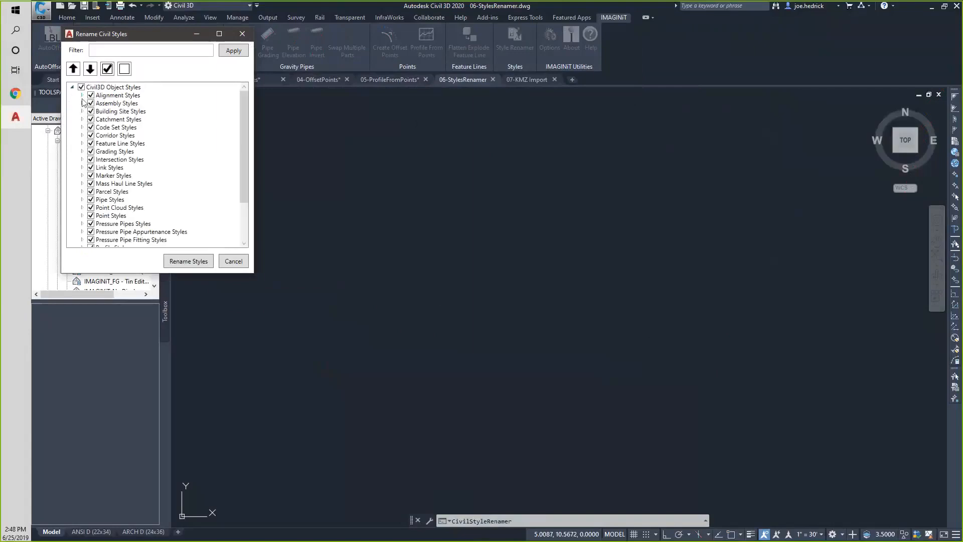
{"action": "left_click", "coordinate": [83, 96]}
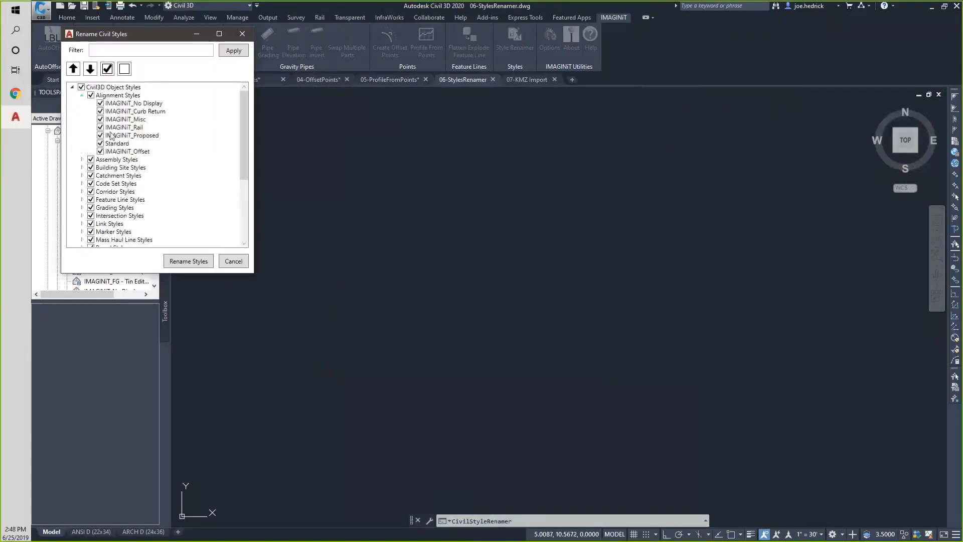
{"action": "left_click", "coordinate": [82, 160]}
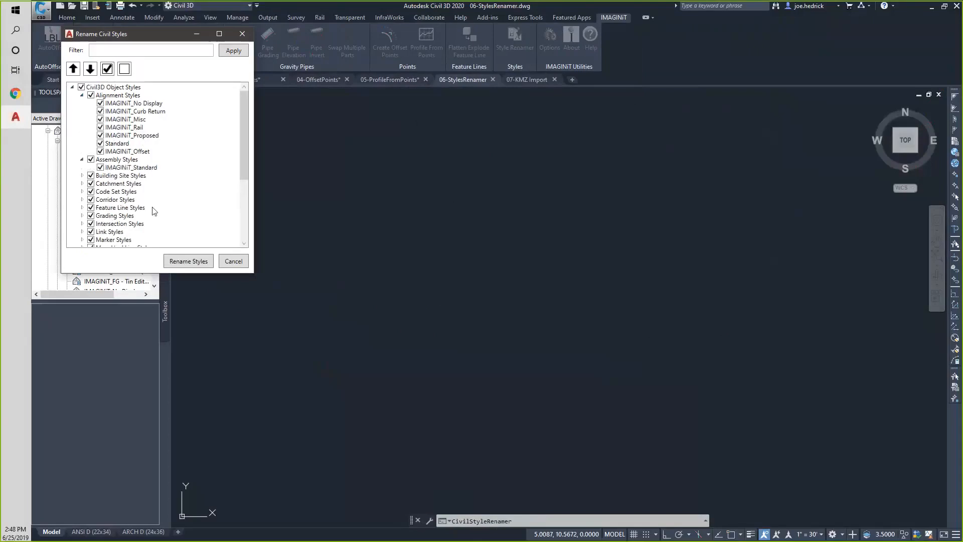
{"action": "left_click", "coordinate": [82, 176]}
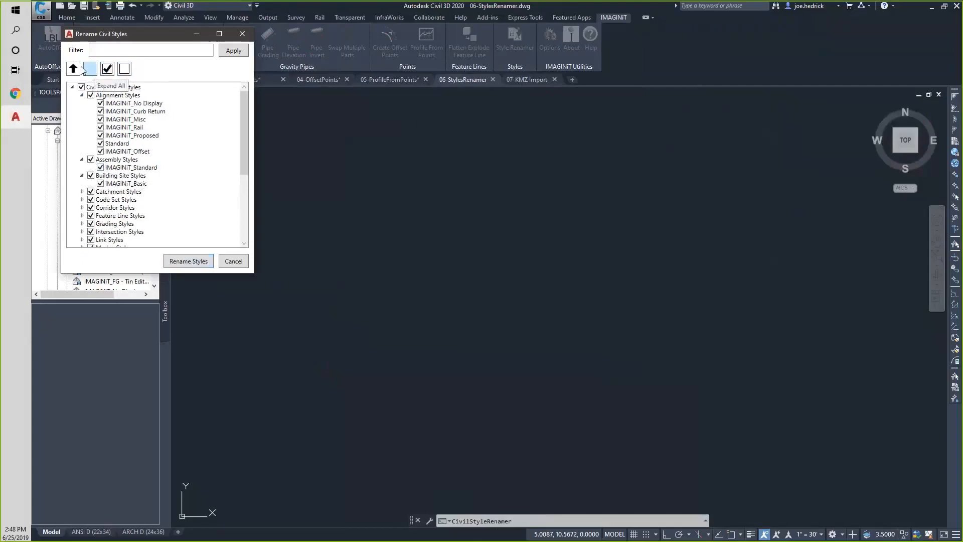
Rename all the drawing's styles by replacing the text IMAGINiT with IMAG
{"action": "left_click", "coordinate": [188, 260]}
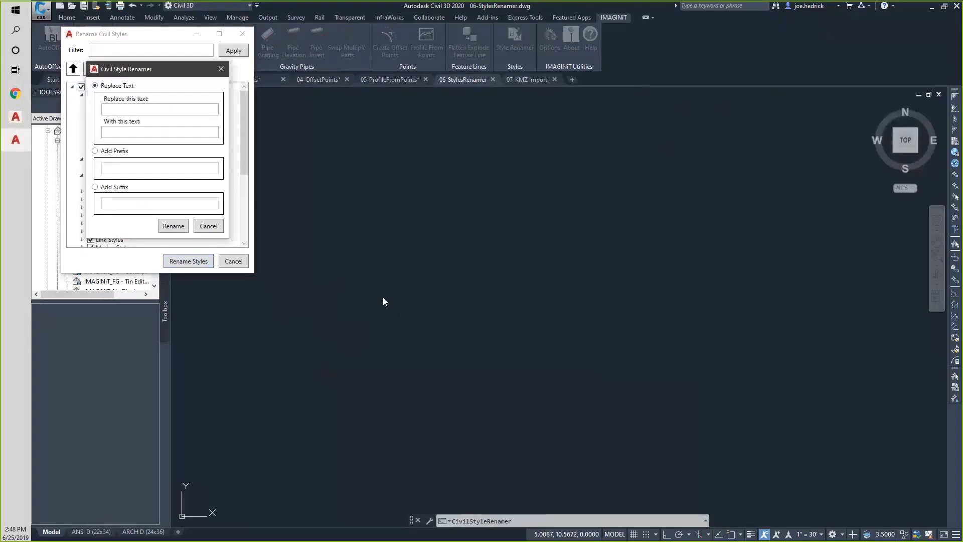
{"action": "left_click", "coordinate": [122, 108]}
{"action": "type", "text": "IMAGINiT"}
{"action": "key", "text": "Tab"}
{"action": "type", "text": "IMAG"}
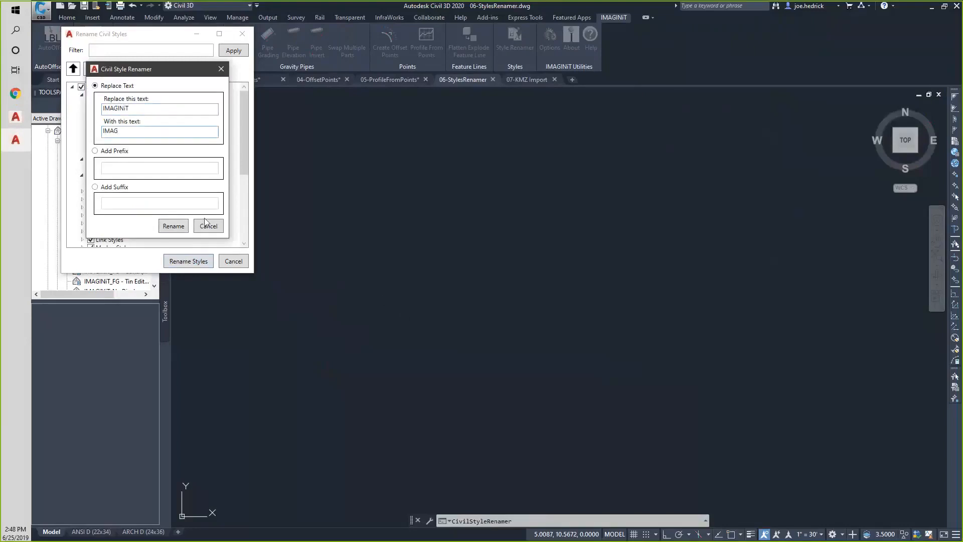
{"action": "left_click", "coordinate": [180, 225]}
{"action": "left_click", "coordinate": [189, 261]}
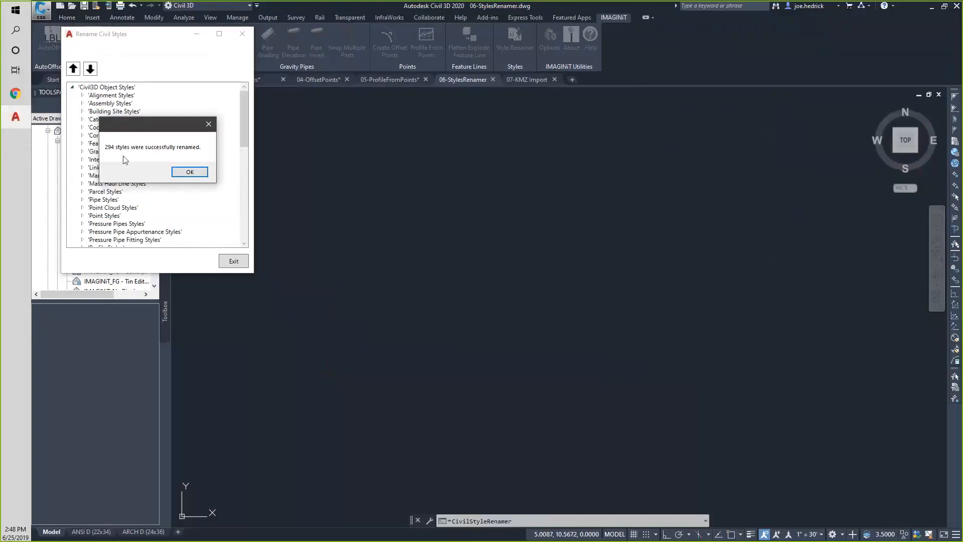
Review the old and new alignment style names in the rename results, and close the results
{"action": "left_click", "coordinate": [190, 173]}
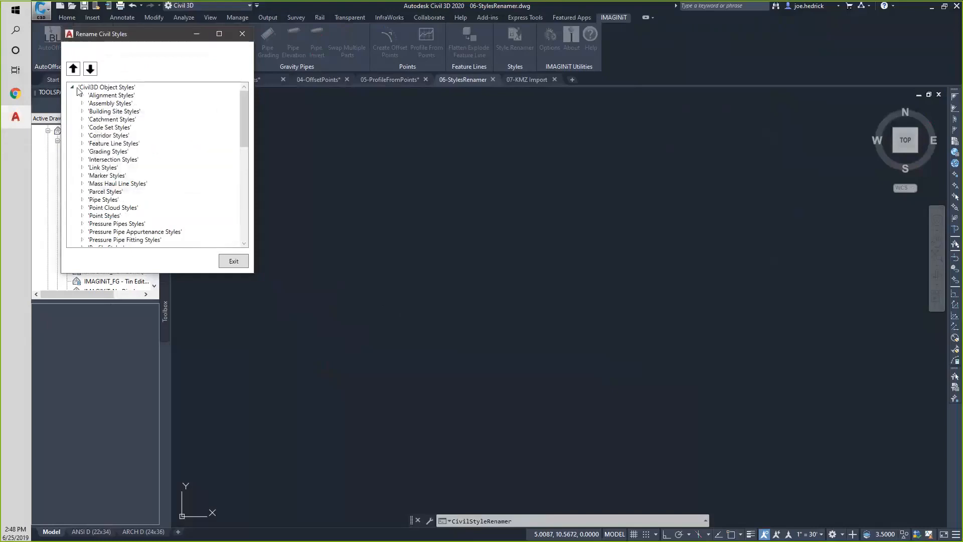
{"action": "left_click", "coordinate": [82, 95]}
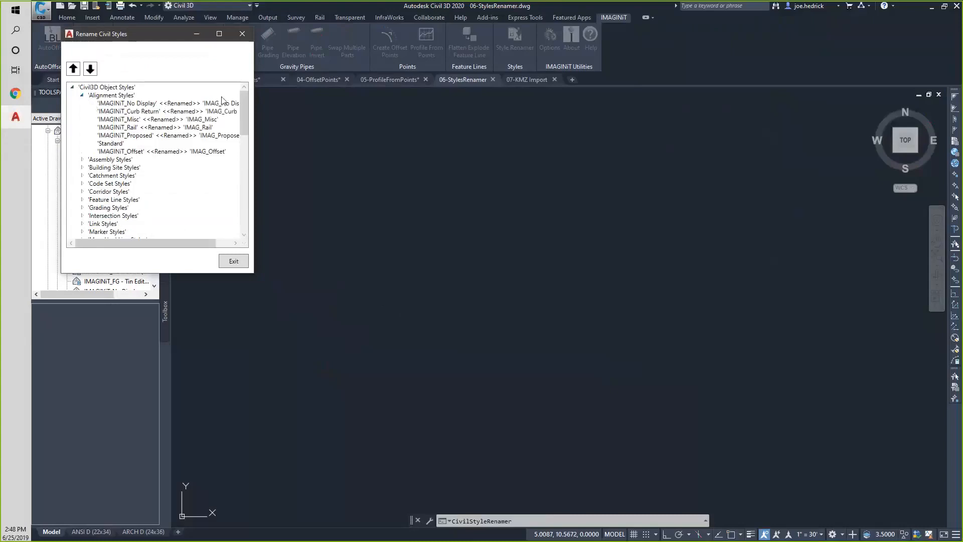
{"action": "left_click", "coordinate": [234, 262]}
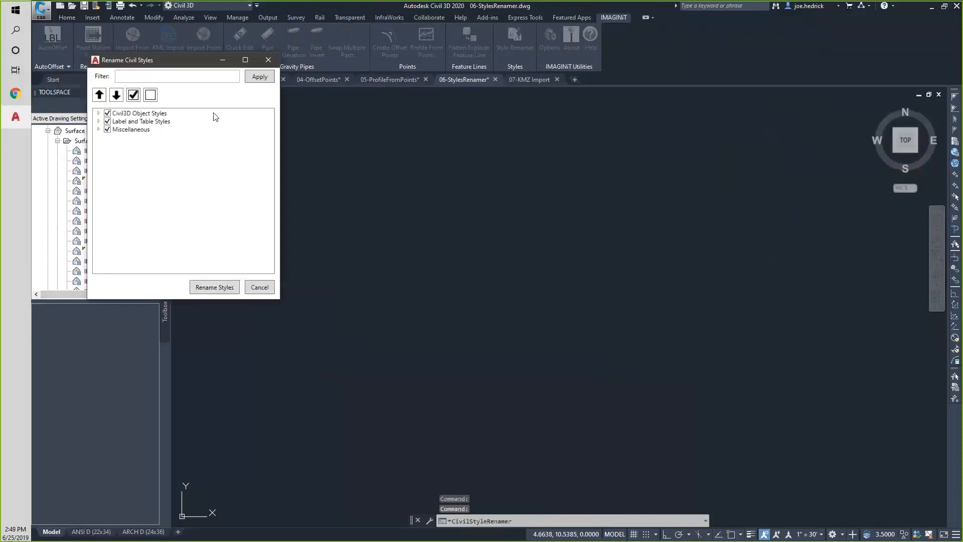
Remove the text IMAG from all style names by replacing it with nothing, and close the renamer
{"action": "left_click", "coordinate": [215, 287]}
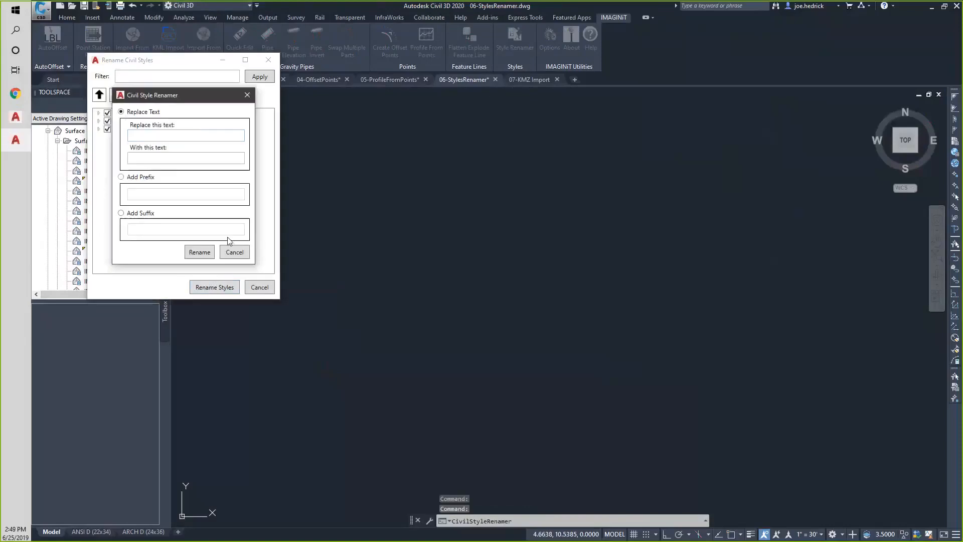
{"action": "left_click", "coordinate": [194, 135]}
{"action": "type", "text": "IM"}
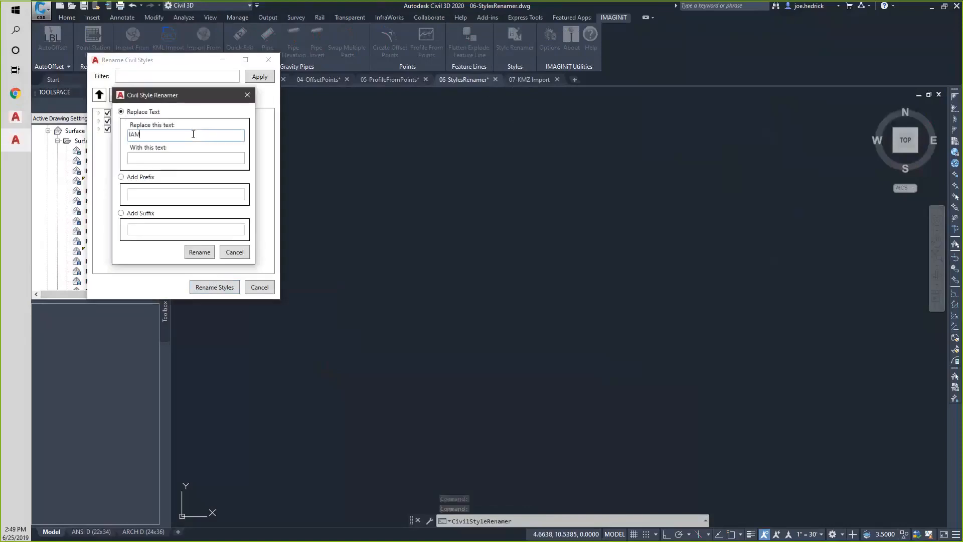
{"action": "type", "text": "AG"}
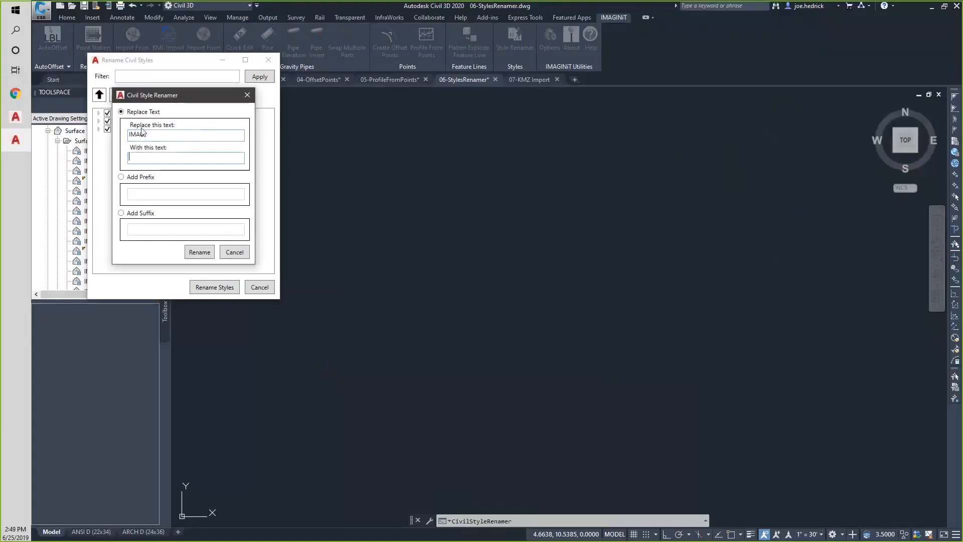
{"action": "left_click", "coordinate": [200, 253]}
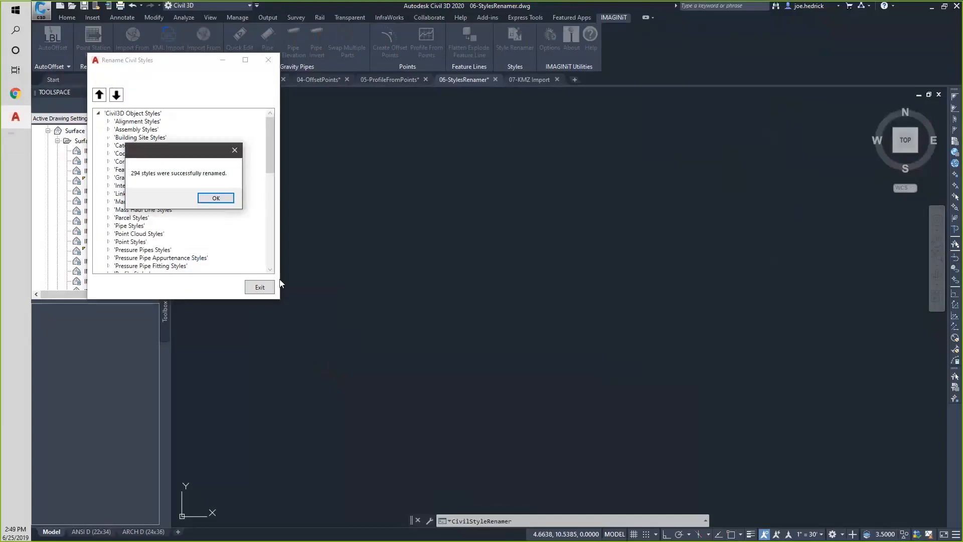
{"action": "left_click", "coordinate": [218, 199]}
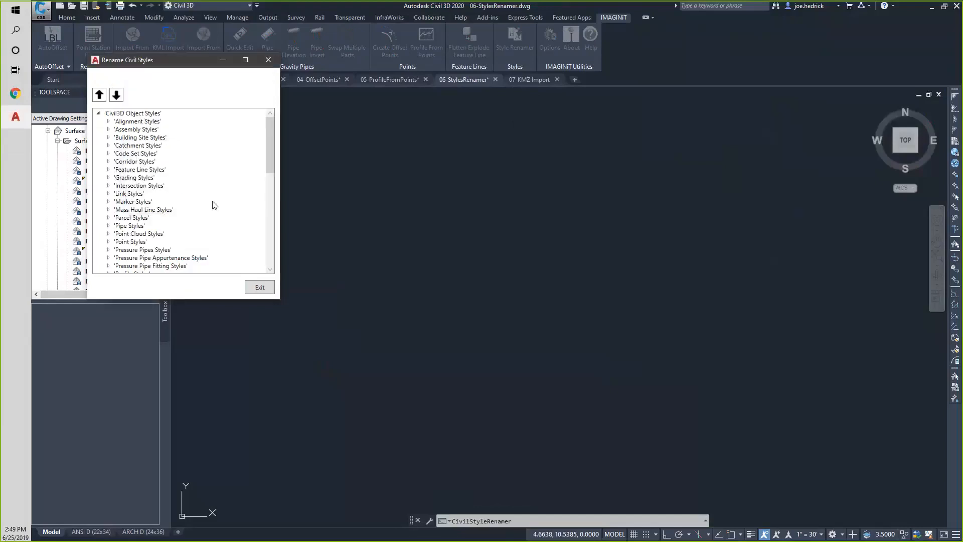
{"action": "left_click", "coordinate": [258, 289]}
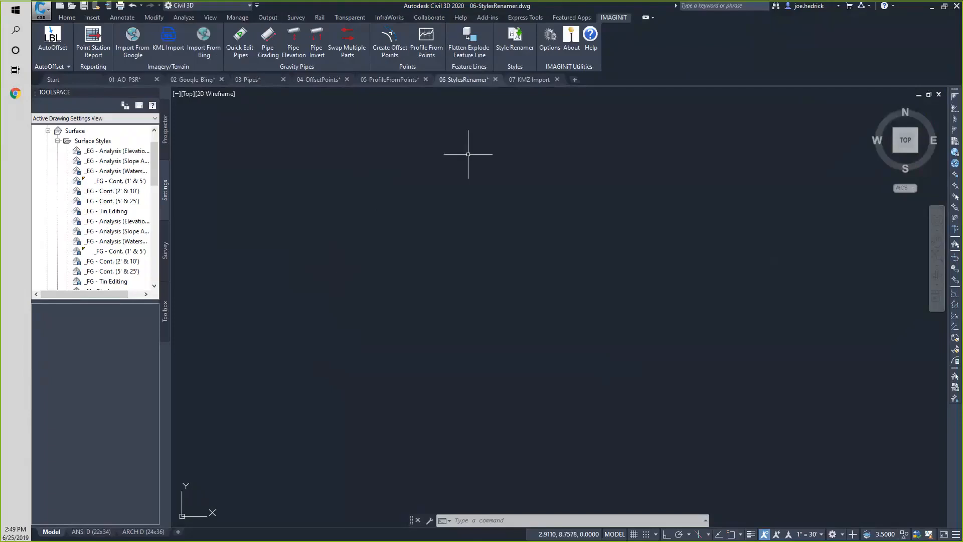
Add the suffix -IMAG to all the drawing's styles with the Style Renamer, and close the results
{"action": "left_click", "coordinate": [515, 40]}
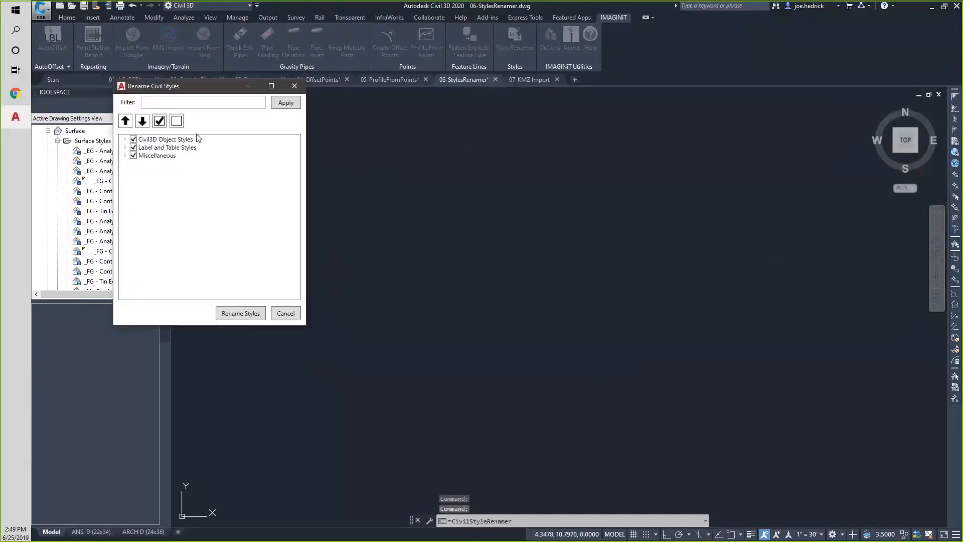
{"action": "left_click", "coordinate": [241, 314]}
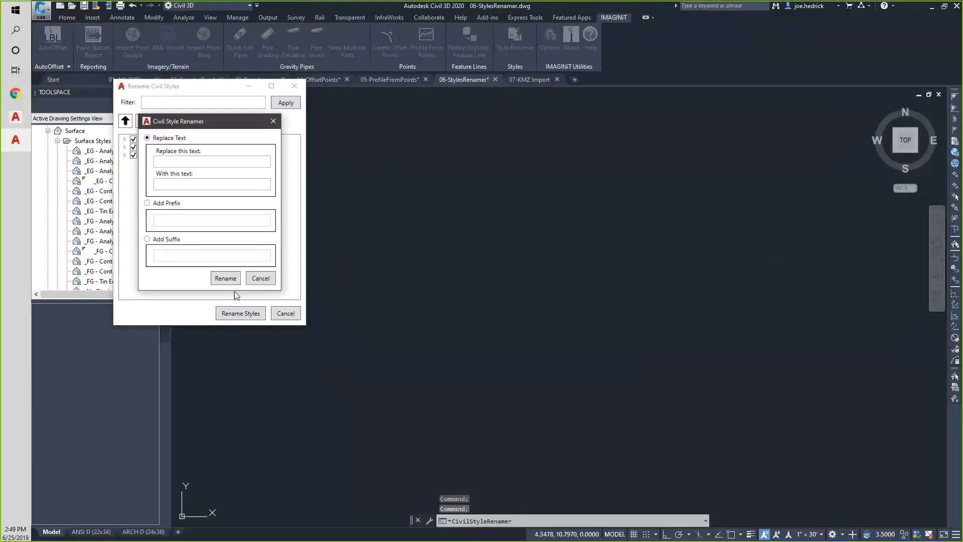
{"action": "left_click", "coordinate": [159, 239]}
{"action": "left_click", "coordinate": [187, 254]}
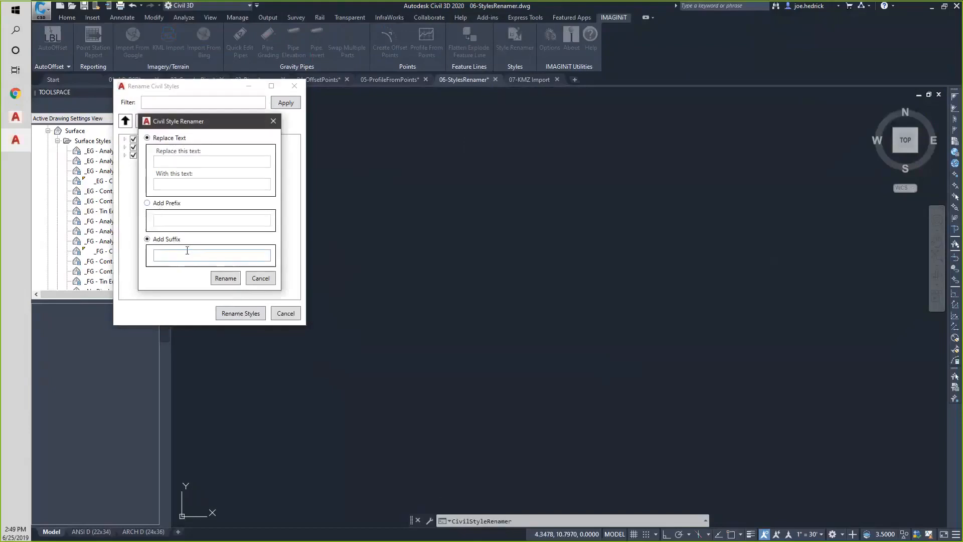
{"action": "type", "text": "-IMAG"}
{"action": "left_click", "coordinate": [224, 277]}
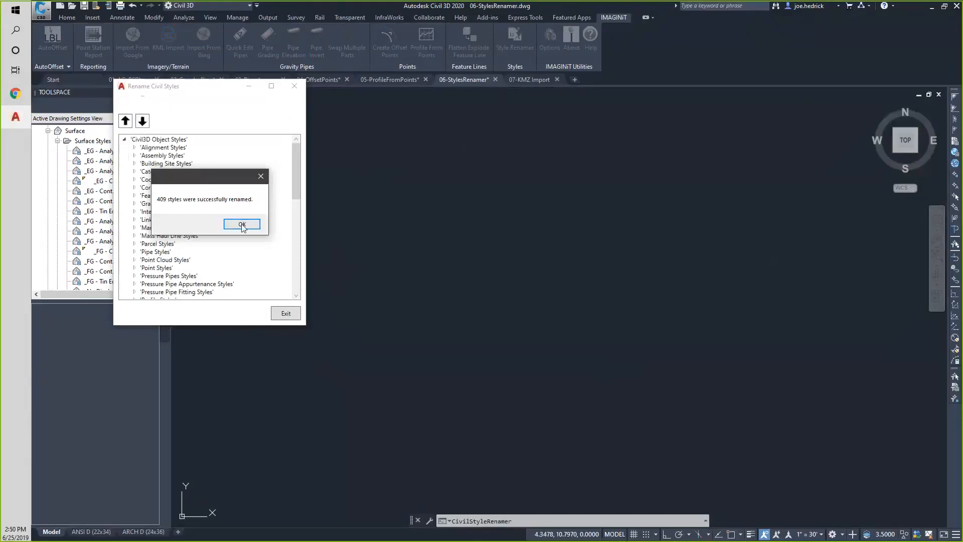
{"action": "left_click", "coordinate": [242, 223]}
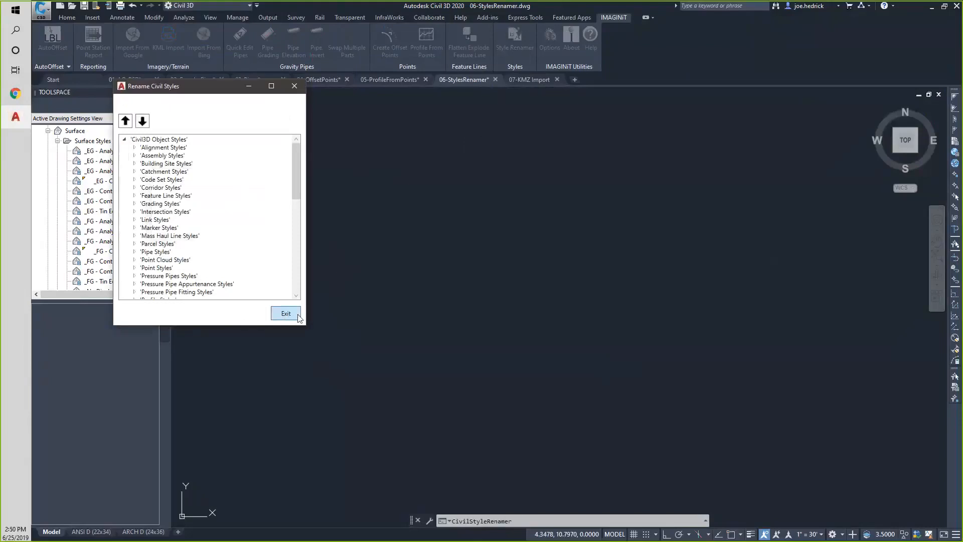
{"action": "left_click", "coordinate": [284, 316]}
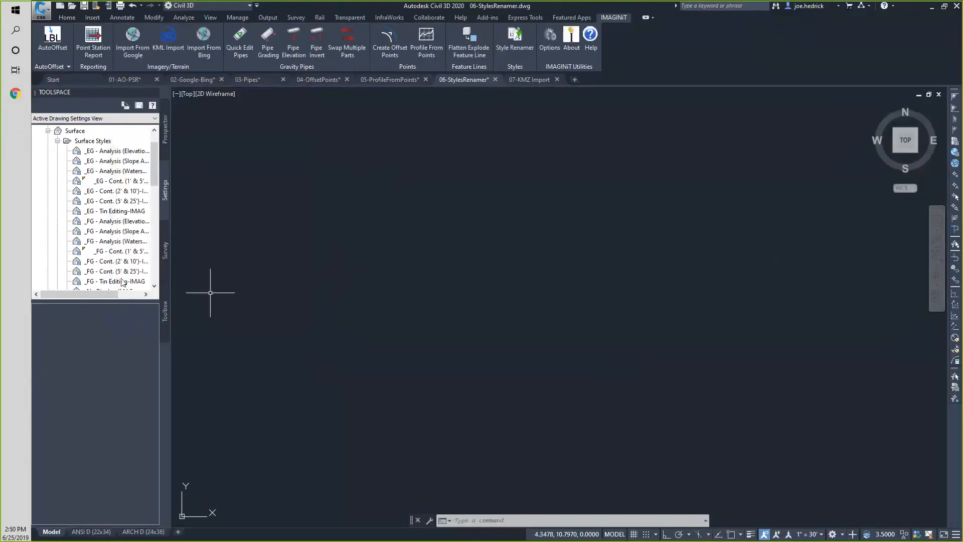
Examine the full names of the surface styles and the surface contour label styles in the drawing settings tree
{"action": "left_click_drag", "start_coordinate": [117, 295], "coordinate": [139, 296]}
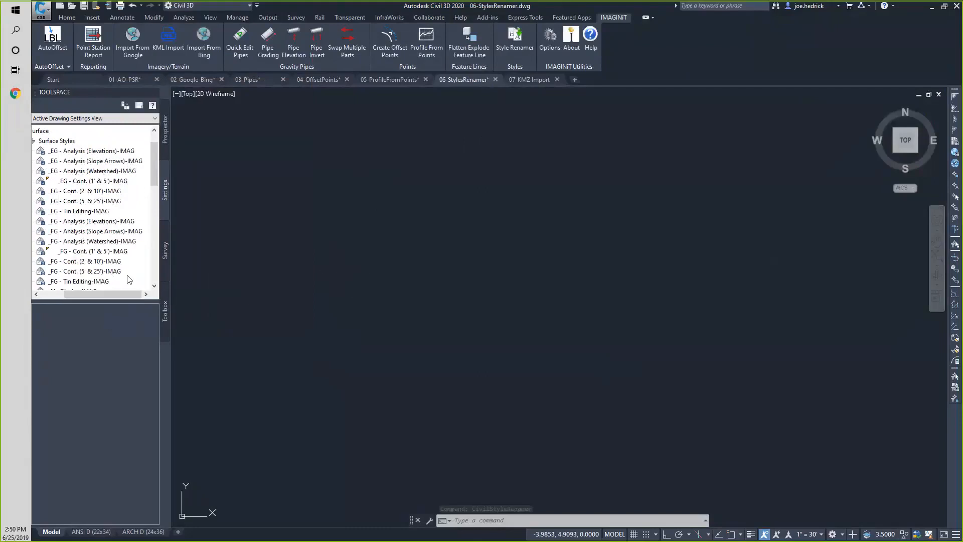
{"action": "scroll", "coordinate": [90, 210], "scroll_direction": "down", "scroll_amount": 2}
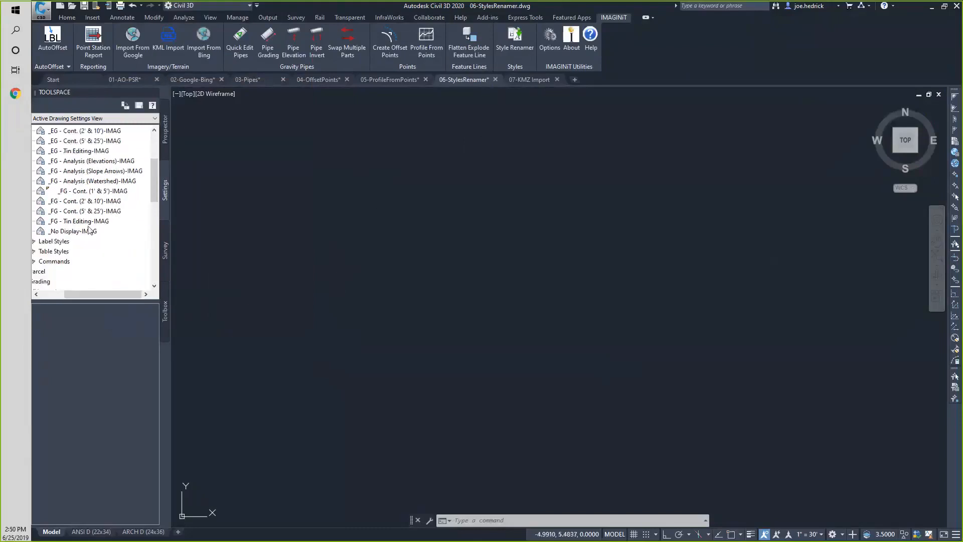
{"action": "left_click_drag", "start_coordinate": [91, 295], "coordinate": [68, 295]}
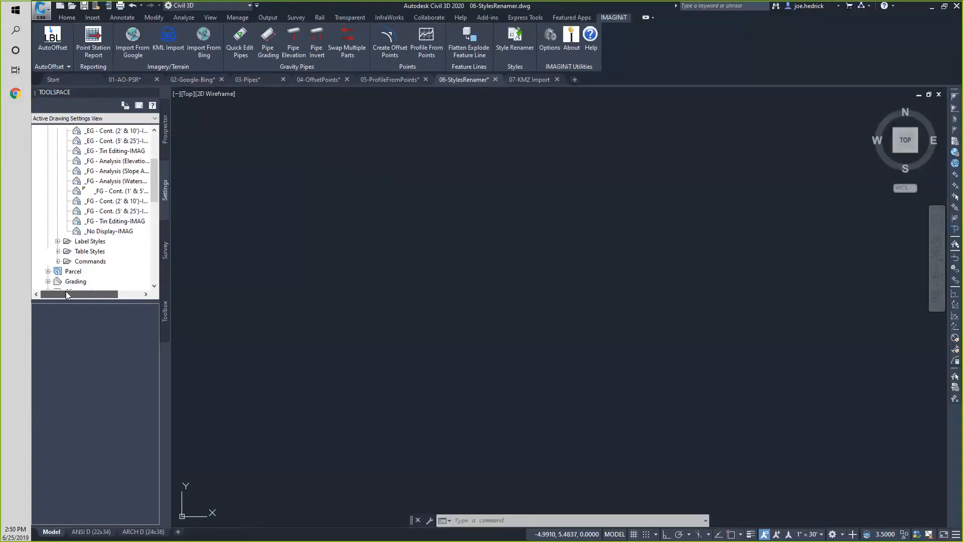
{"action": "left_click", "coordinate": [57, 242]}
{"action": "left_click", "coordinate": [67, 251]}
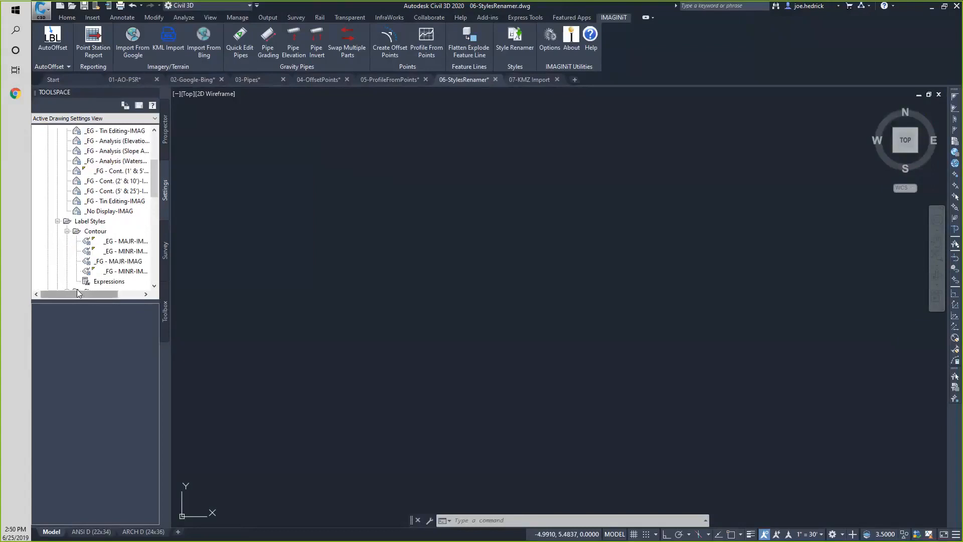
{"action": "left_click_drag", "start_coordinate": [100, 294], "coordinate": [278, 290]}
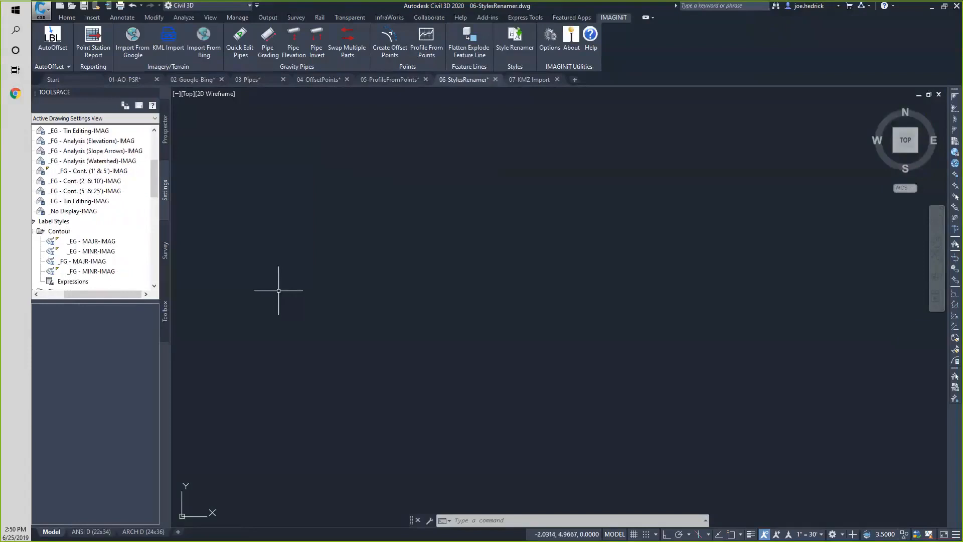
Switch to the 07-KMZ Import drawing and import 33956.00-EX02 Merge2.kmz from the C3D 2020 Utils Launch folder with KML Import
{"action": "left_click", "coordinate": [531, 78]}
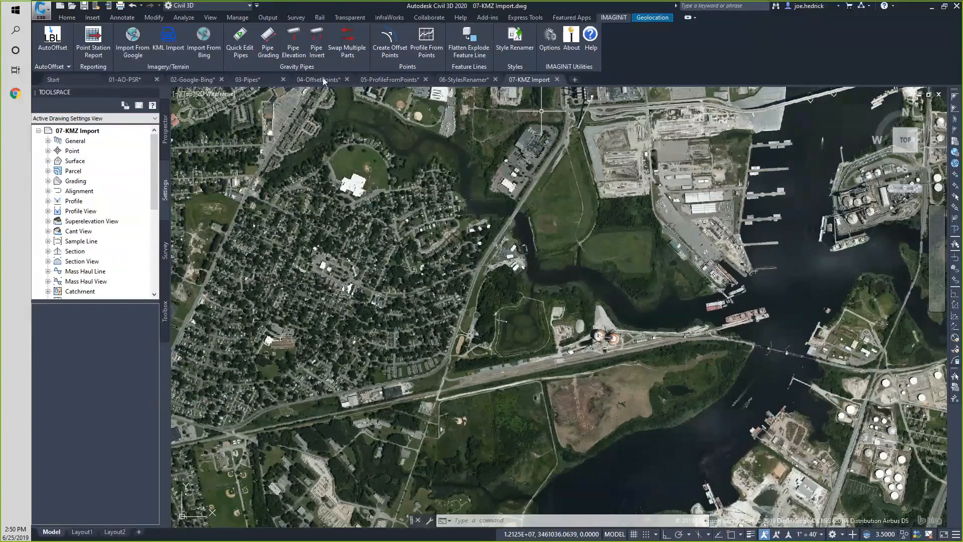
{"action": "left_click", "coordinate": [181, 46]}
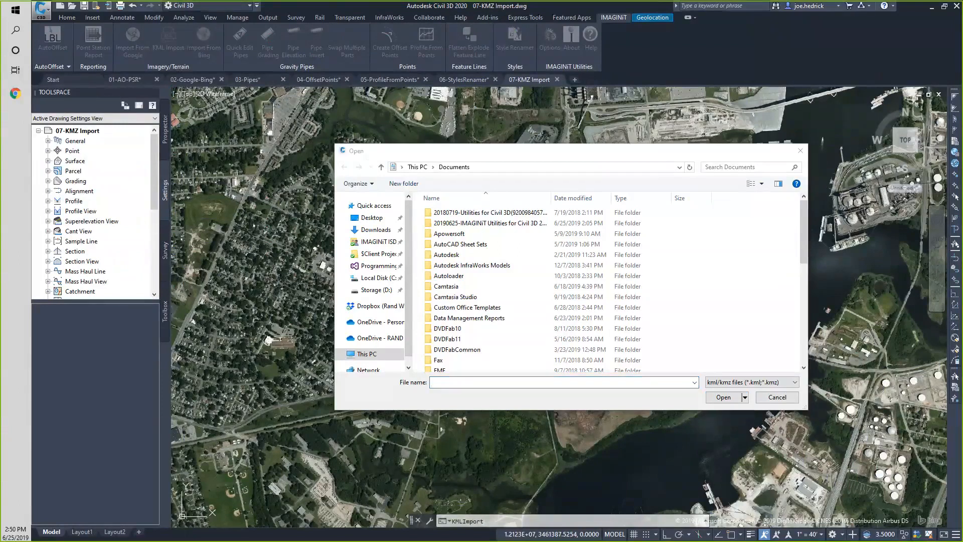
{"action": "left_click", "coordinate": [537, 398]}
{"action": "type", "text": "D:\\Joe\\Civil 3D Projects\\2020\\C3D 2020 Utils Launch"}
{"action": "key", "text": "Return"}
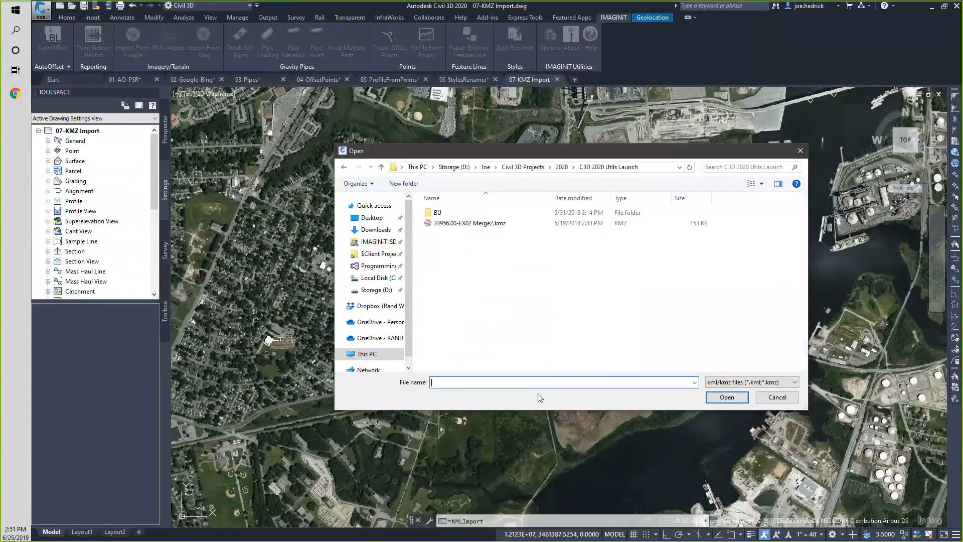
{"action": "left_click", "coordinate": [502, 222]}
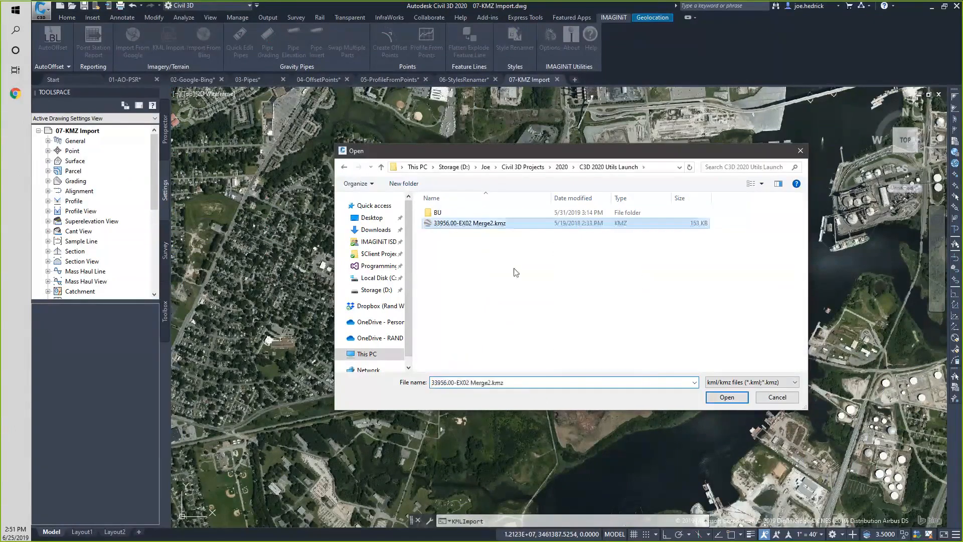
{"action": "left_click", "coordinate": [729, 399]}
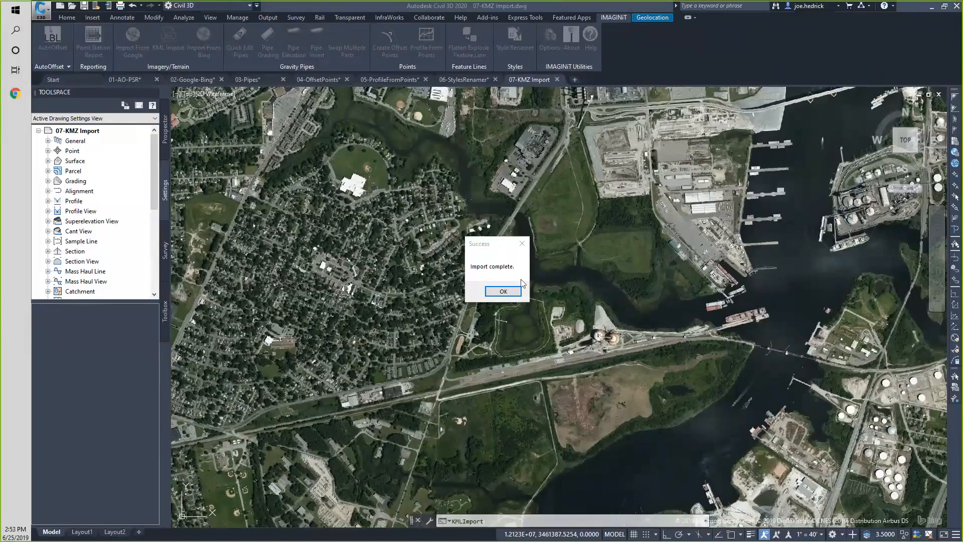
{"action": "left_click", "coordinate": [504, 292]}
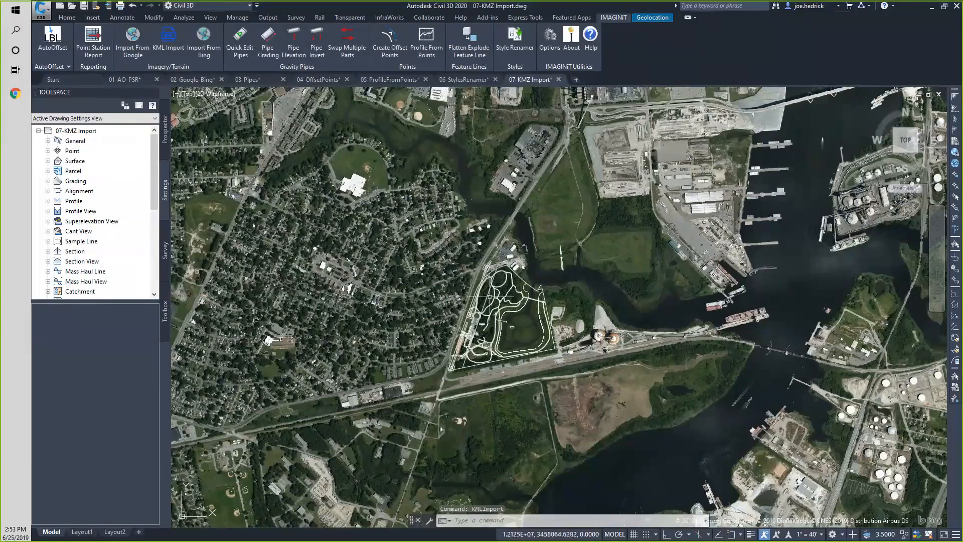
{"action": "scroll", "coordinate": [514, 326], "scroll_direction": "up", "scroll_amount": 2}
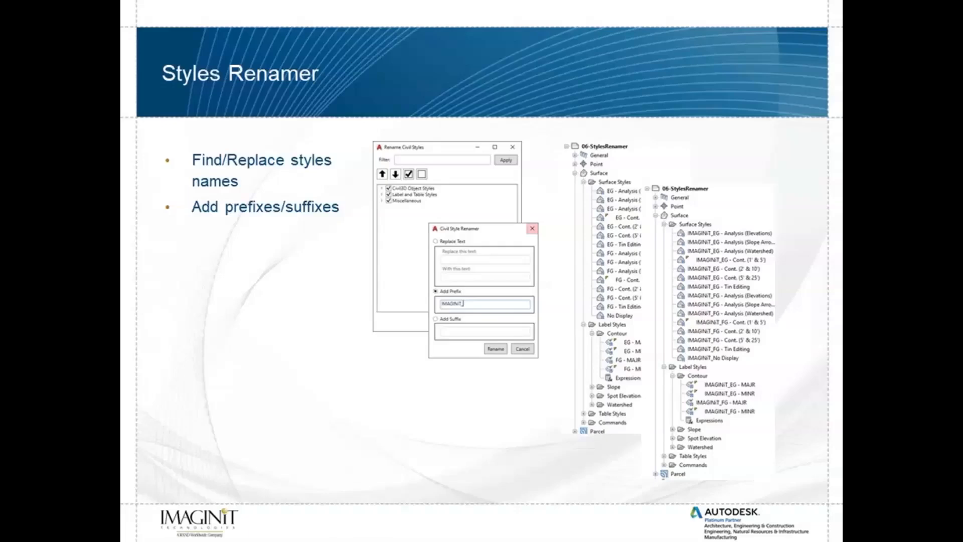
{"action": "key", "text": "Right"}
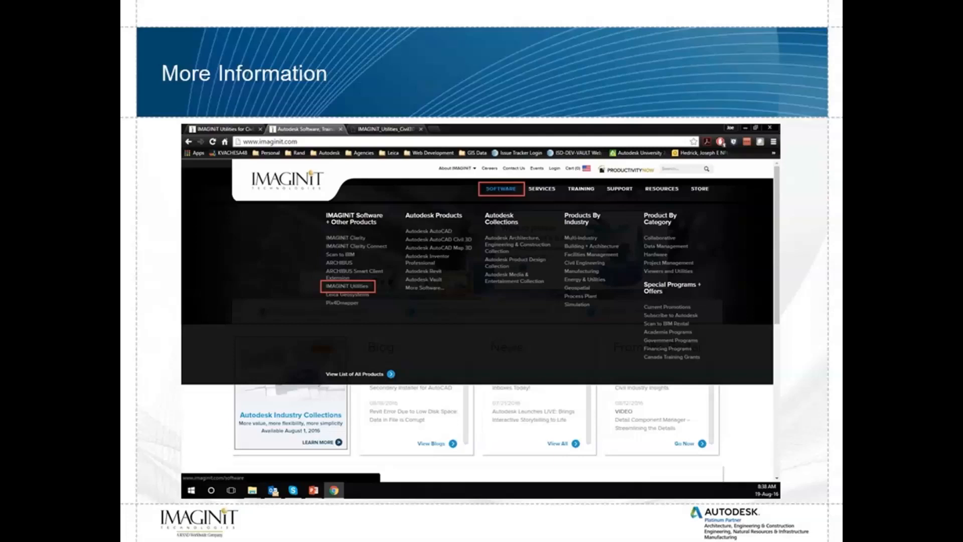
{"action": "key", "text": "Right"}
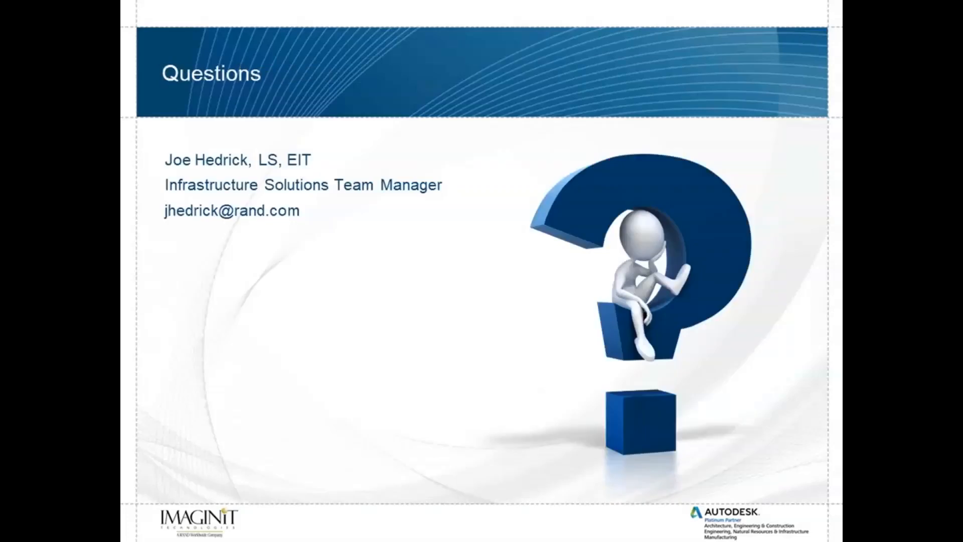